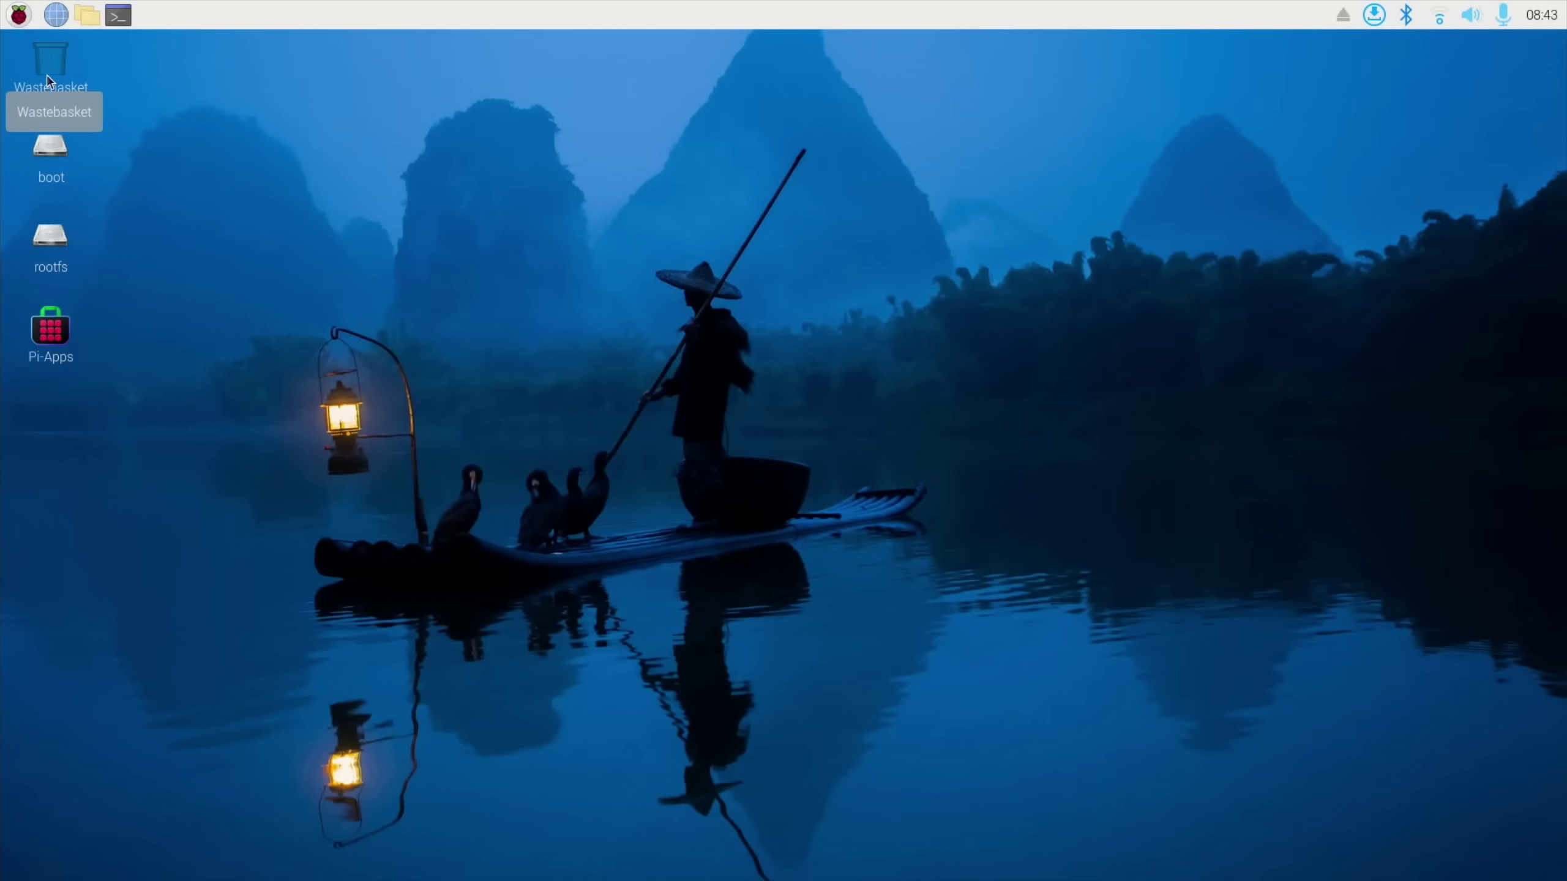
Step: Browse the Plasma applications menu and bring up its shutdown options
{"action": "left_click", "coordinate": [19, 22]}
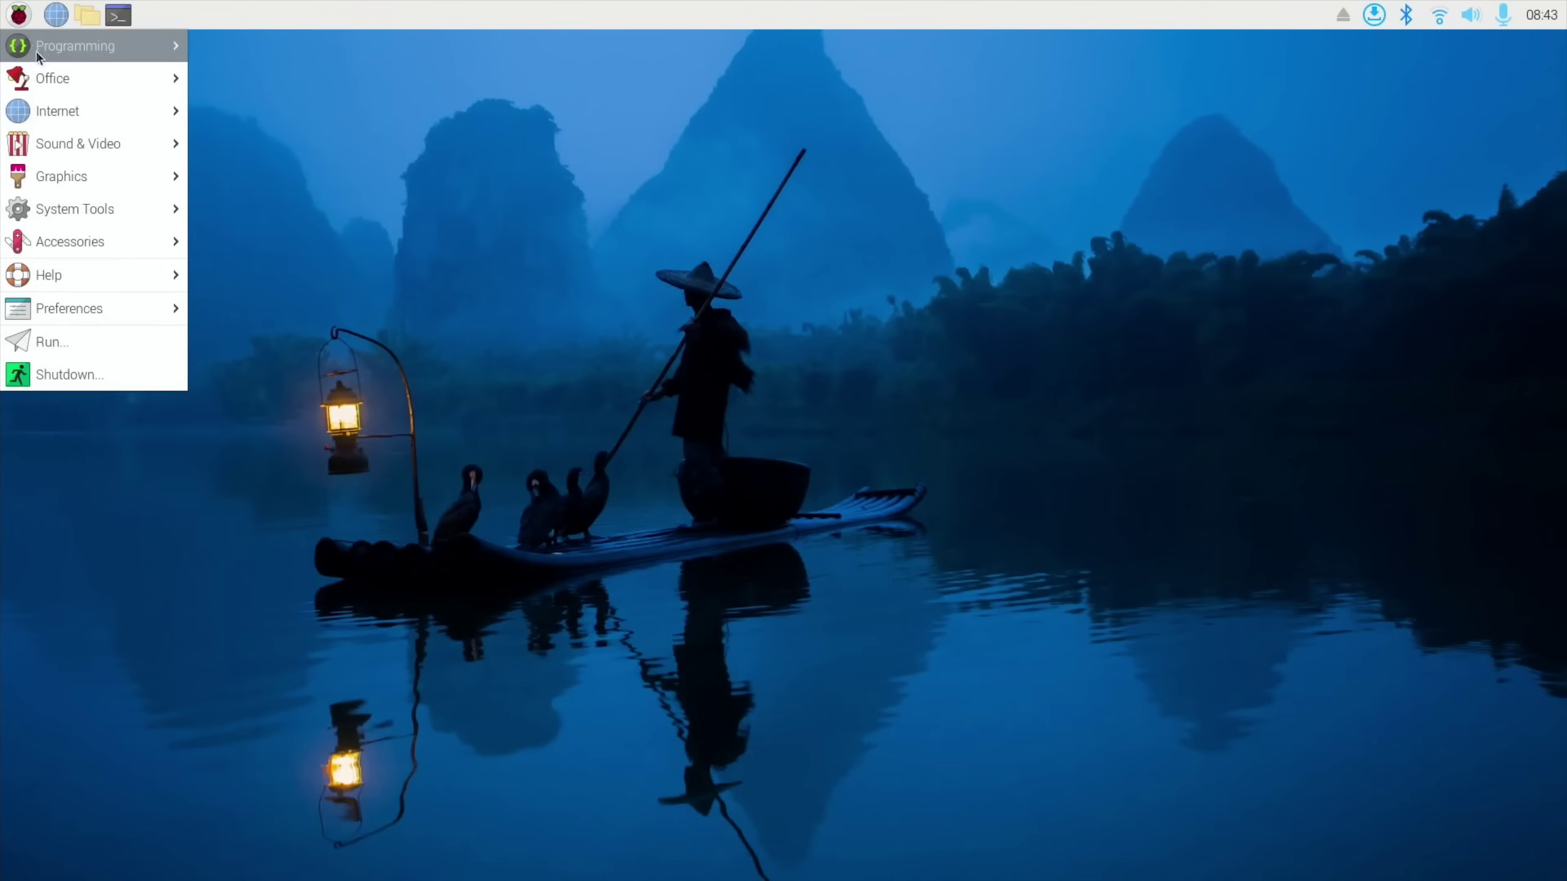
{"action": "mouse_move", "coordinate": [58, 81]}
{"action": "mouse_move", "coordinate": [79, 107]}
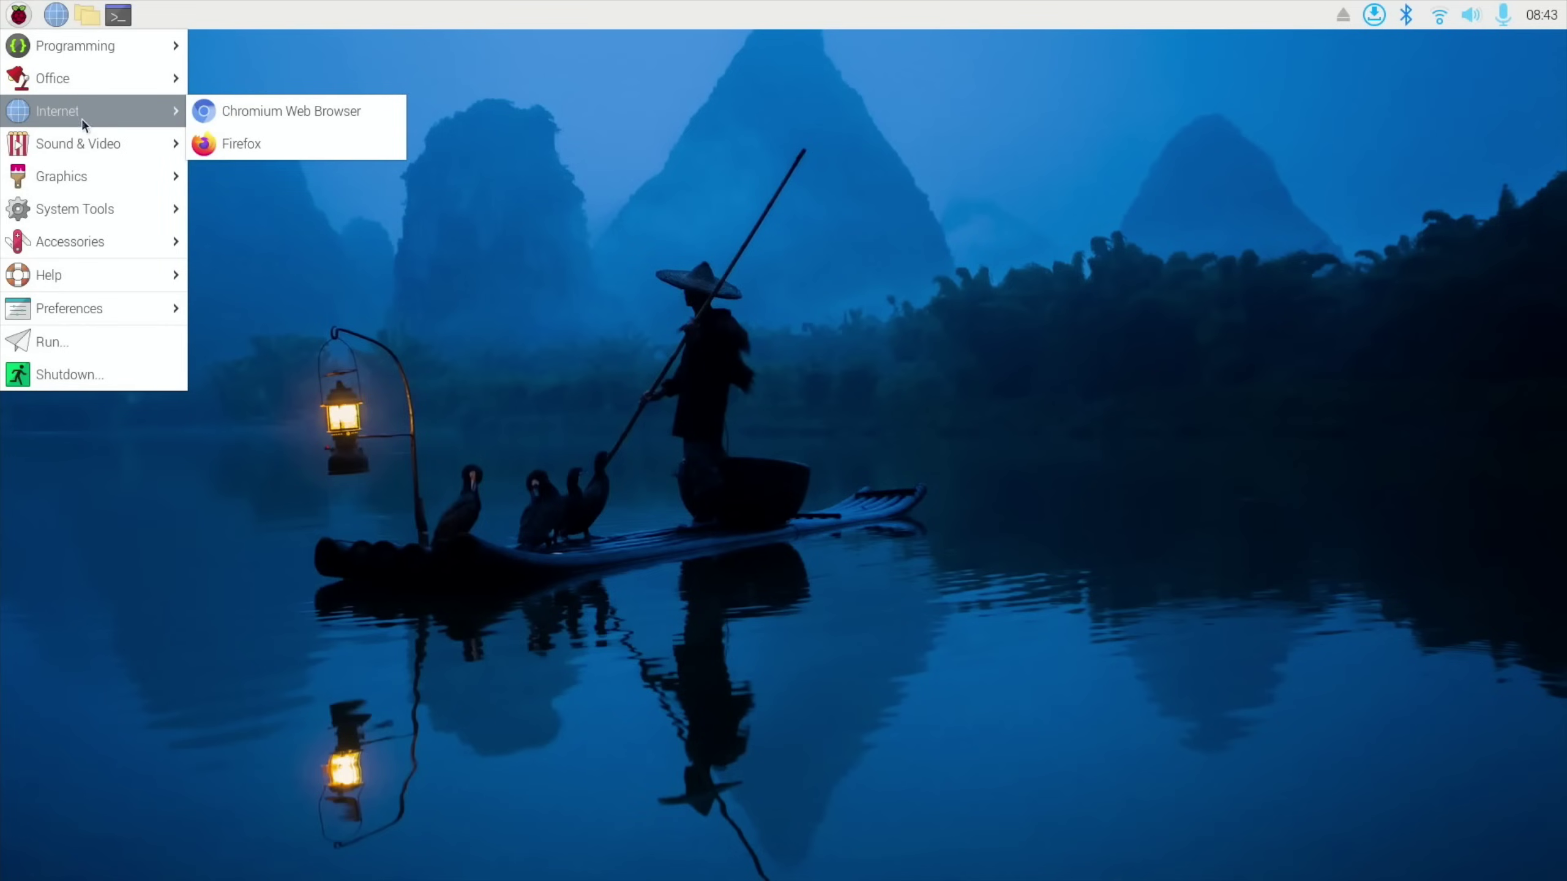
{"action": "mouse_move", "coordinate": [86, 144]}
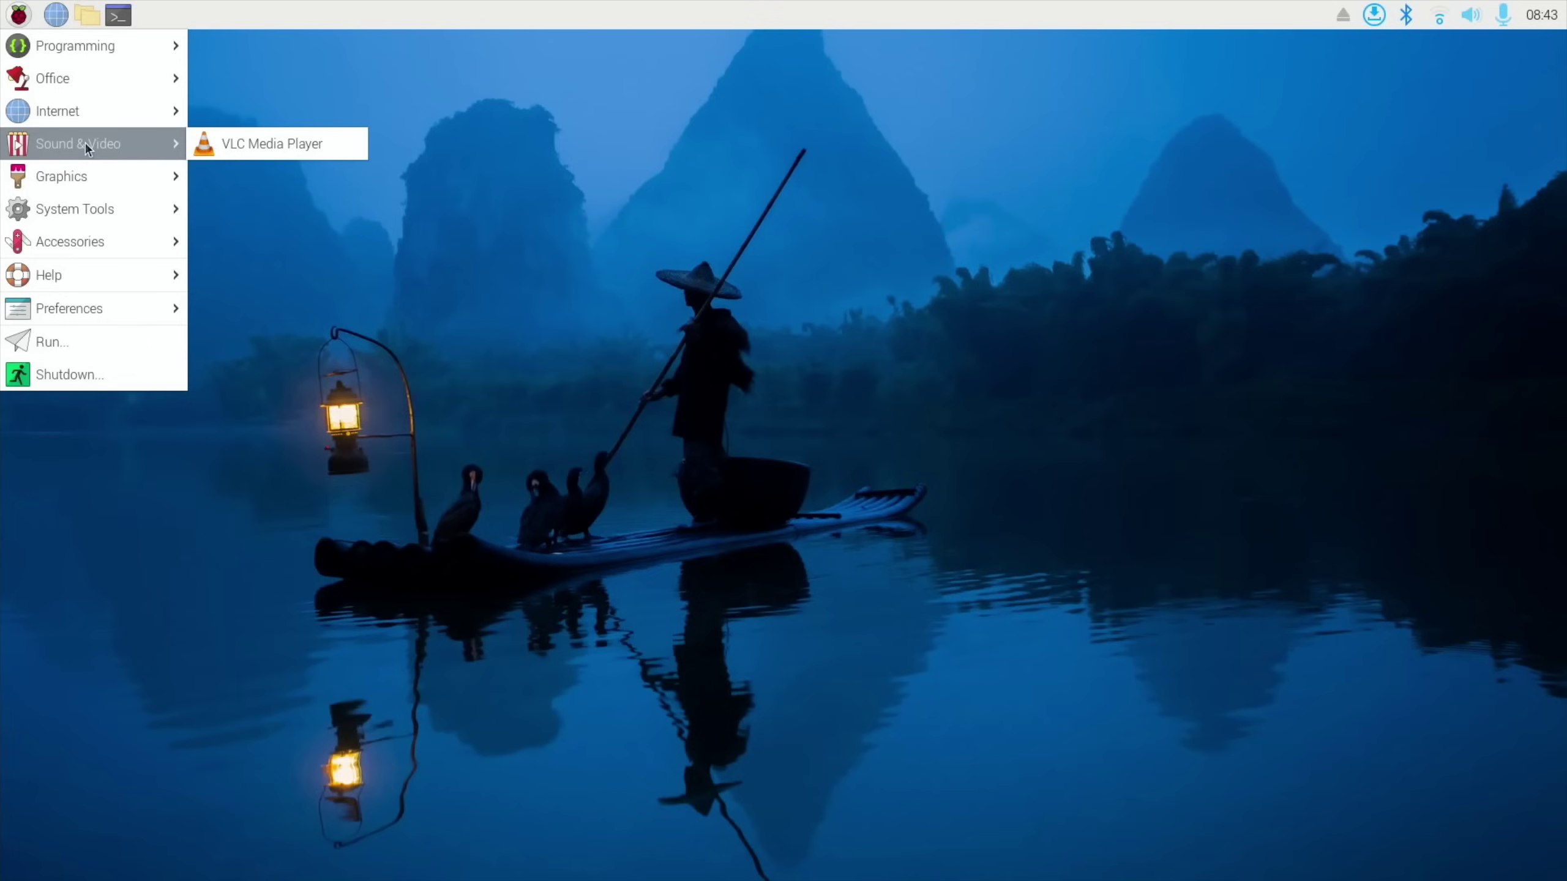
{"action": "mouse_move", "coordinate": [108, 213]}
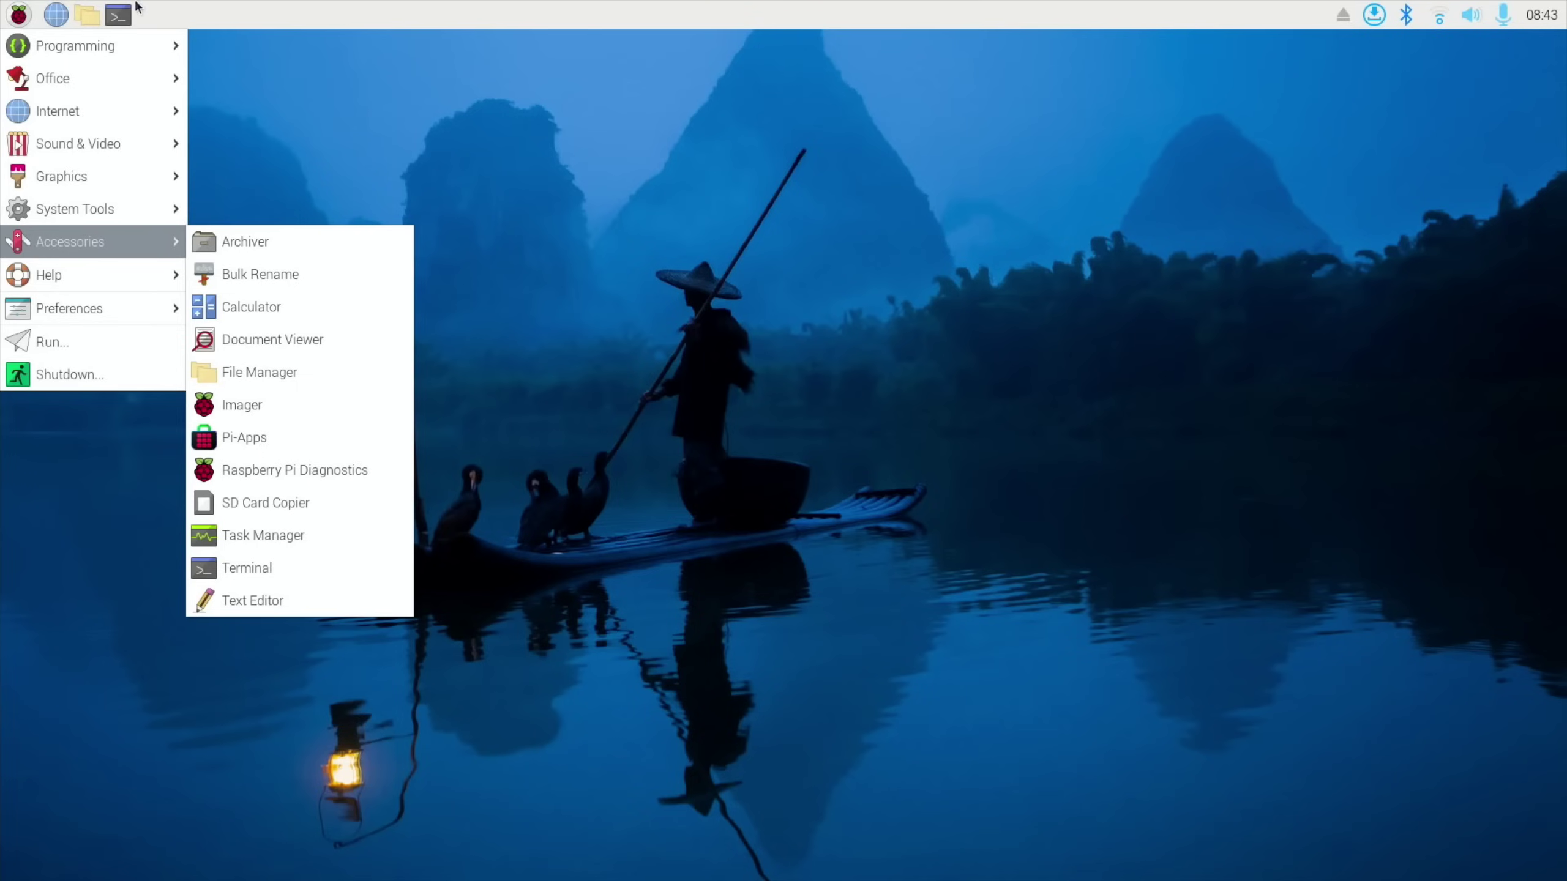
{"action": "left_click", "coordinate": [21, 12]}
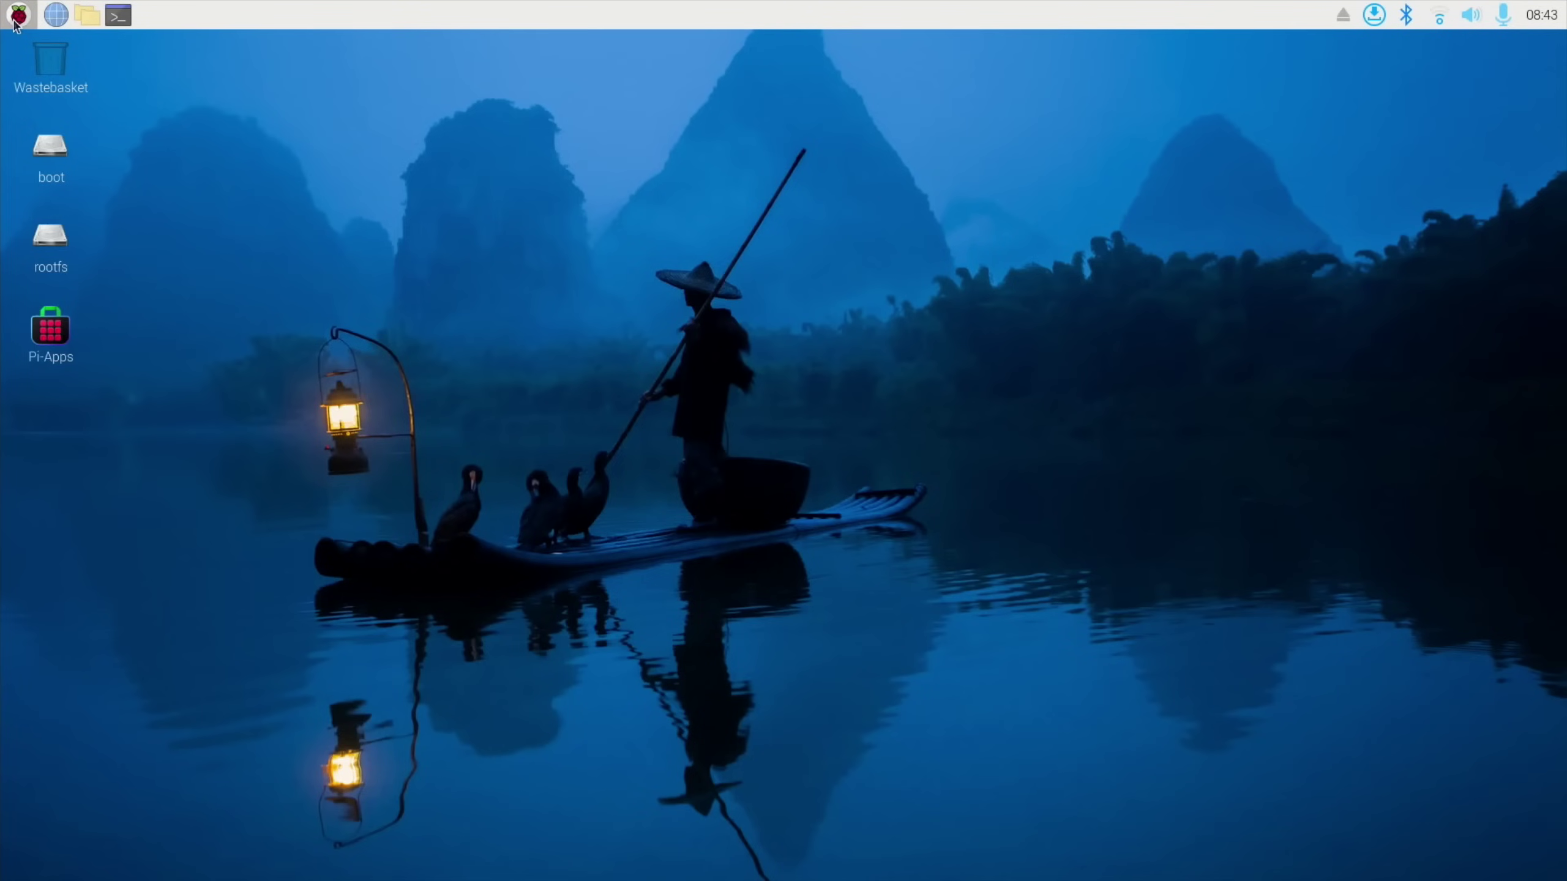
{"action": "left_click", "coordinate": [22, 13]}
{"action": "left_click", "coordinate": [93, 373]}
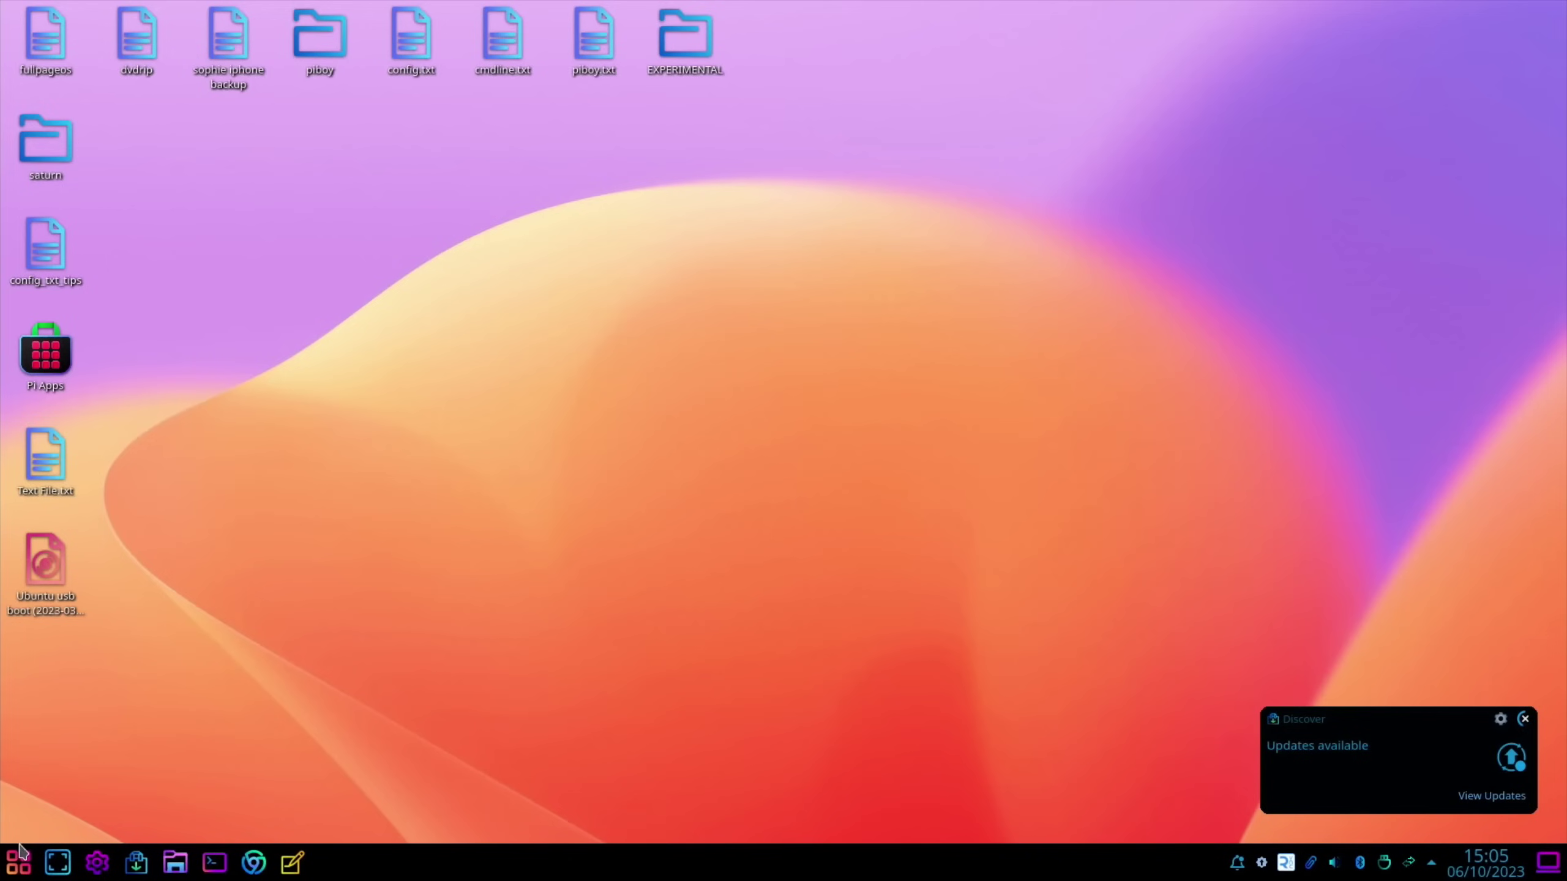
Step: Launch Discover and try snapping it to a quarter, the right half, then full screen
{"action": "left_click", "coordinate": [17, 863]}
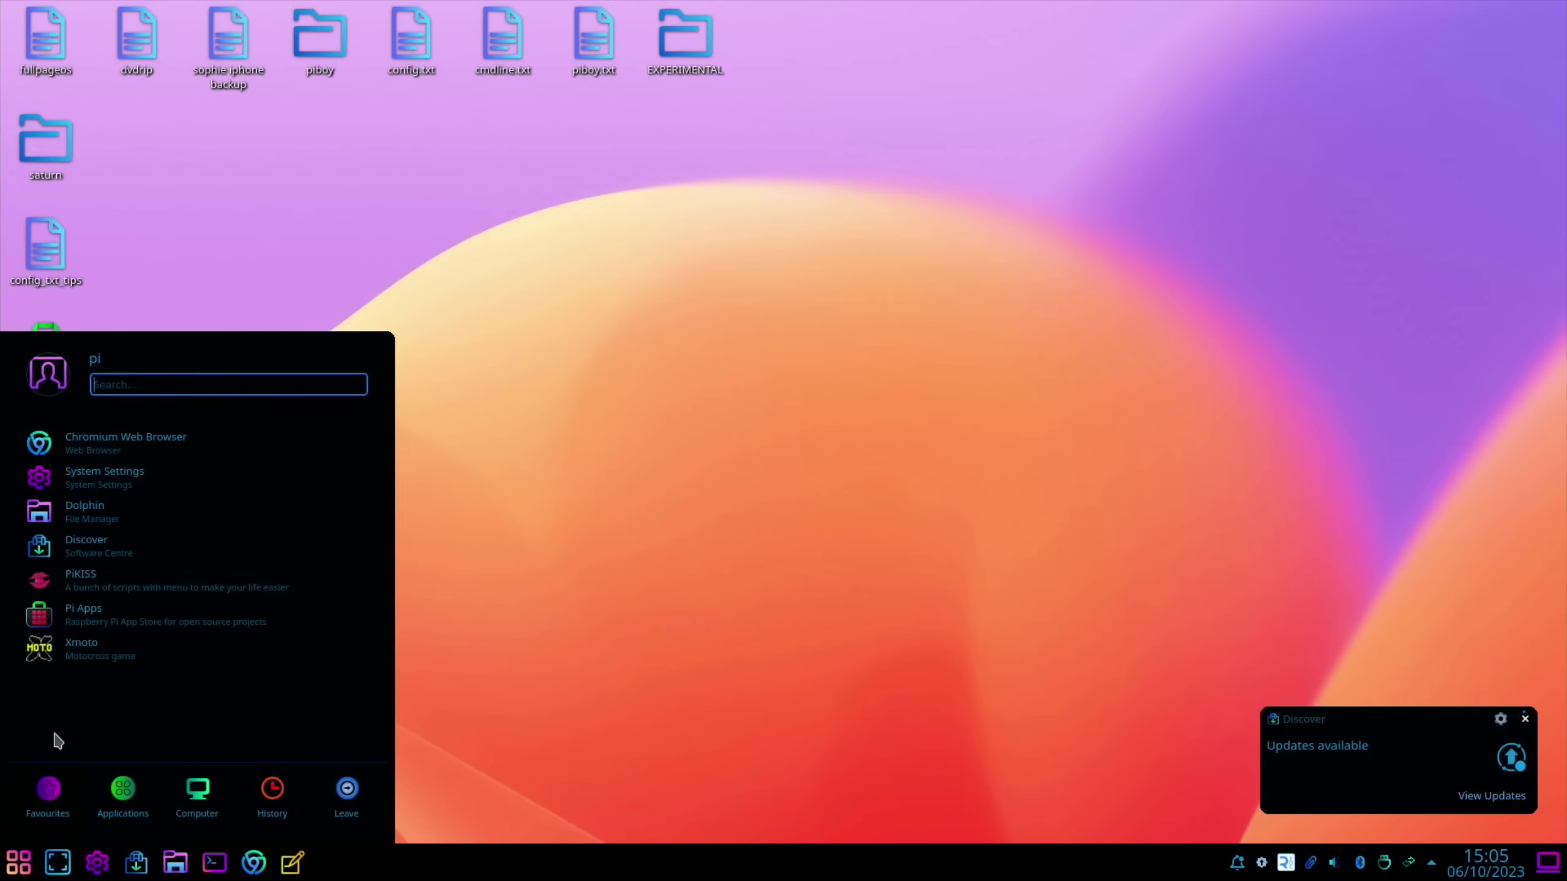
{"action": "left_click", "coordinate": [106, 551]}
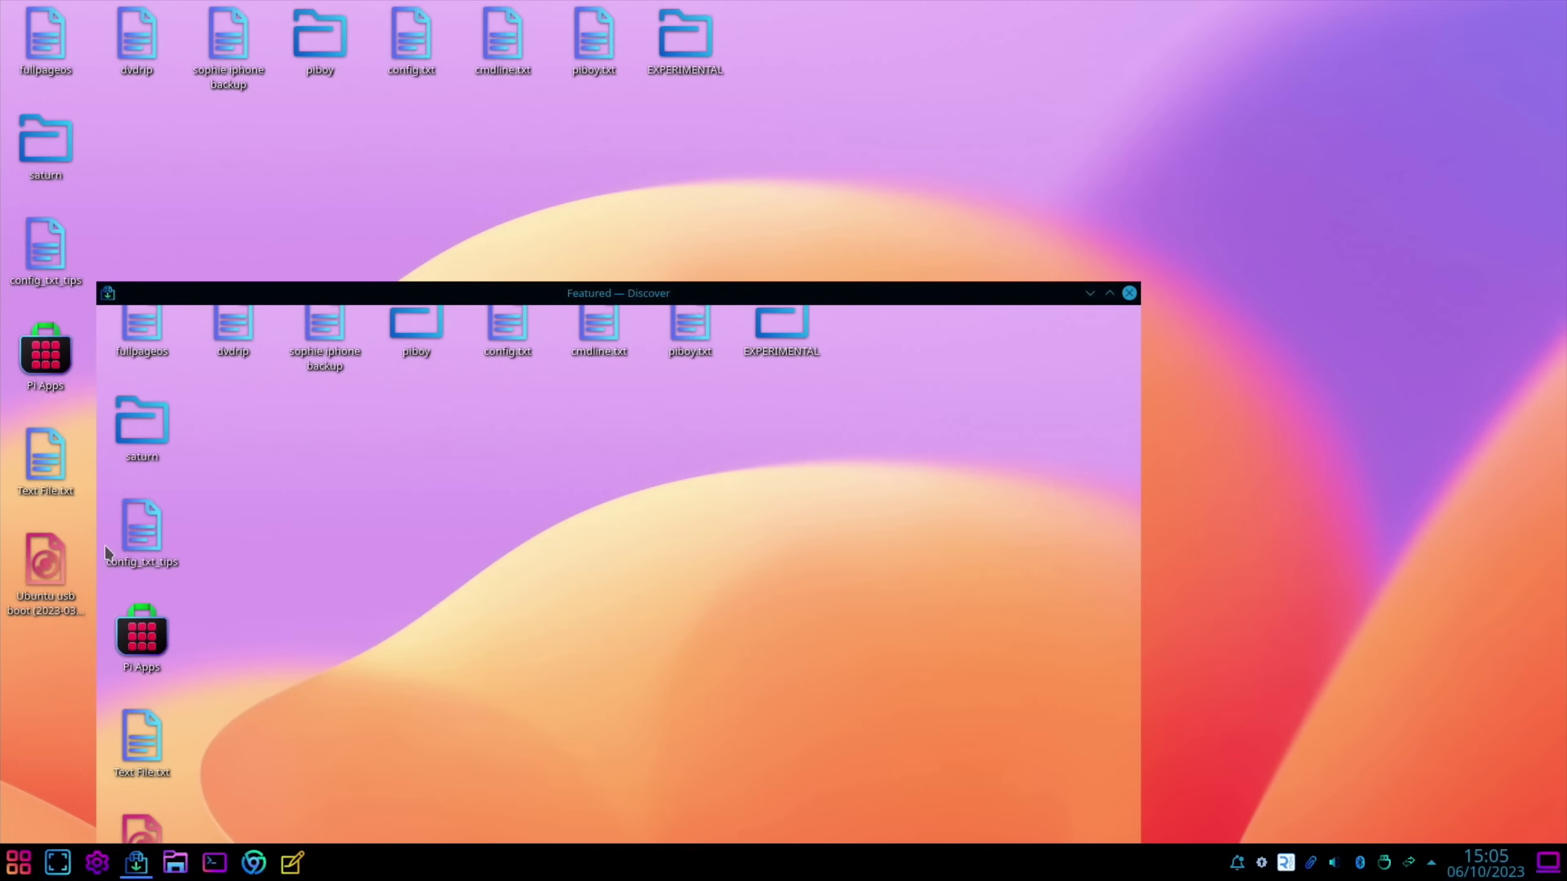
{"action": "key", "text": "super"}
{"action": "left_click_drag", "start_coordinate": [537, 284], "coordinate": [1559, 171]}
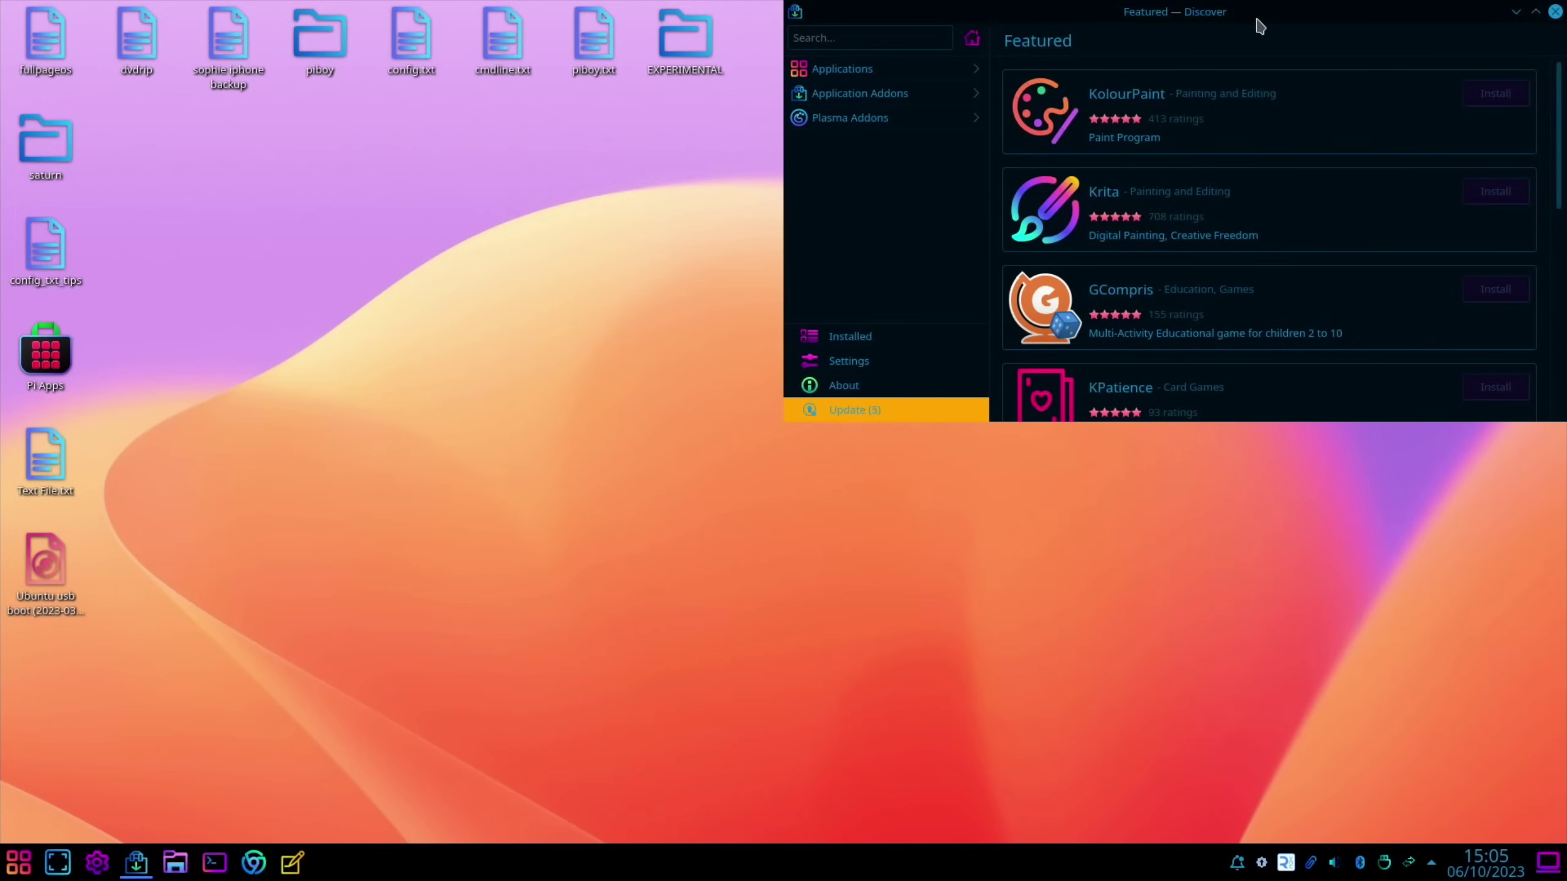
{"action": "left_click_drag", "start_coordinate": [1259, 21], "coordinate": [1559, 232]}
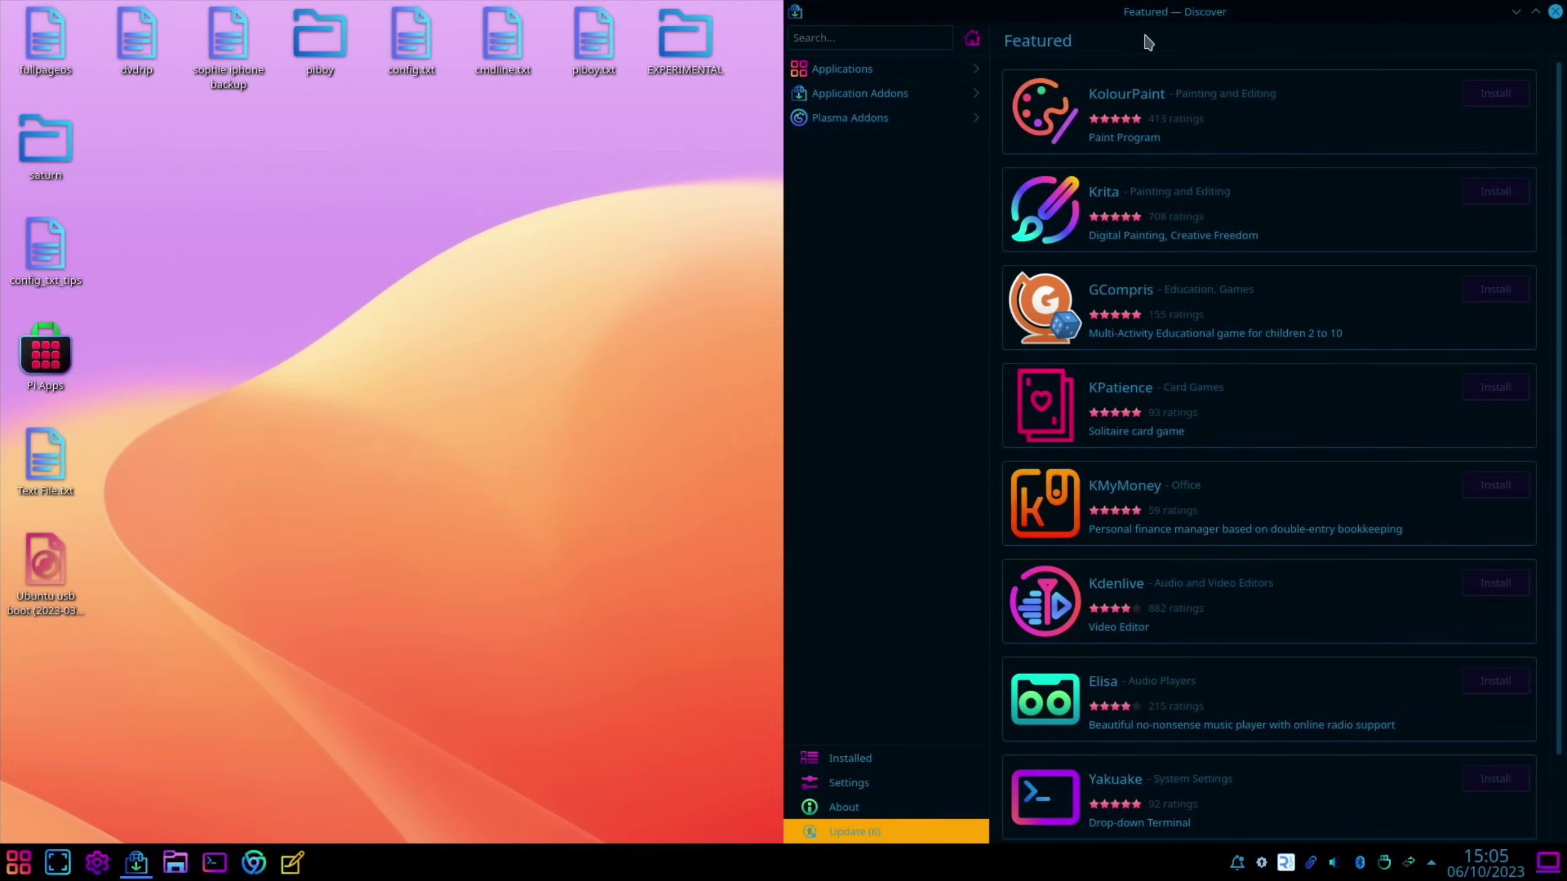
{"action": "left_click_drag", "start_coordinate": [1232, 14], "coordinate": [690, 4]}
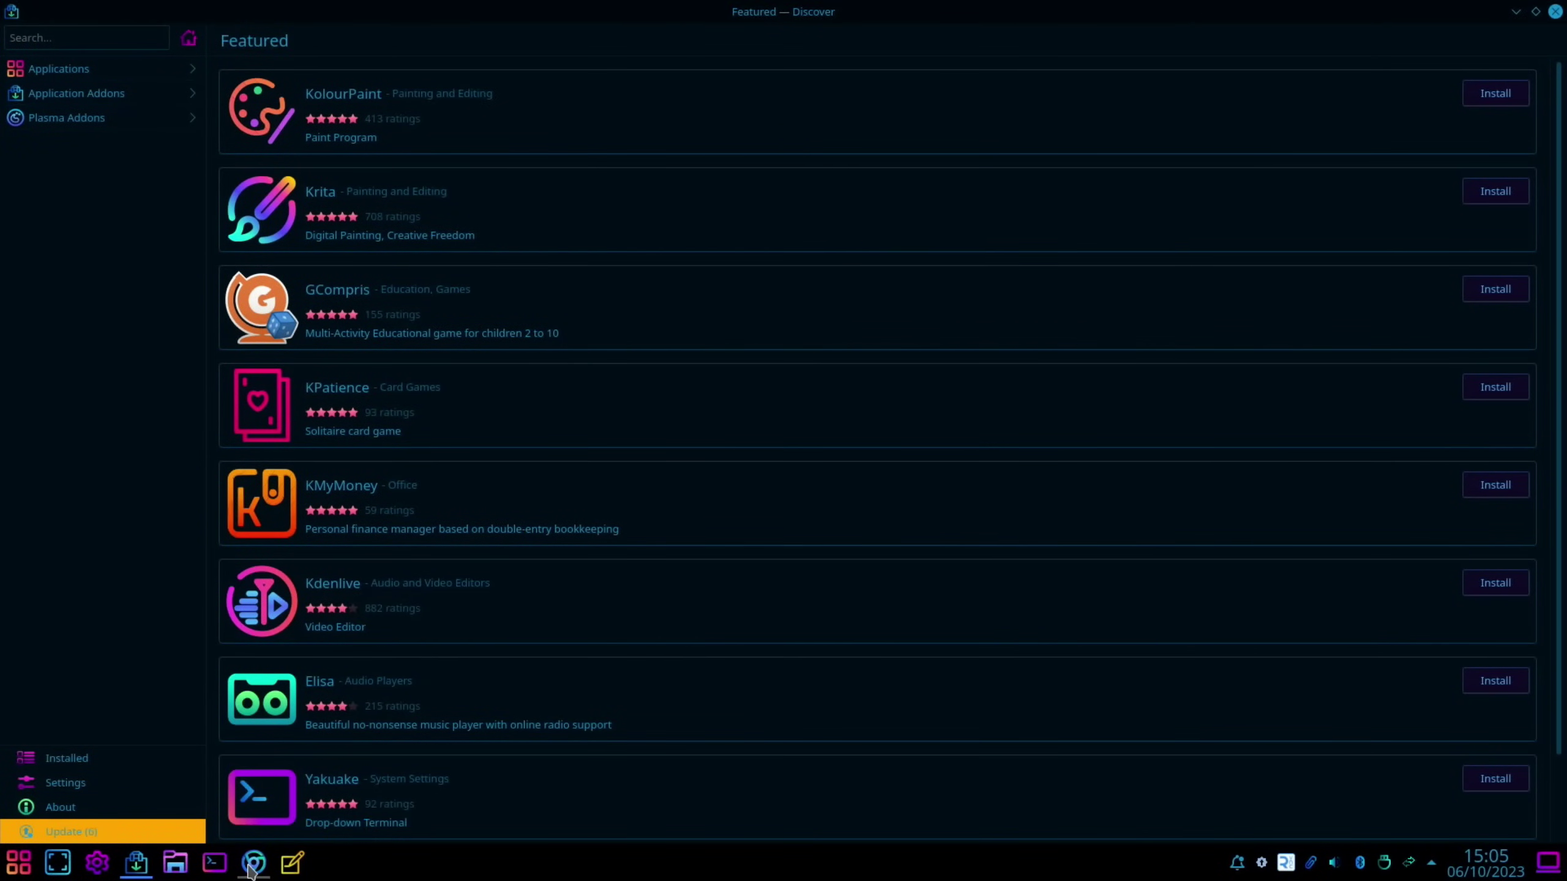
Step: Tile Chromium on the right half and Discover on the left, then close Chromium
{"action": "left_click", "coordinate": [250, 868]}
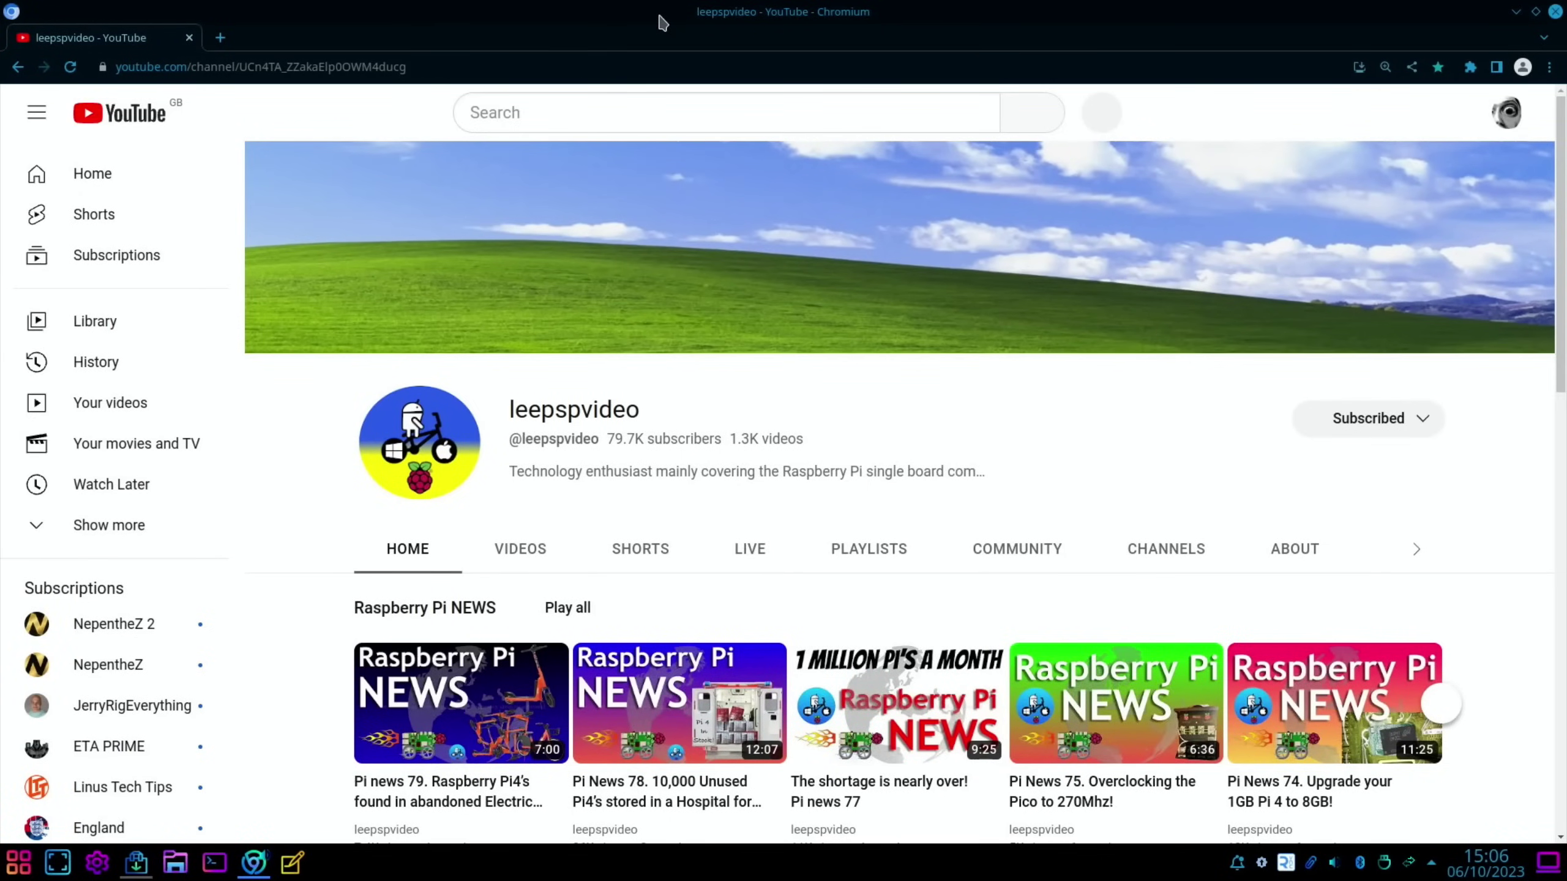
{"action": "left_click_drag", "start_coordinate": [1382, 11], "coordinate": [1565, 207]}
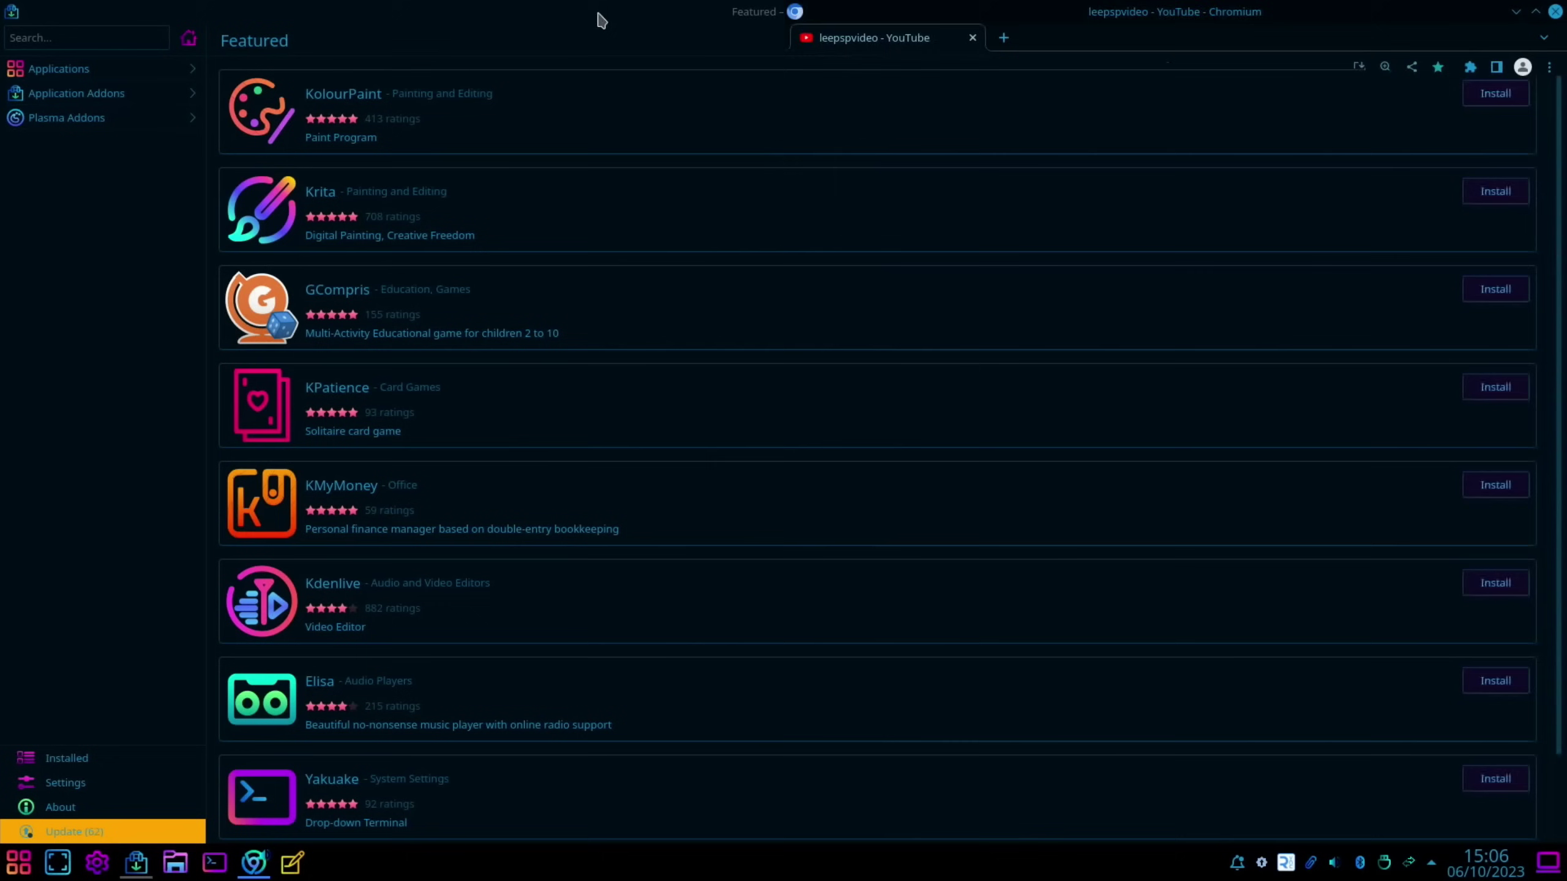
{"action": "left_click_drag", "start_coordinate": [602, 20], "coordinate": [5, 368]}
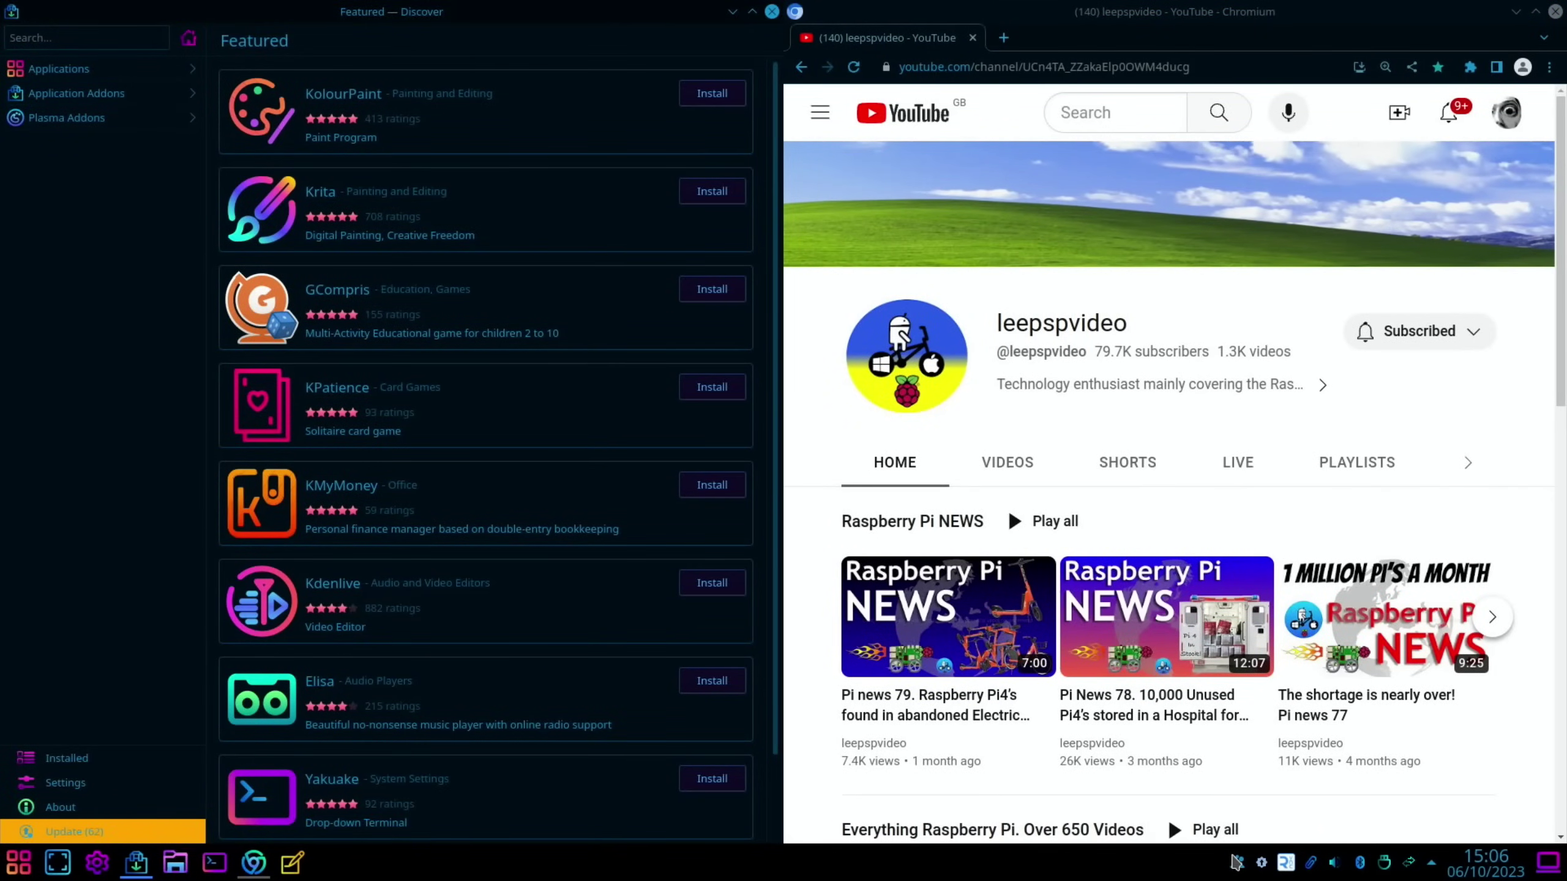
{"action": "mouse_move", "coordinate": [1311, 867]}
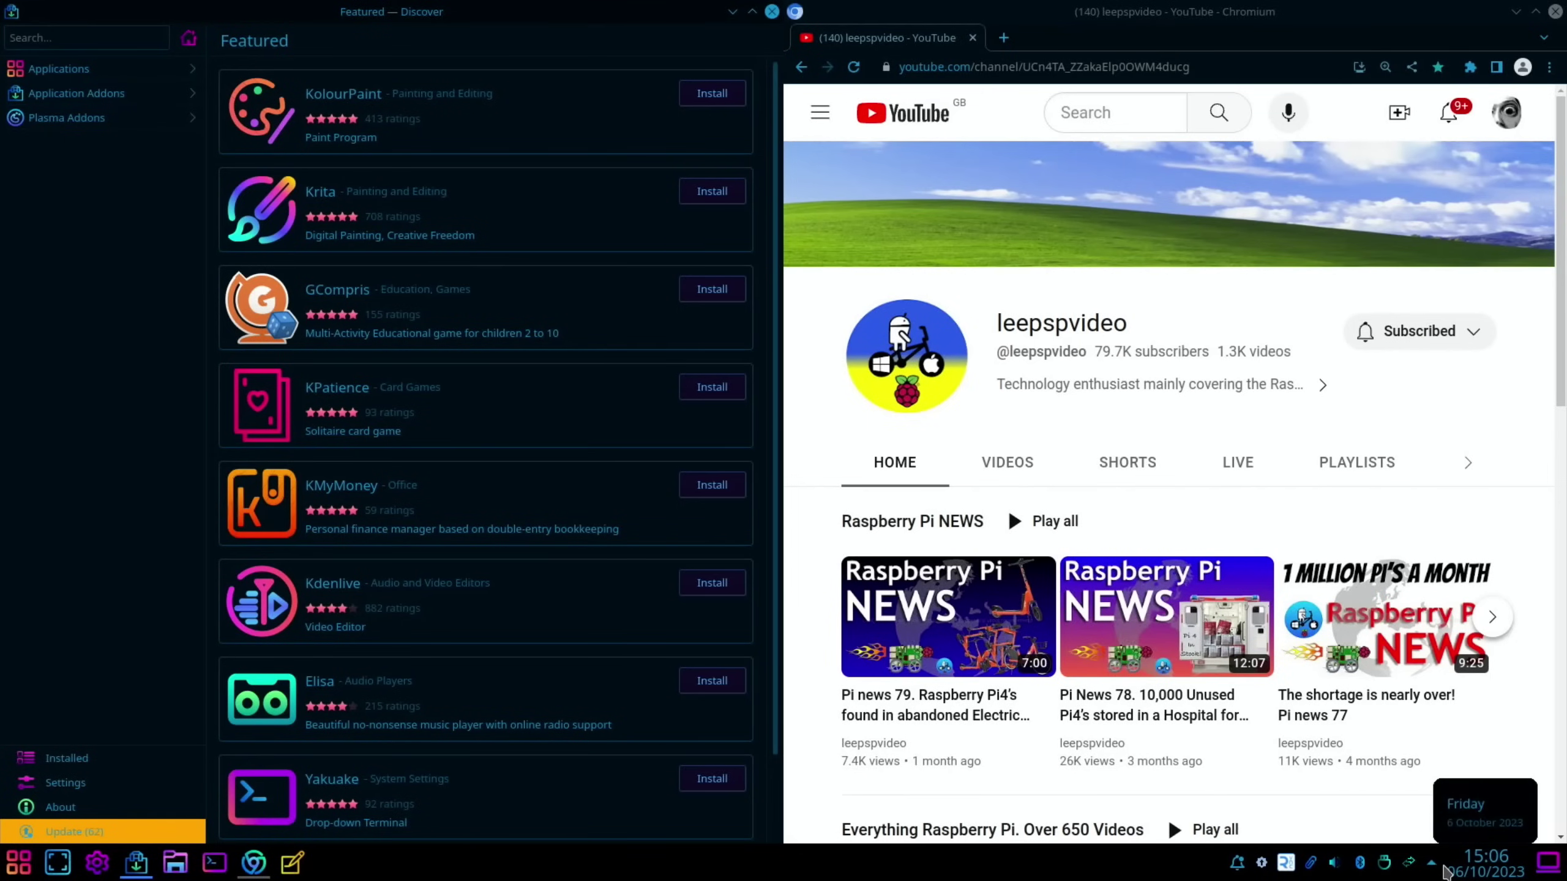
{"action": "left_click", "coordinate": [1555, 13]}
{"action": "left_click", "coordinate": [771, 11]}
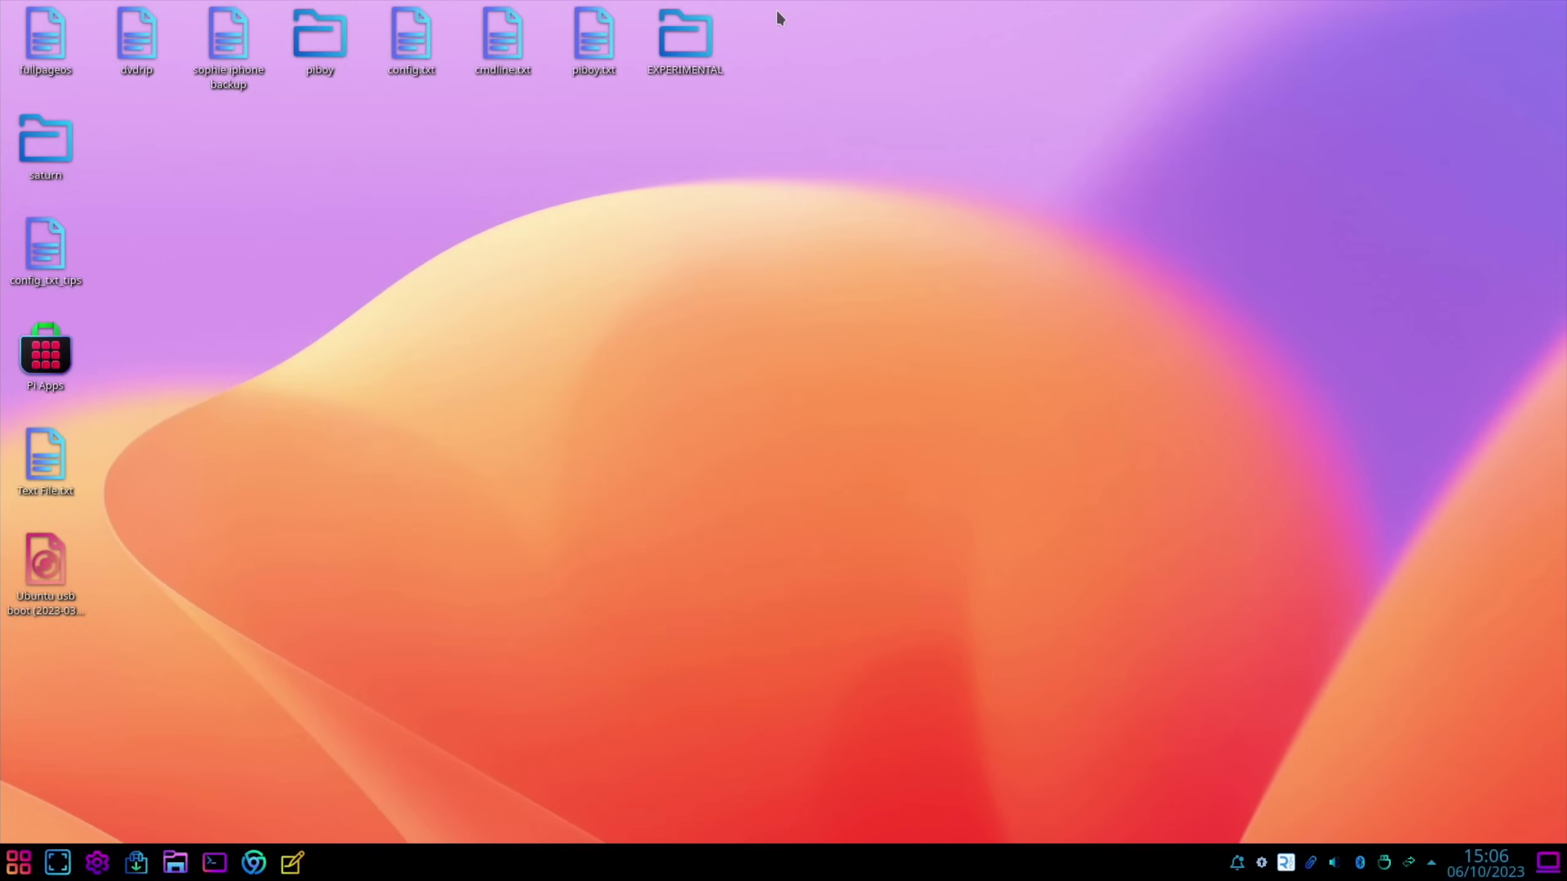
{"action": "key", "text": "super"}
{"action": "type", "text": "theme"}
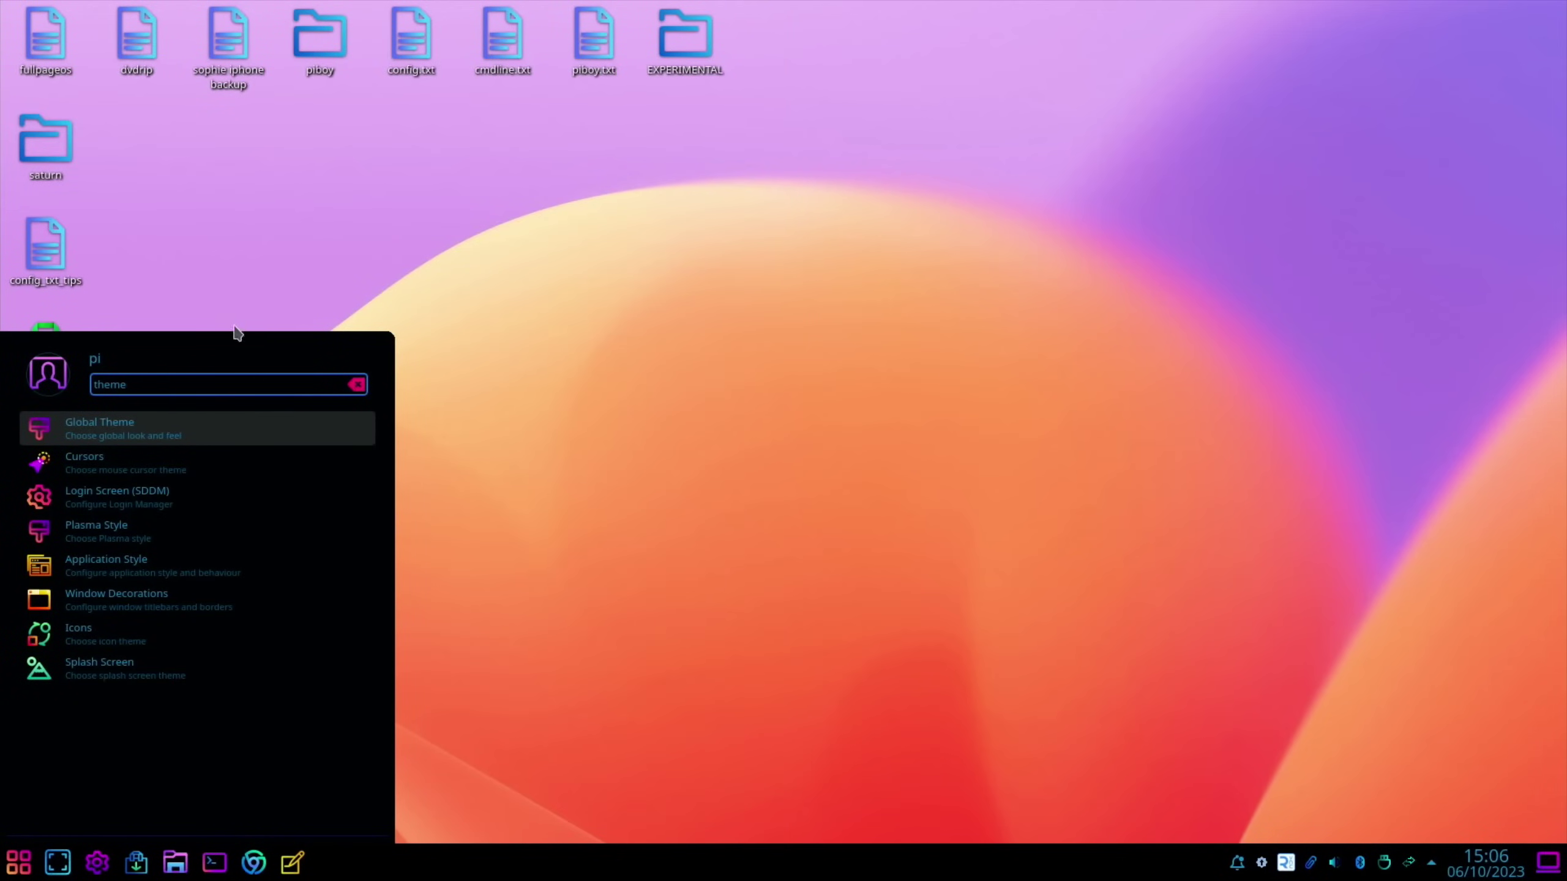
{"action": "left_click", "coordinate": [192, 428]}
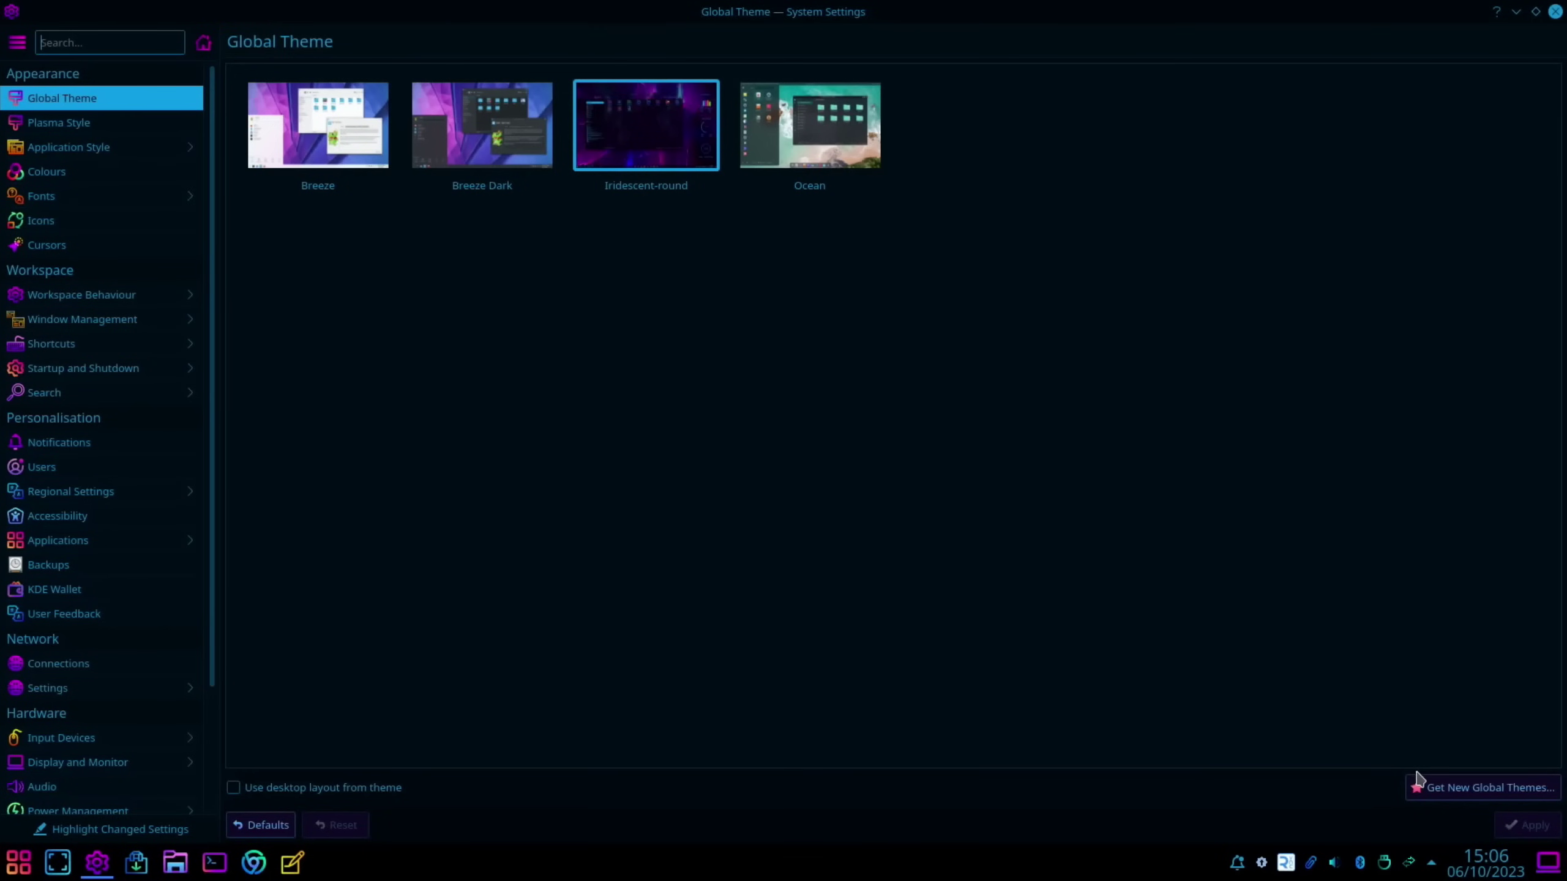
{"action": "left_click", "coordinate": [1446, 789]}
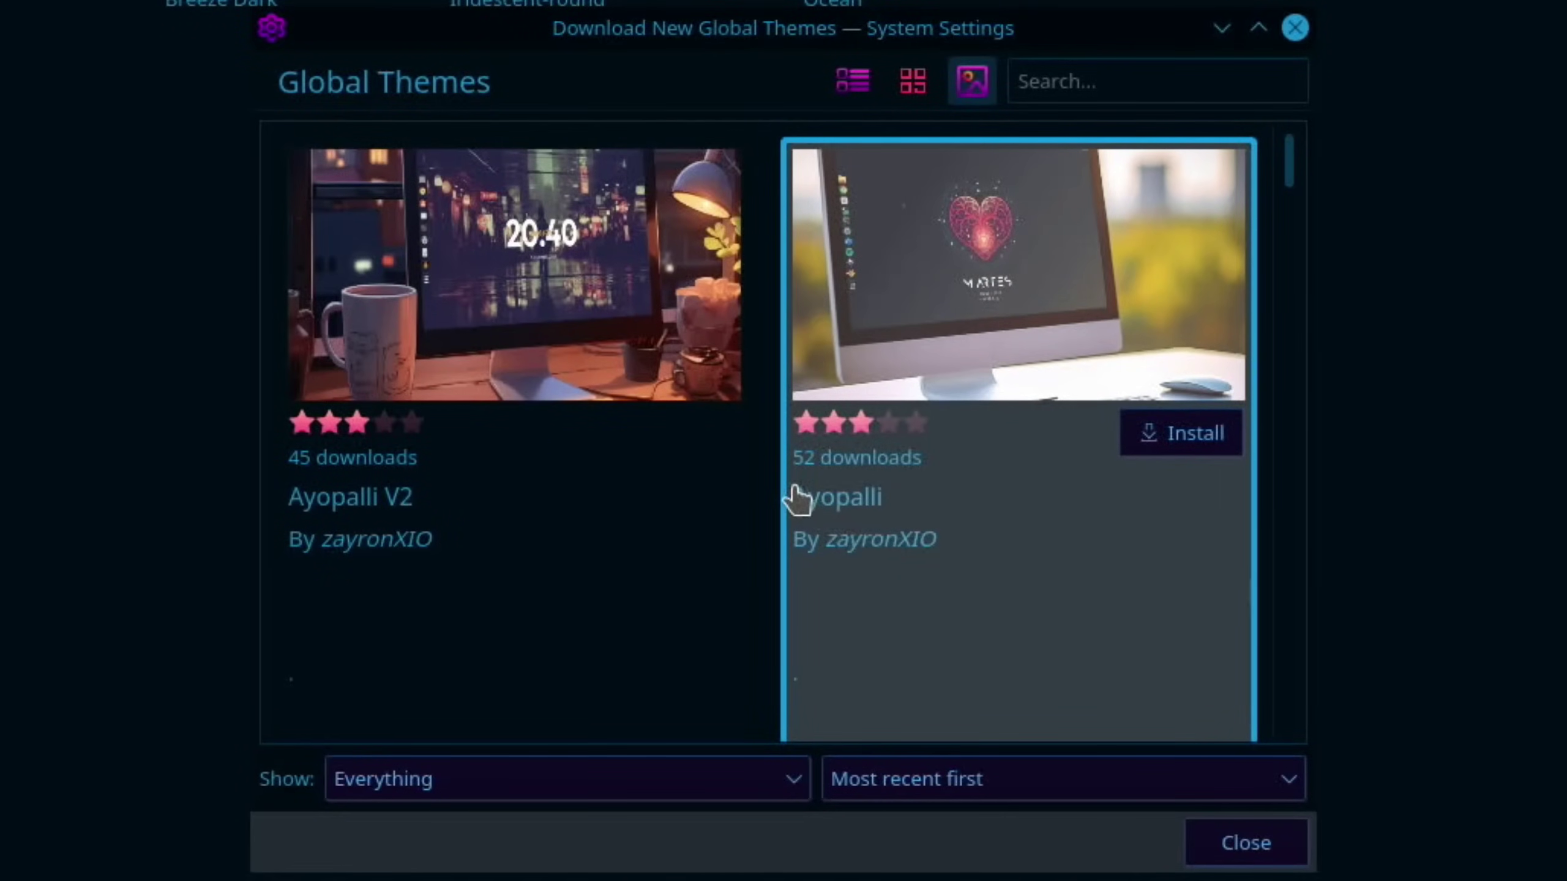
{"action": "scroll", "coordinate": [798, 500], "scroll_direction": "down", "scroll_amount": 10}
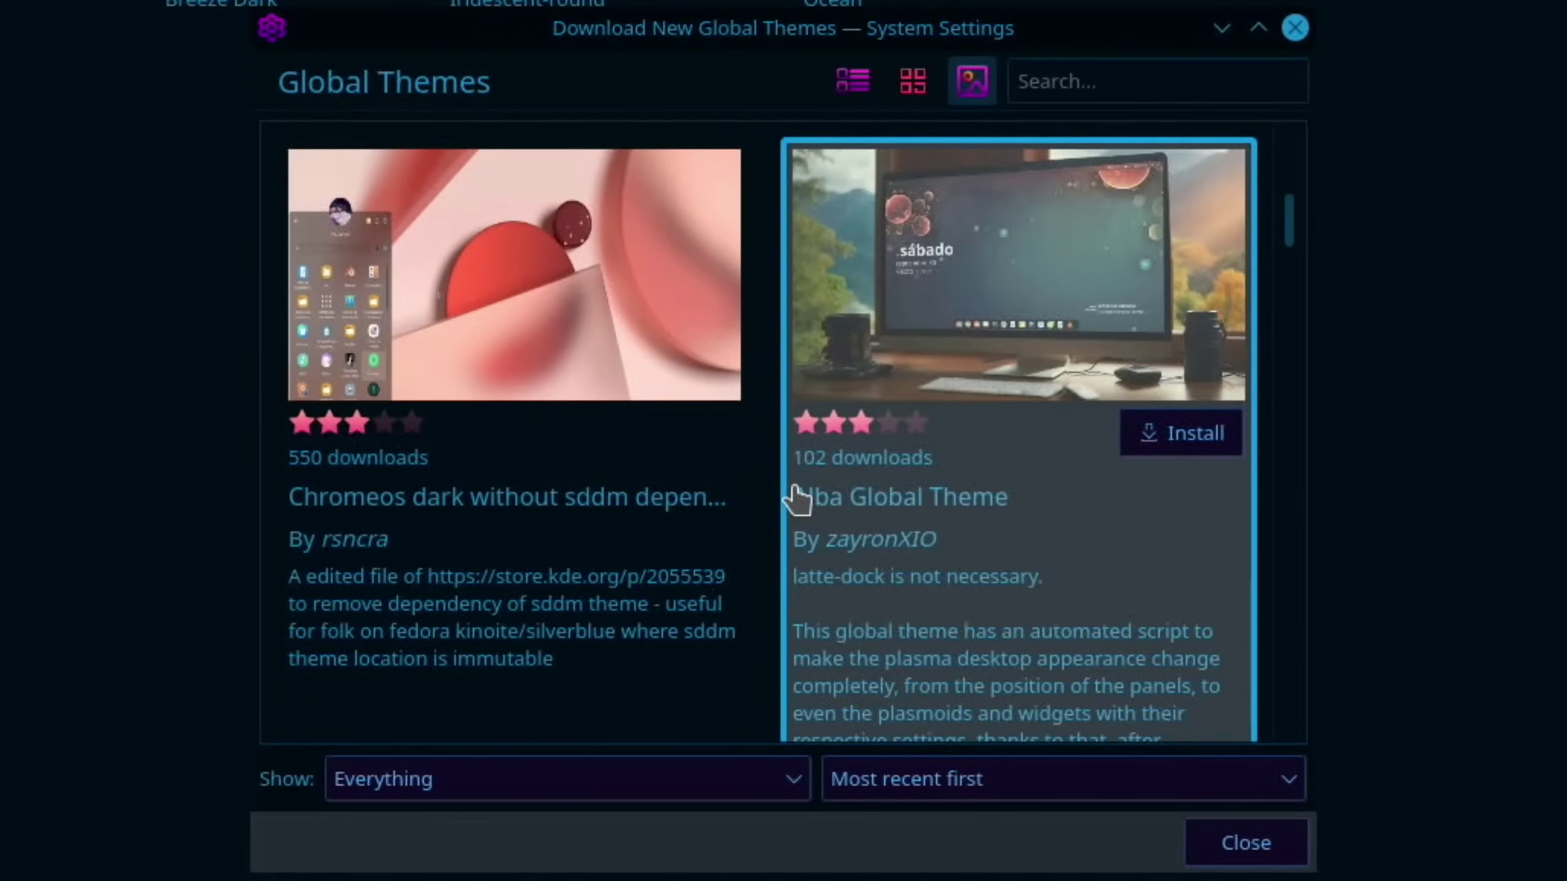
{"action": "scroll", "coordinate": [797, 500], "scroll_direction": "down", "scroll_amount": 8}
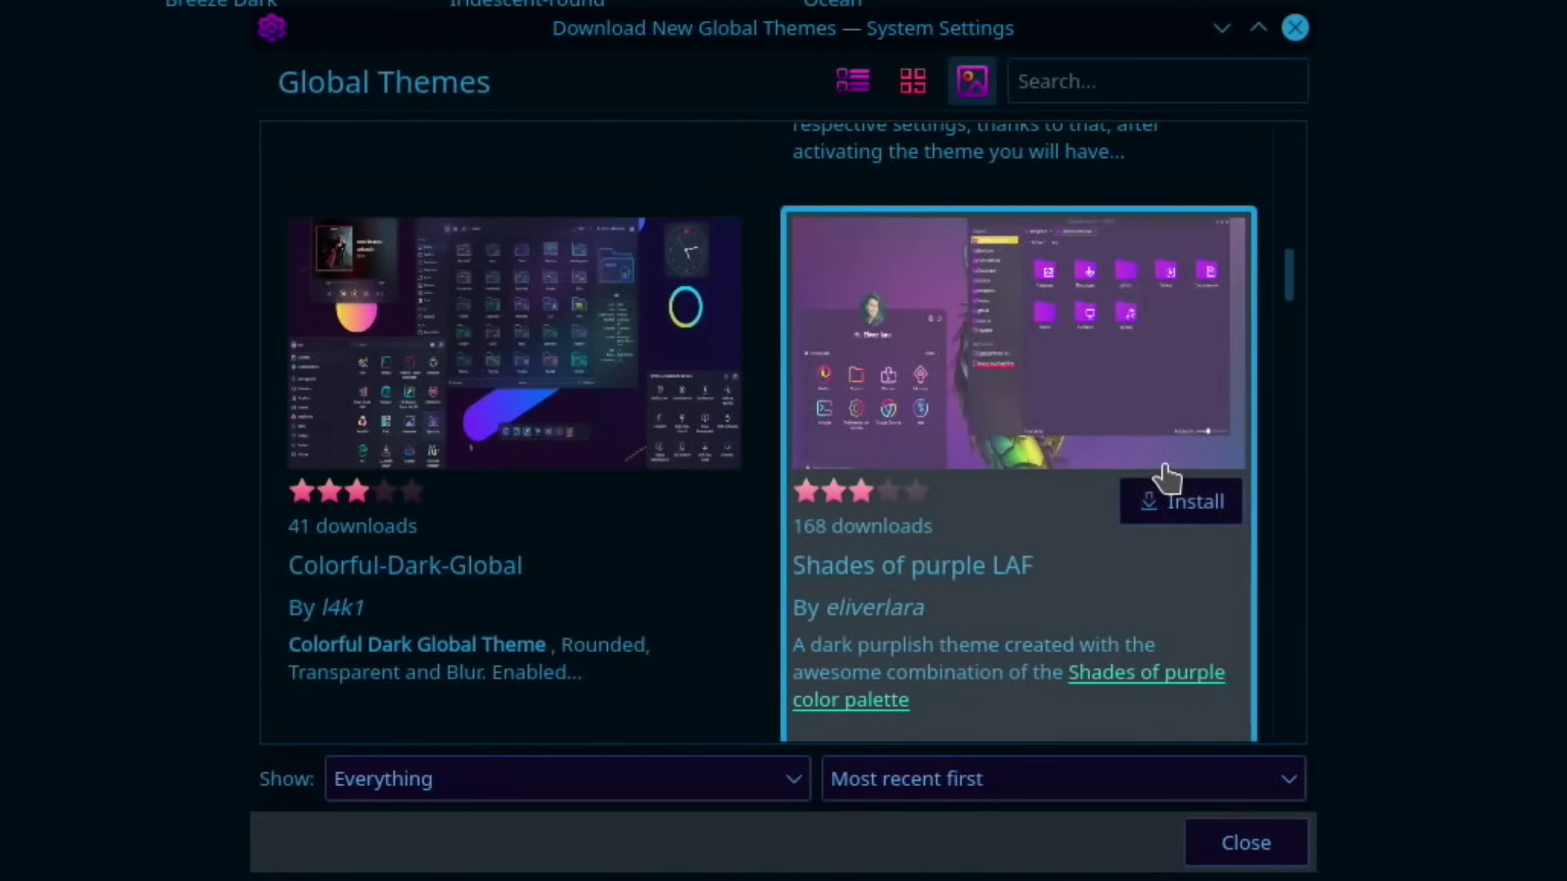
{"action": "left_click", "coordinate": [1131, 431]}
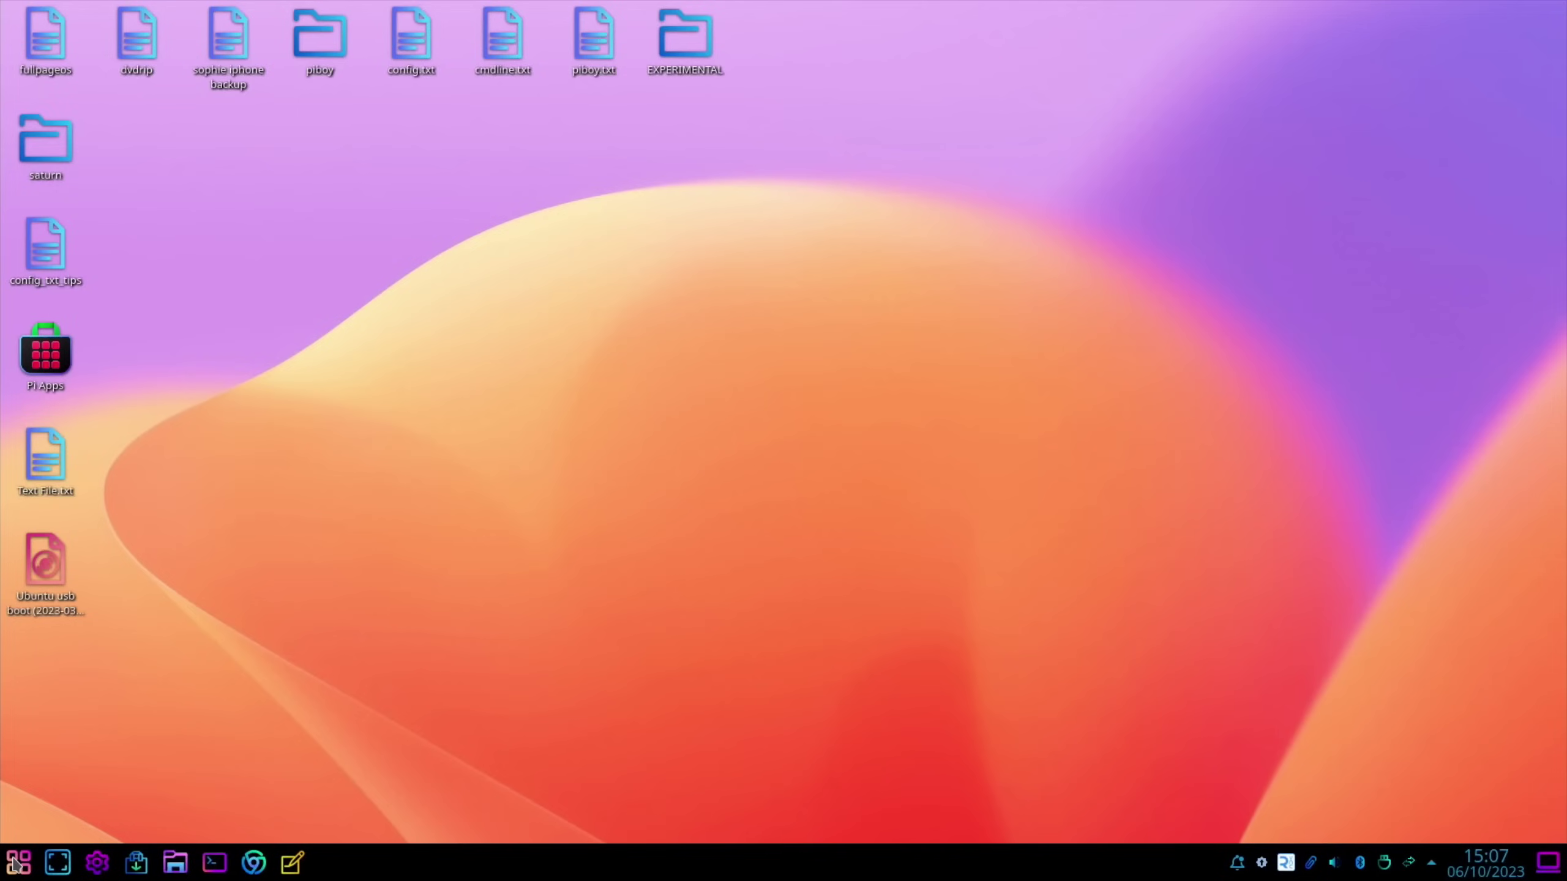
Step: Shut down the KDE session via Leave > Shut Down and run gnome-shell --wayland at the console
{"action": "left_click", "coordinate": [17, 863]}
{"action": "left_click", "coordinate": [347, 790]}
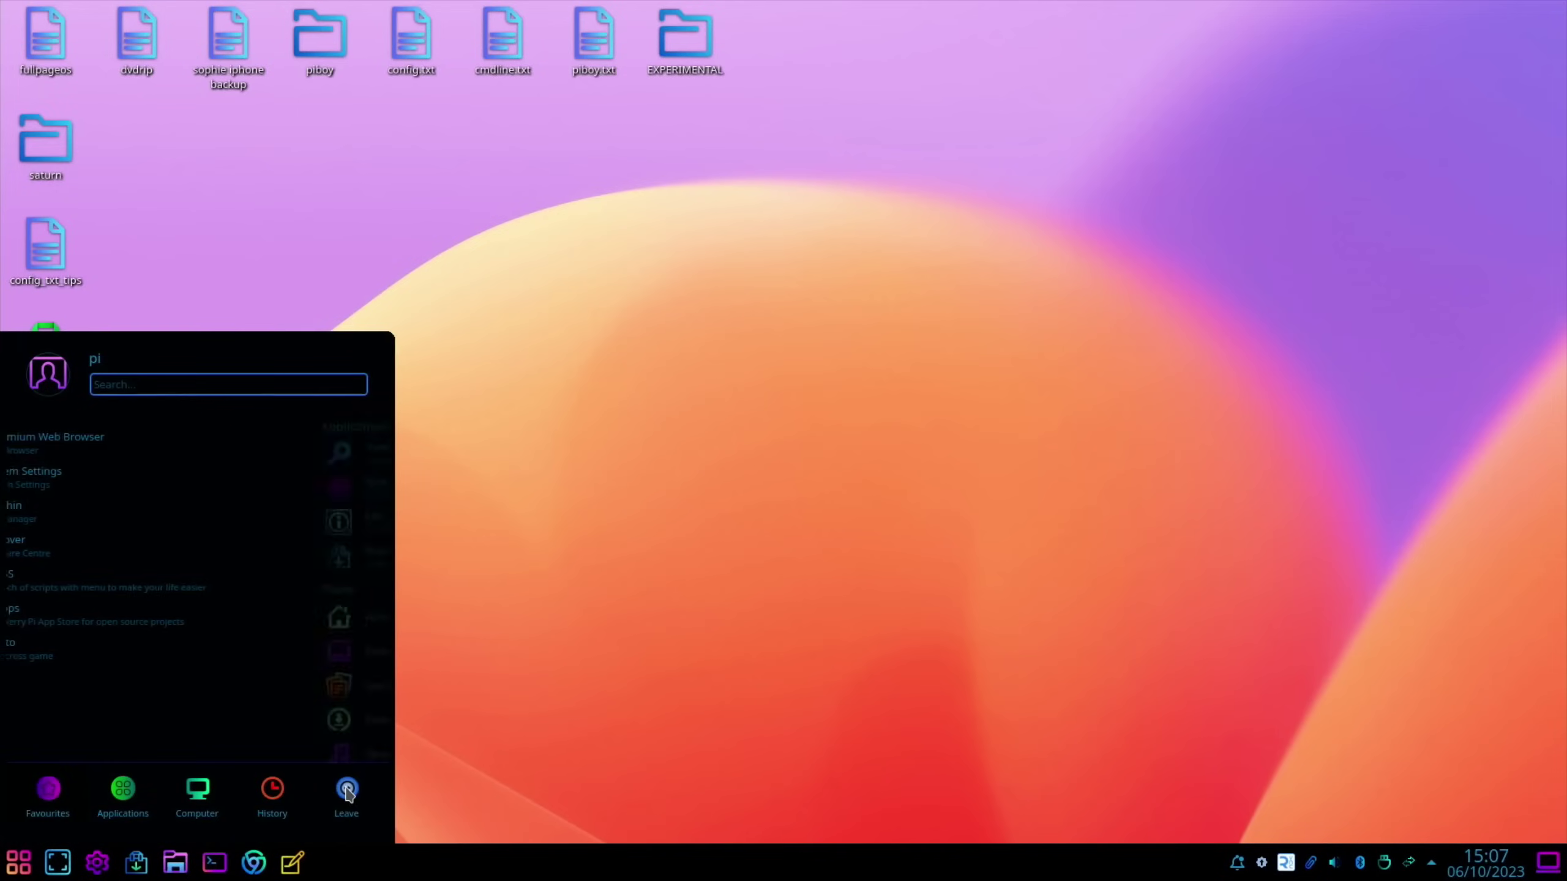
{"action": "left_click", "coordinate": [137, 633]}
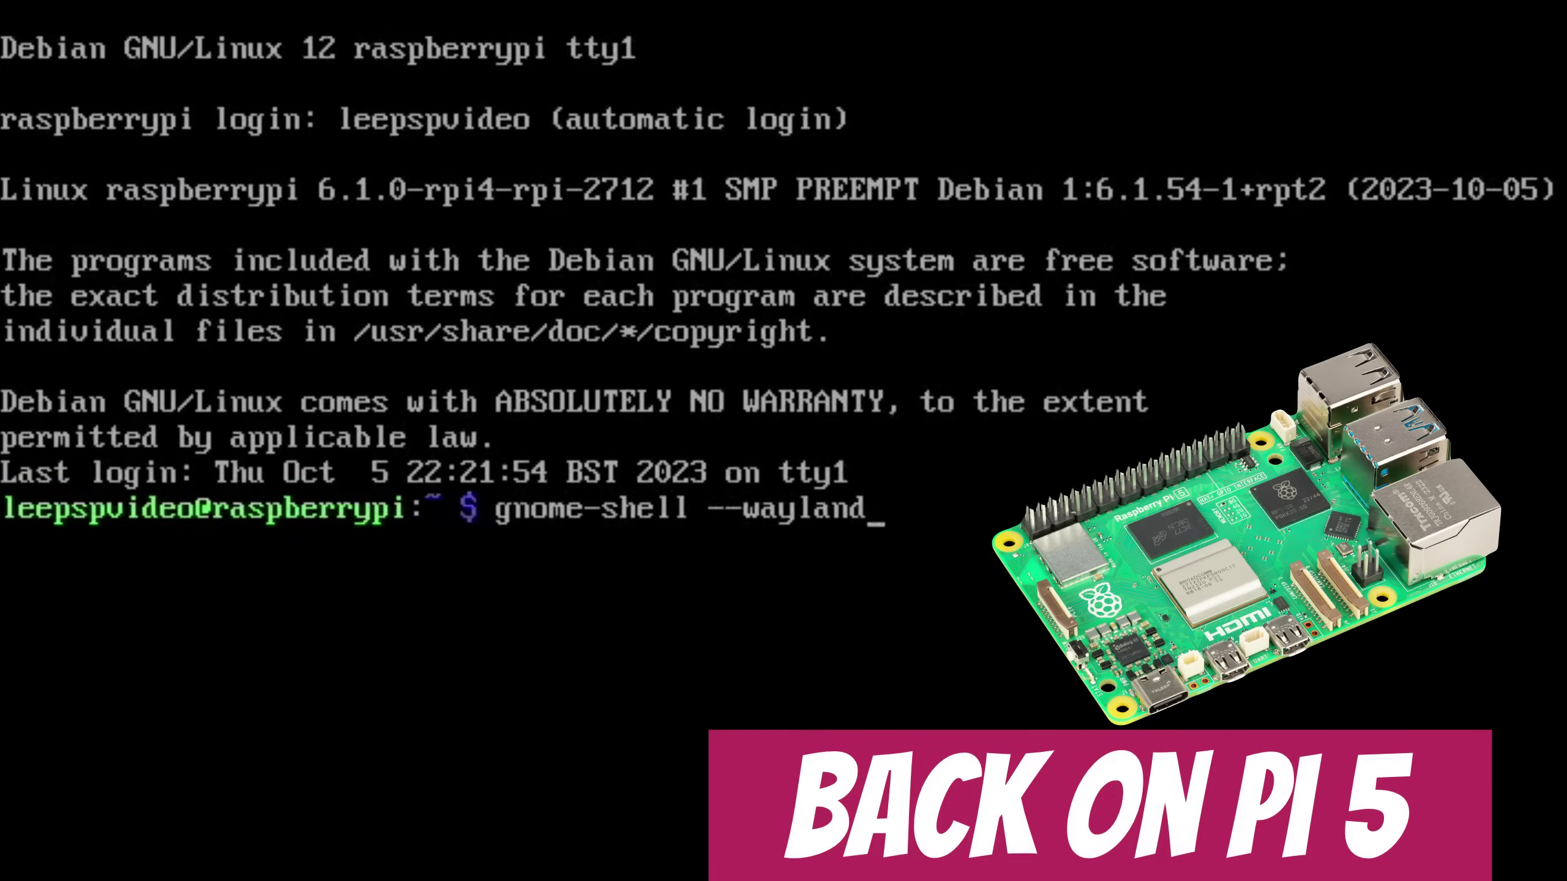
{"action": "key", "text": "Return"}
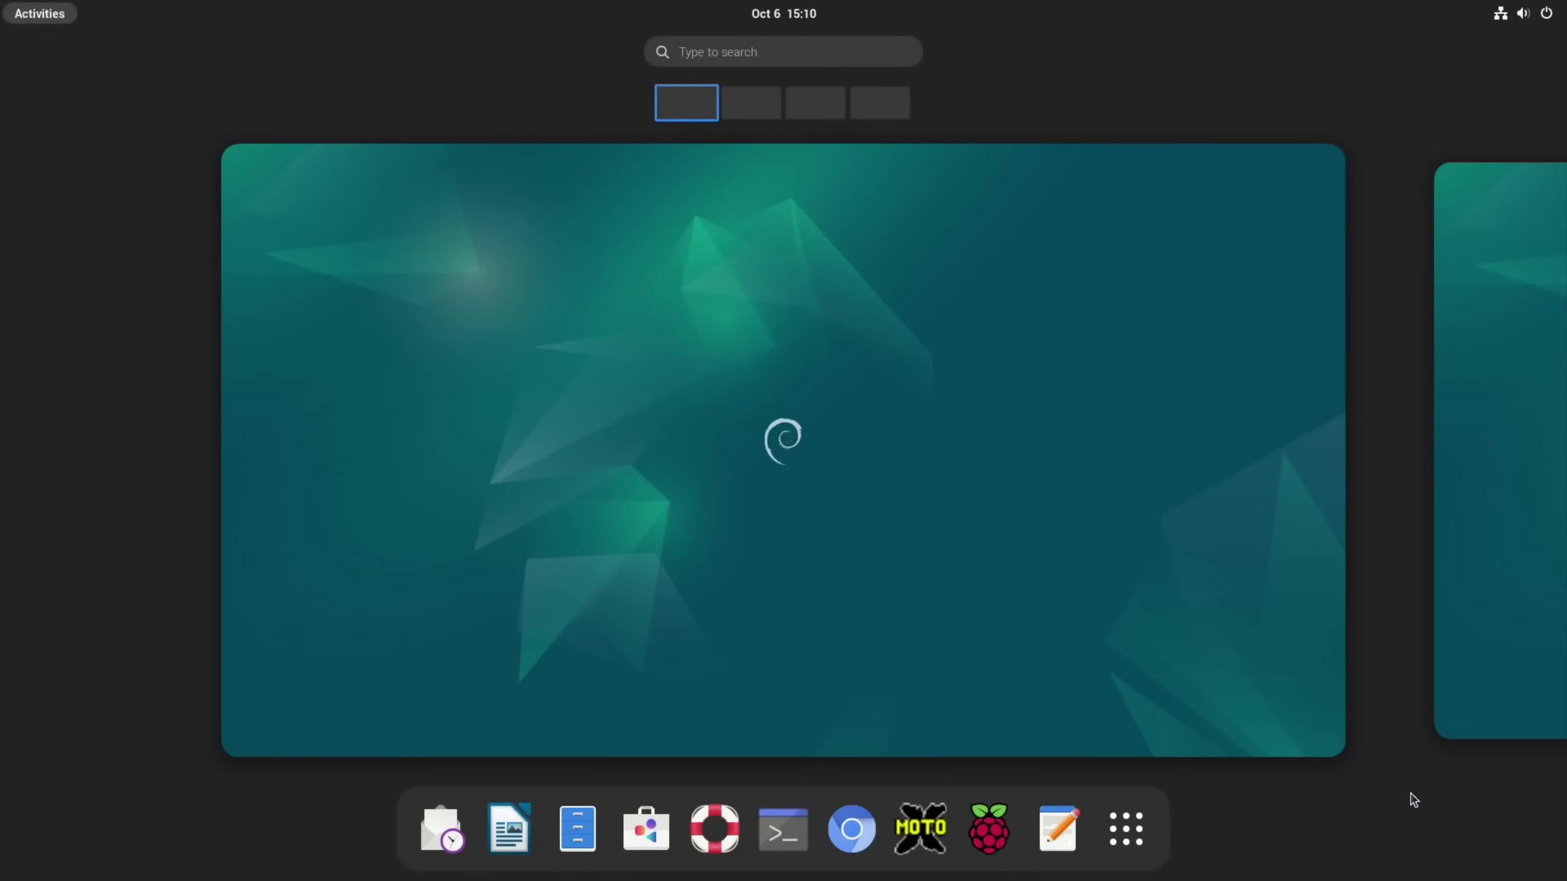
Step: Launch Chromium from the dash and toggle the Activities overview a few times
{"action": "left_click", "coordinate": [839, 827]}
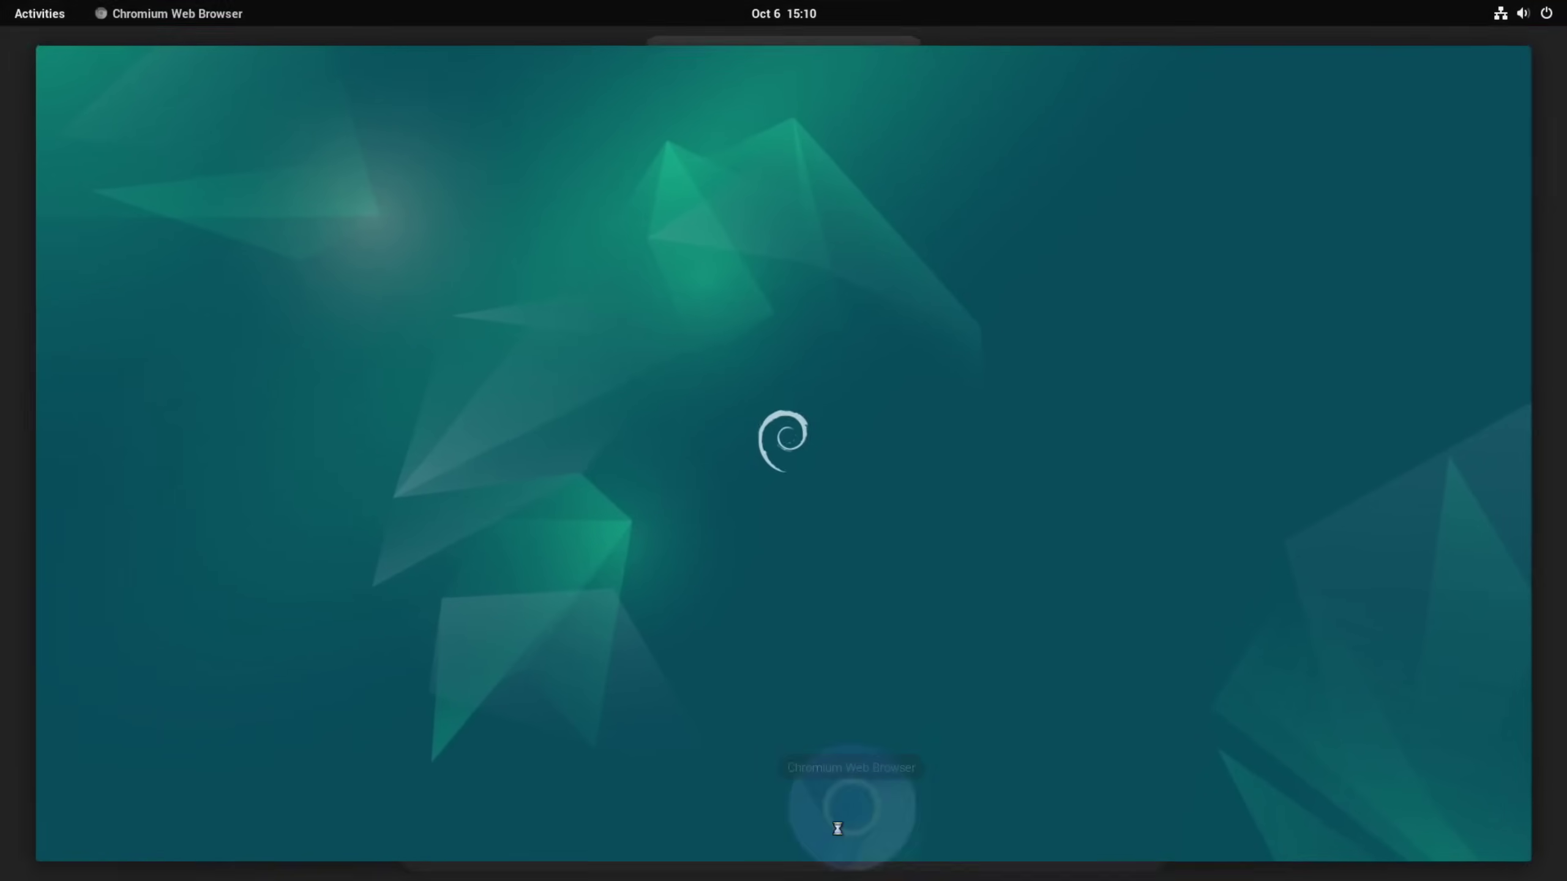
{"action": "key", "text": "super"}
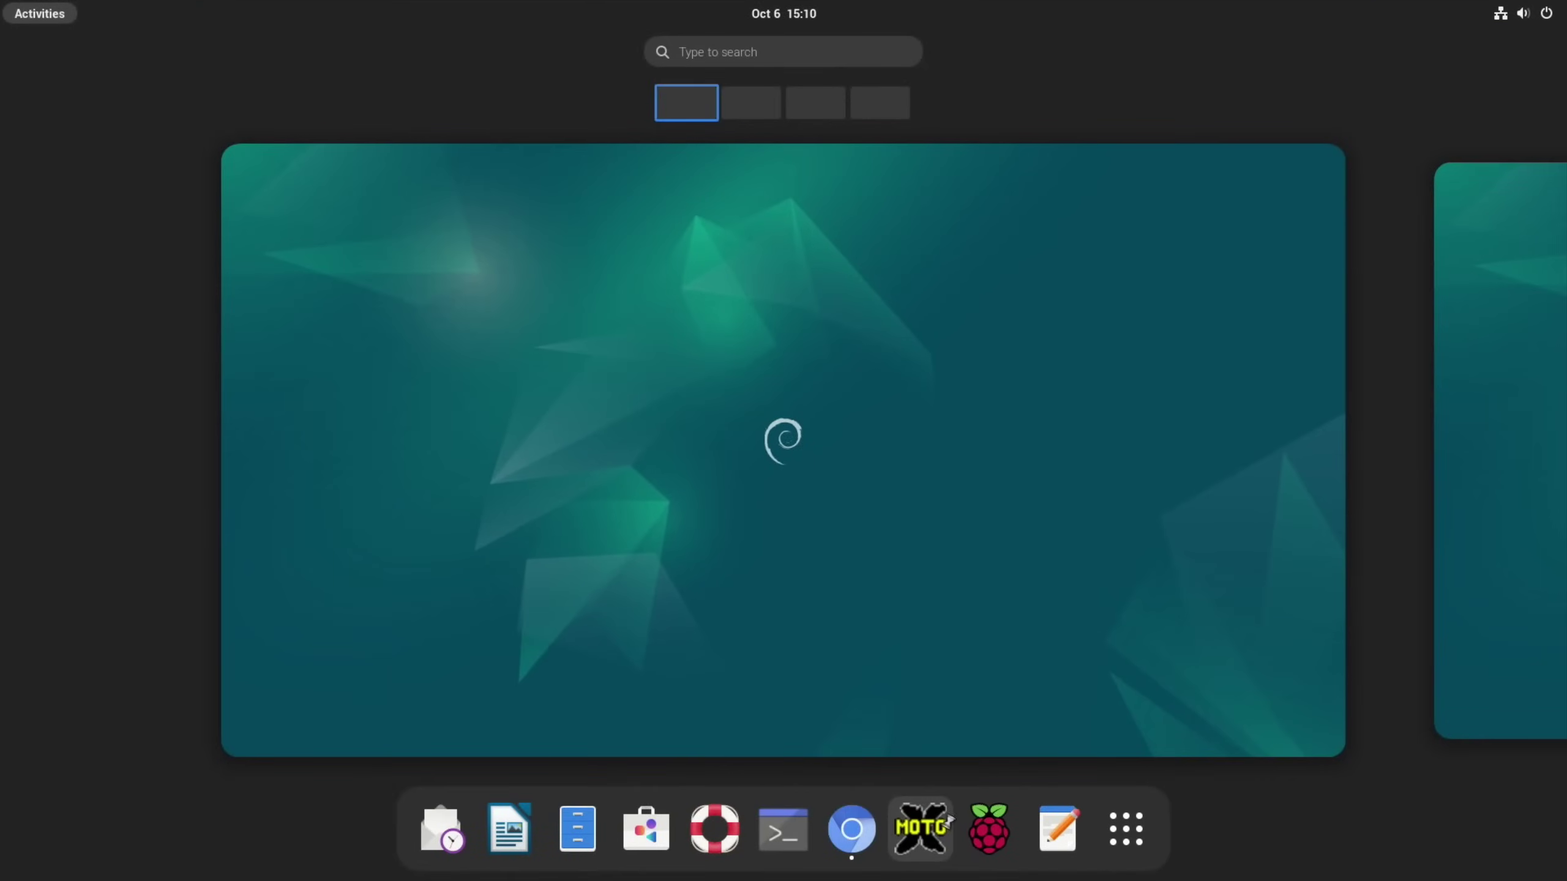
{"action": "key", "text": "super"}
{"action": "key", "text": "super"}
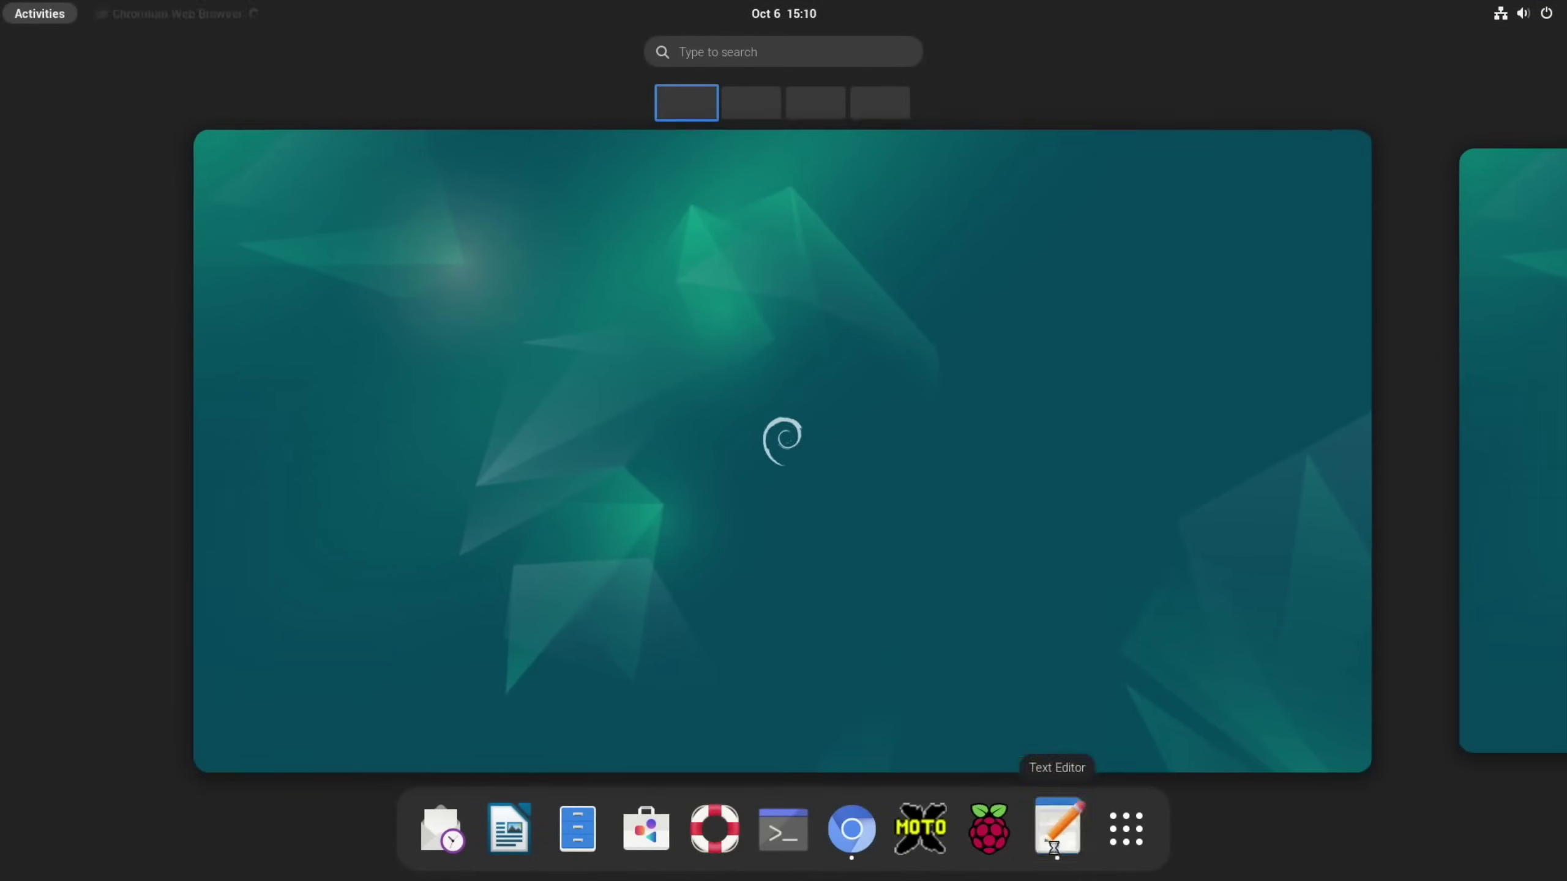
{"action": "key", "text": "super"}
{"action": "key", "text": "super"}
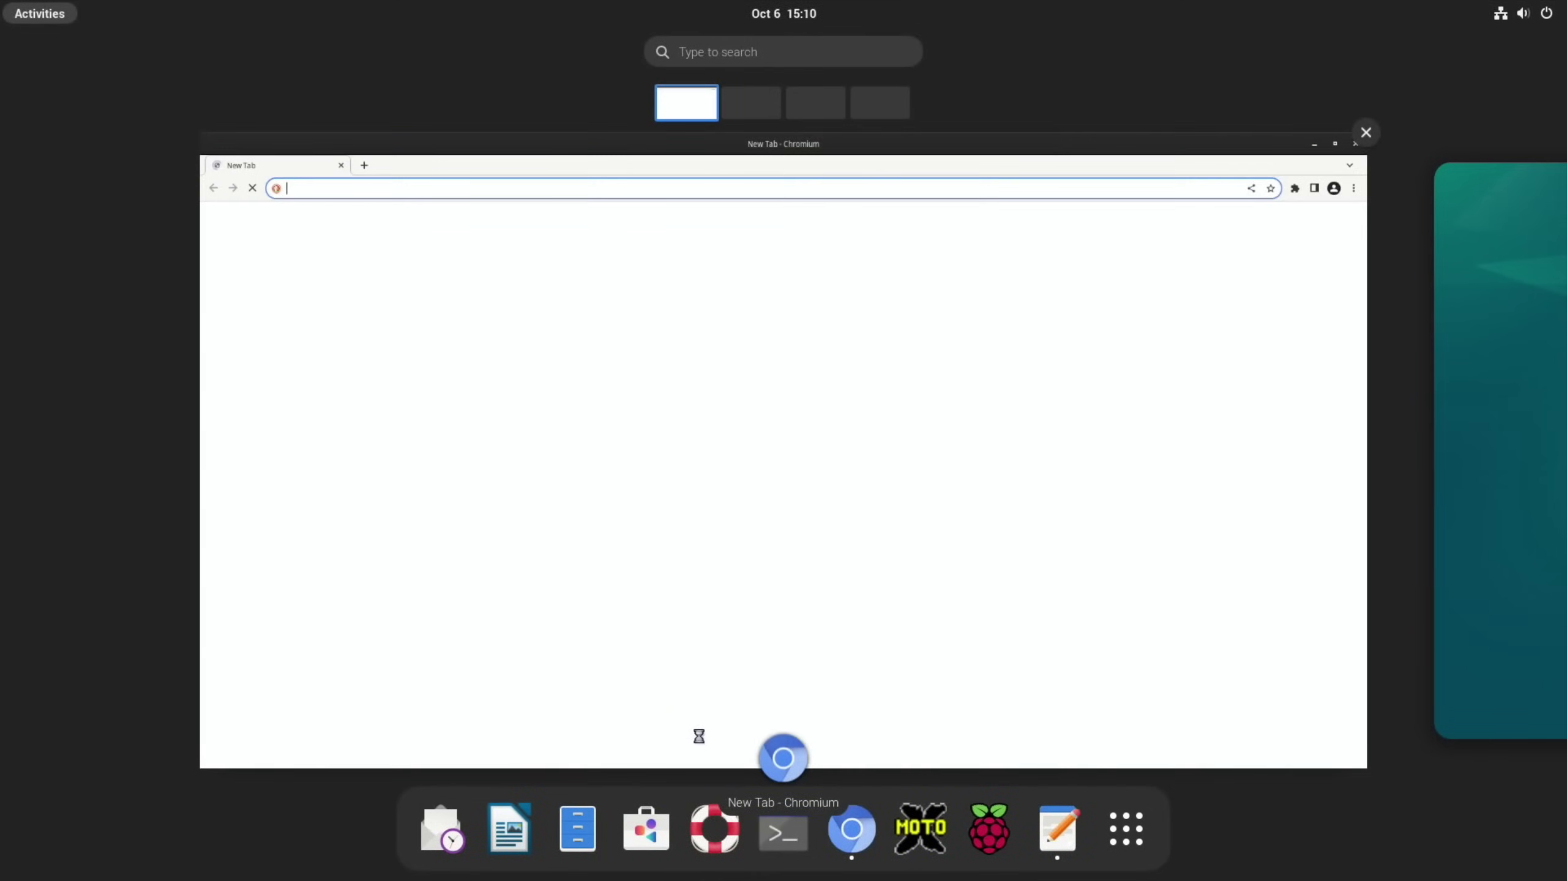
{"action": "key", "text": "super"}
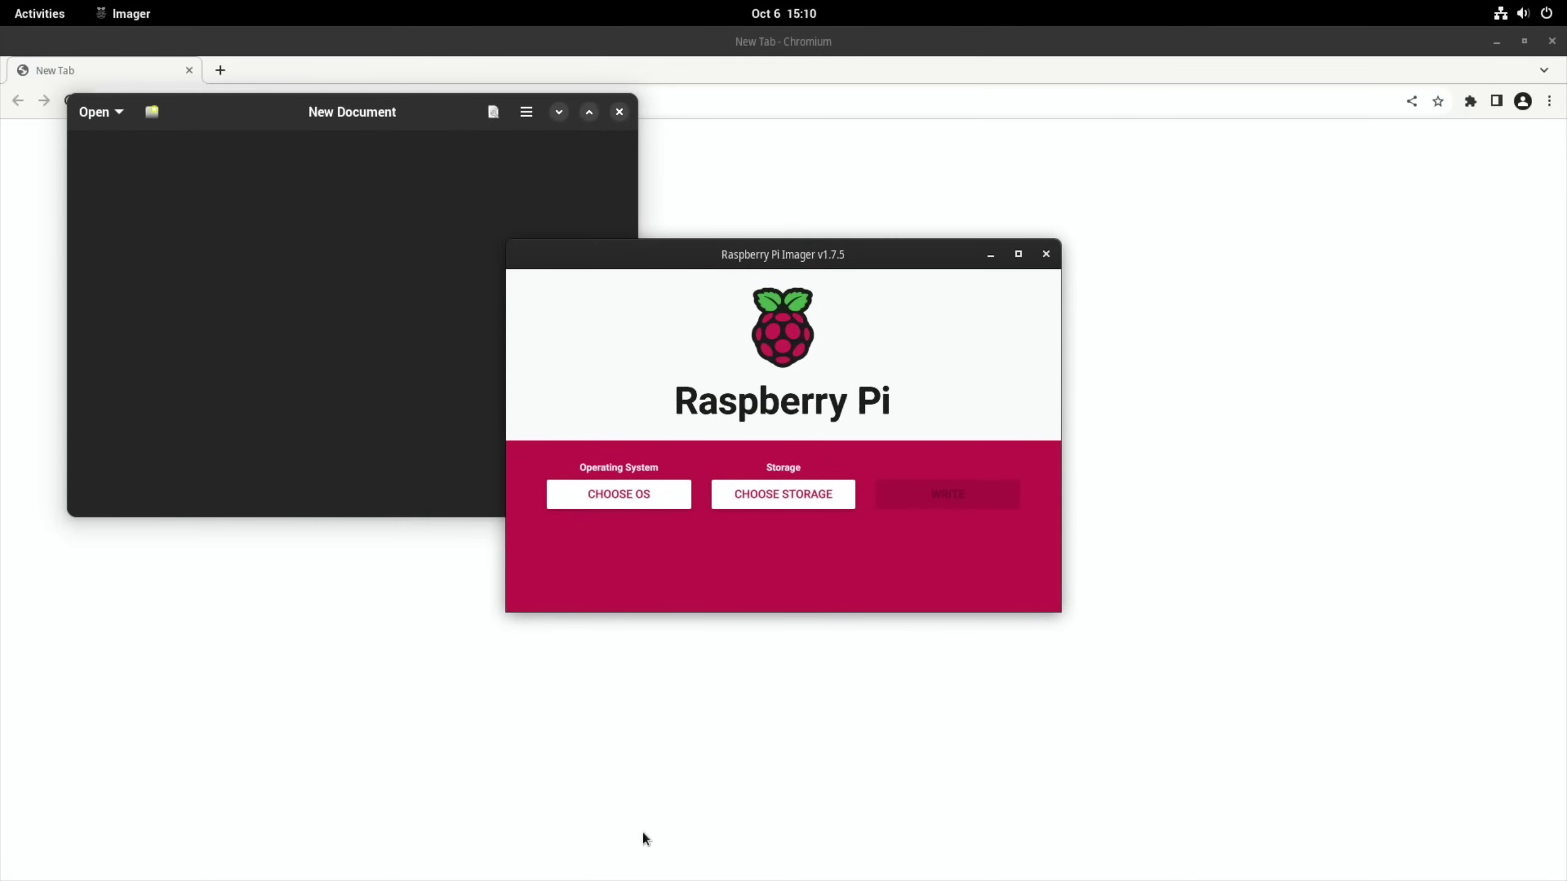
{"action": "key", "text": "super"}
Step: Launch Software, move it to workspace 2, then flip back to the first workspace
{"action": "left_click", "coordinate": [645, 833]}
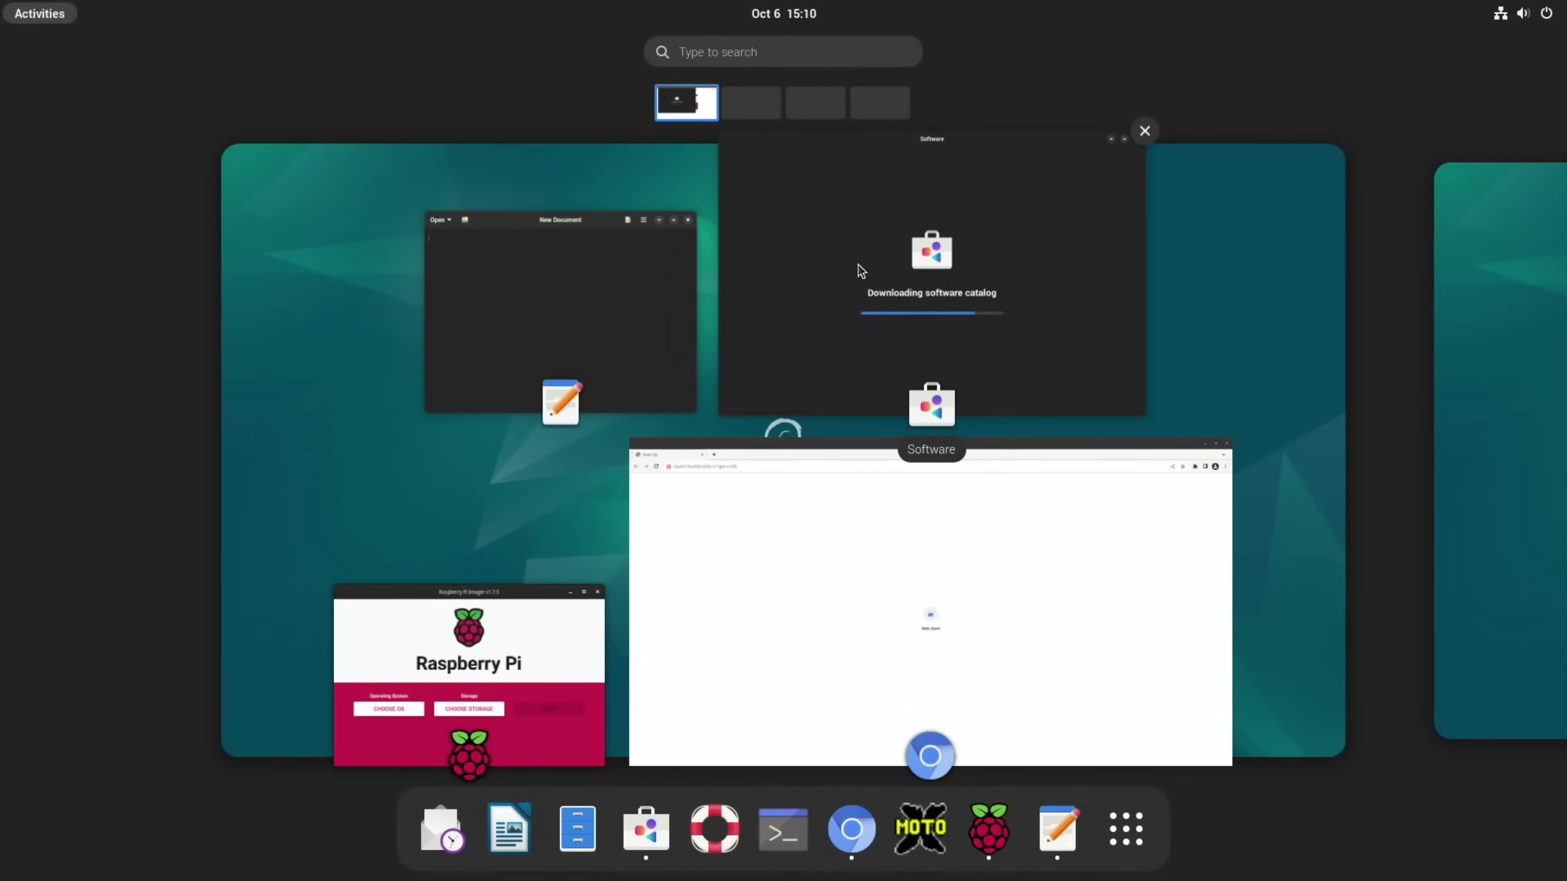
{"action": "left_click_drag", "start_coordinate": [858, 207], "coordinate": [1507, 308]}
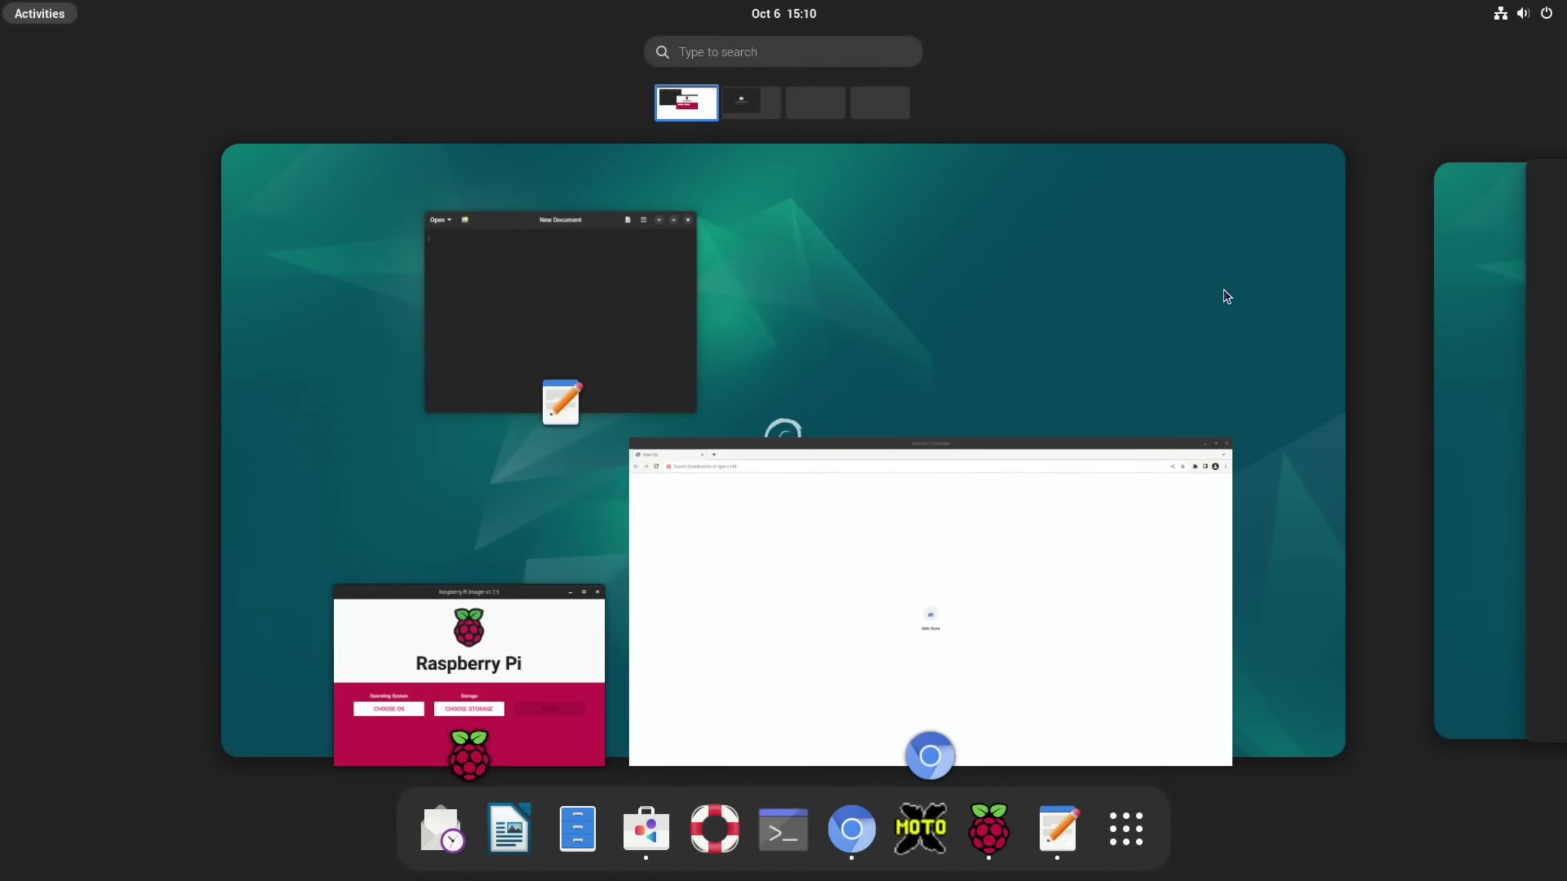
{"action": "left_click", "coordinate": [739, 106]}
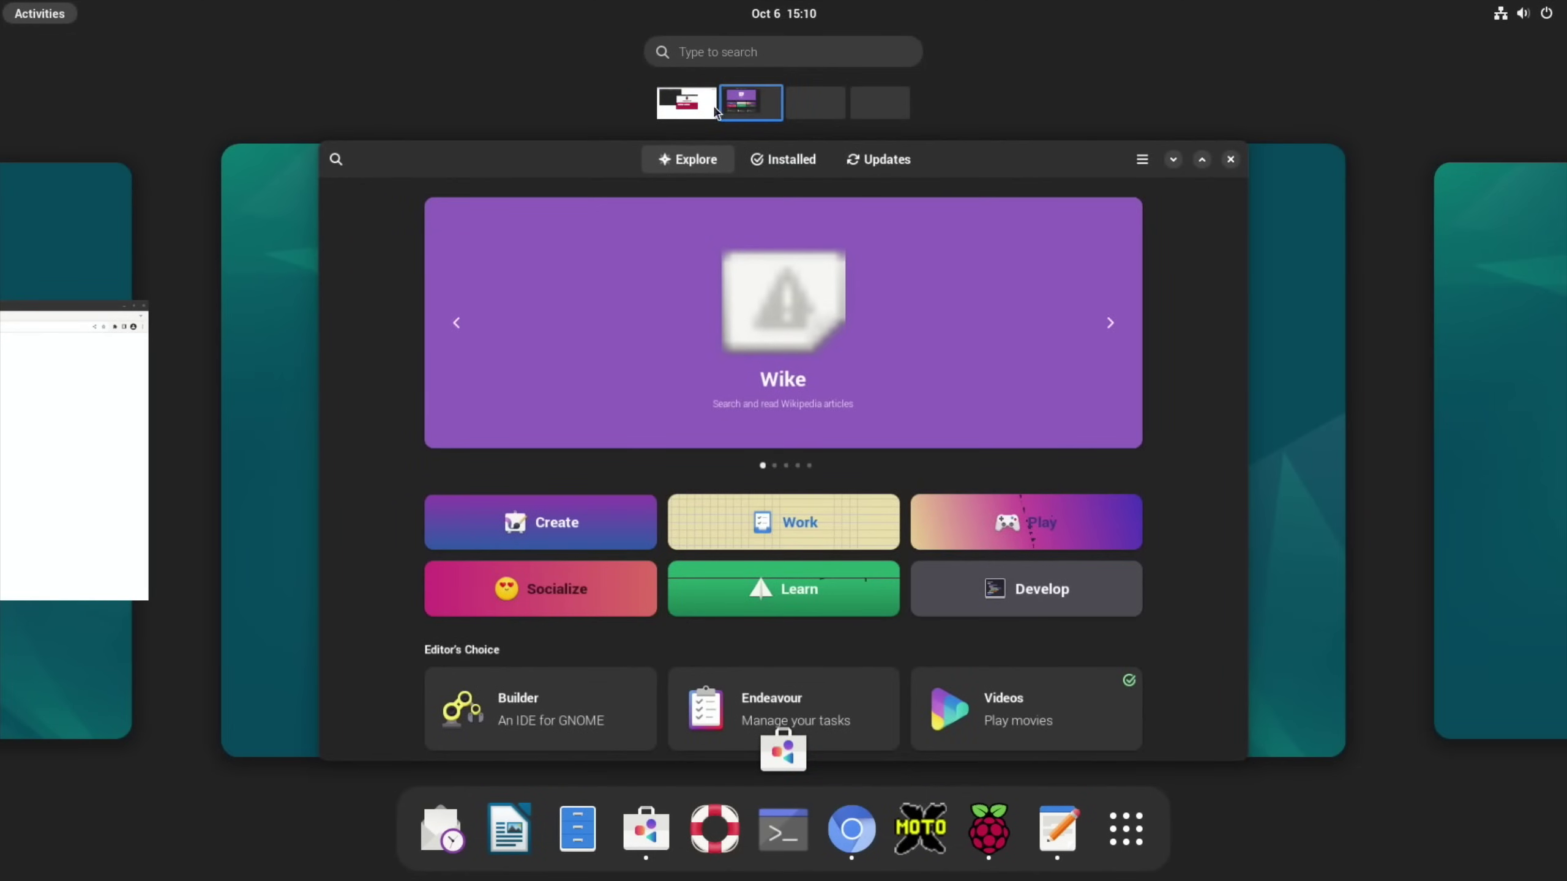
{"action": "left_click", "coordinate": [714, 109]}
{"action": "left_click", "coordinate": [745, 113]}
{"action": "left_click", "coordinate": [707, 117]}
{"action": "left_click", "coordinate": [740, 112]}
{"action": "left_click", "coordinate": [692, 106]}
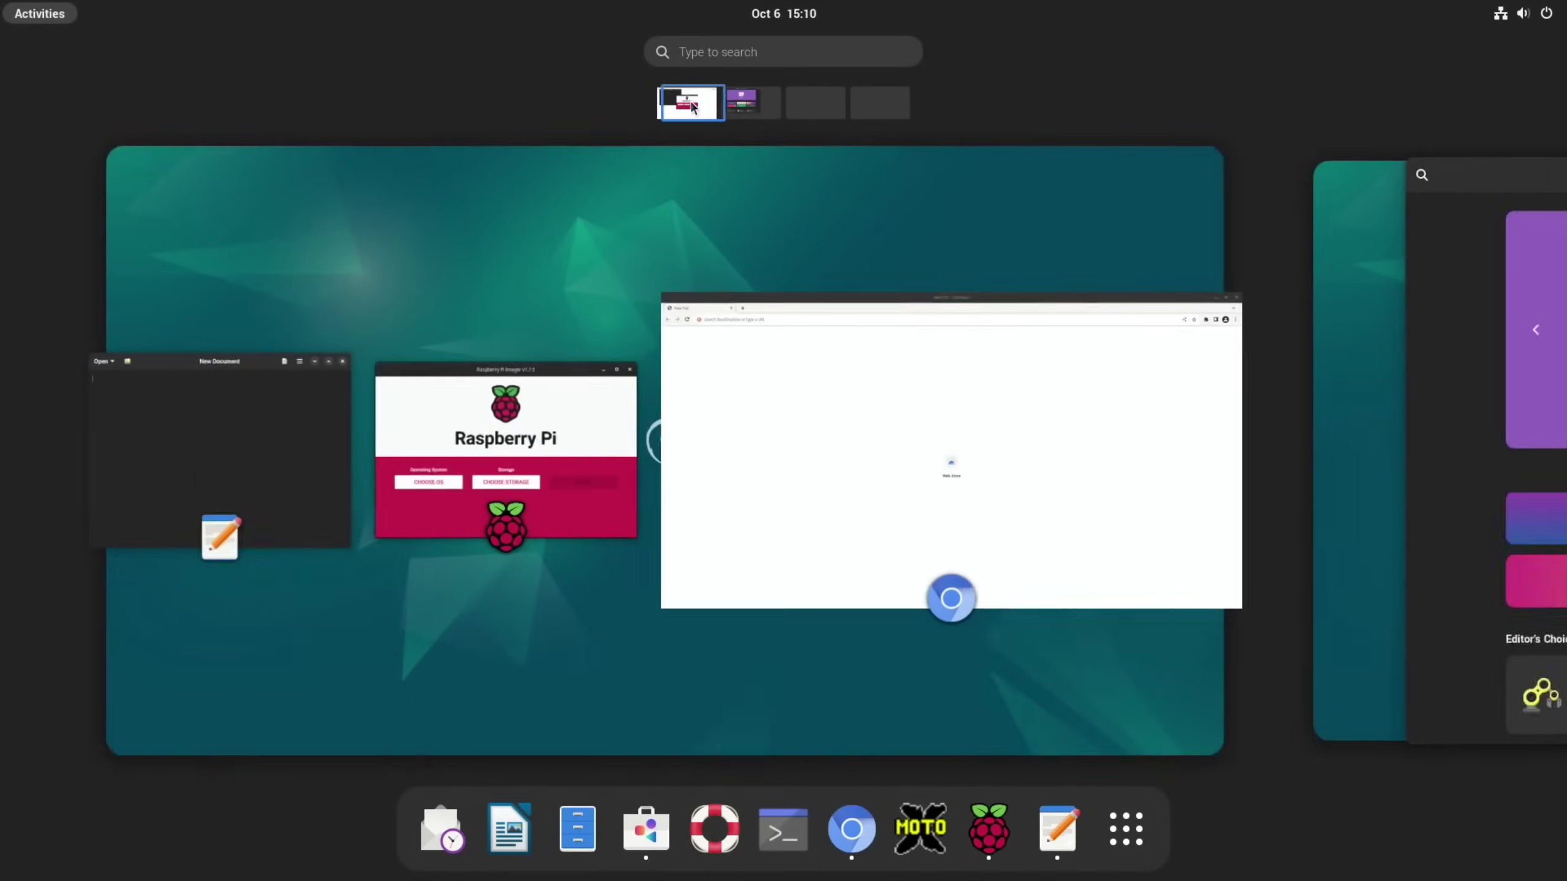
{"action": "left_click", "coordinate": [691, 102]}
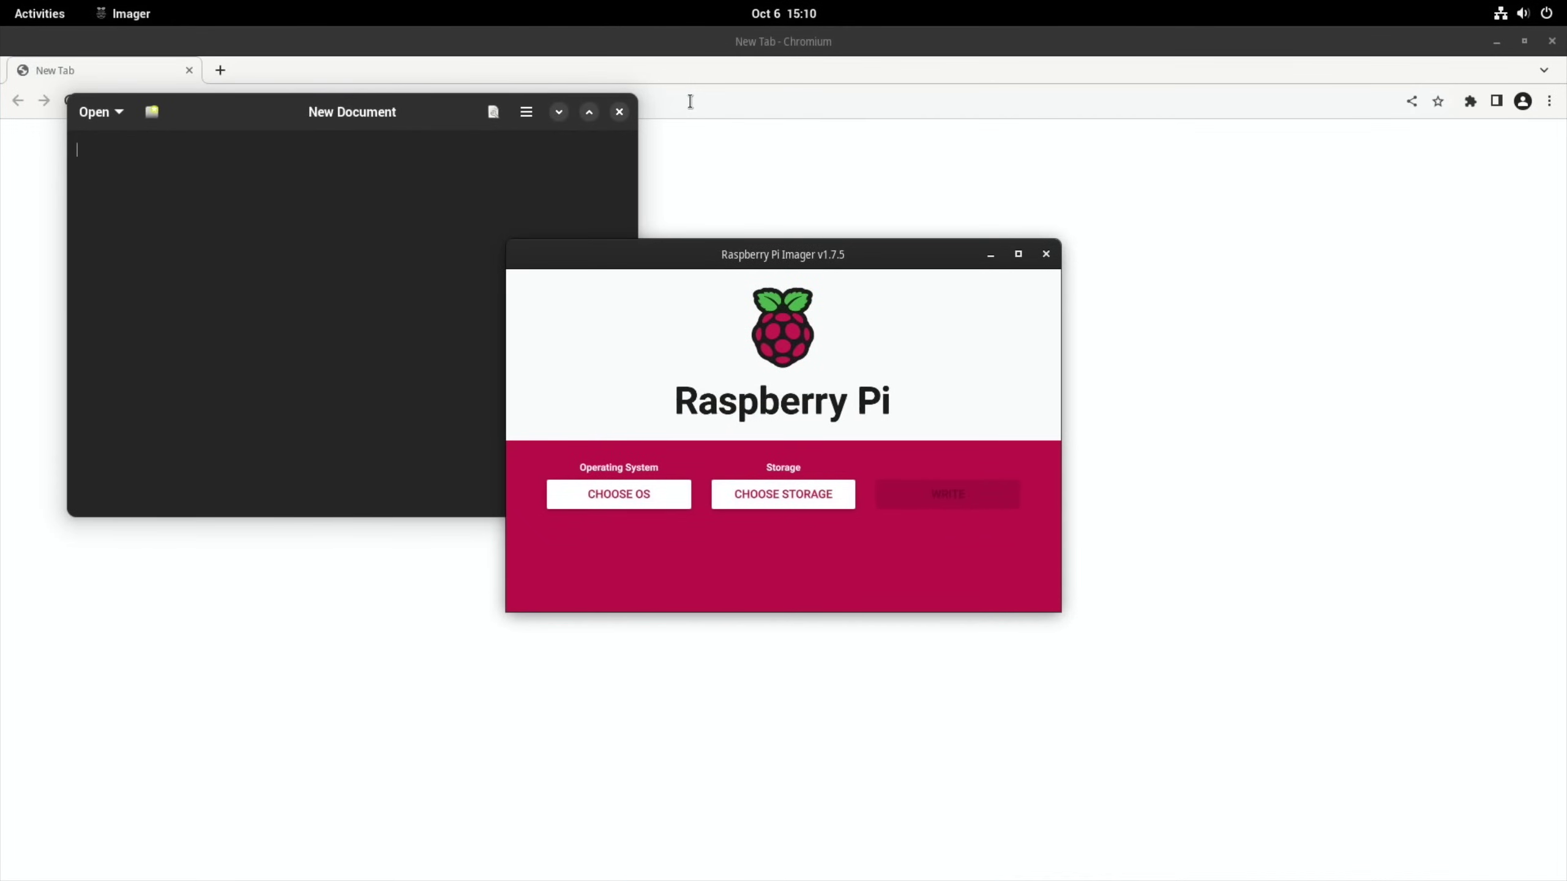
{"action": "key", "text": "super"}
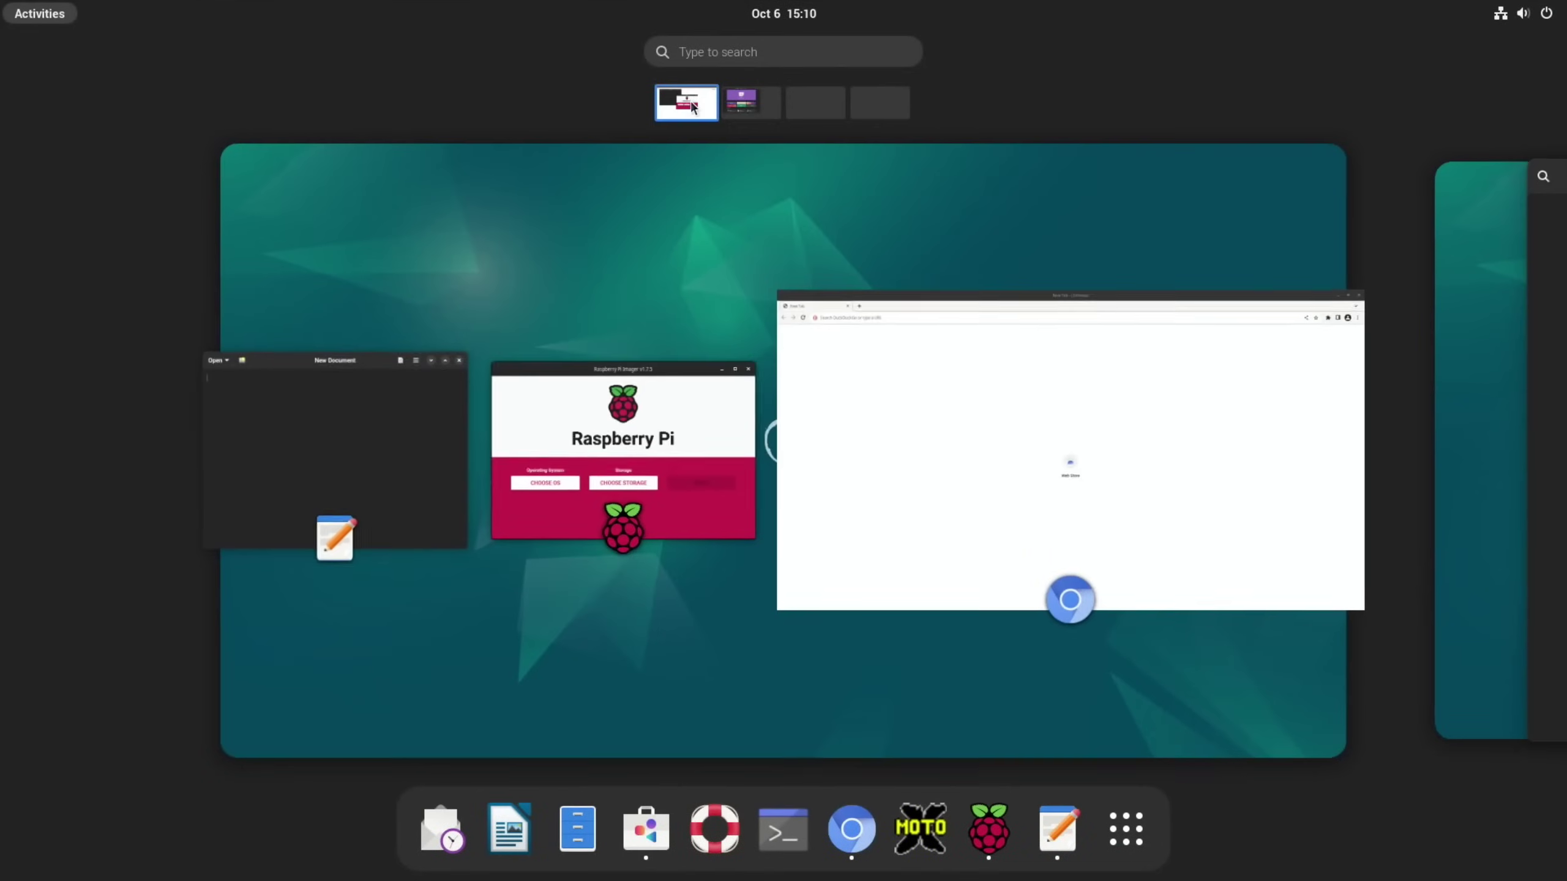
Step: Unmaximize Chromium, search 'youtube' and open youtube.com from the DuckDuckGo results
{"action": "left_click", "coordinate": [975, 333]}
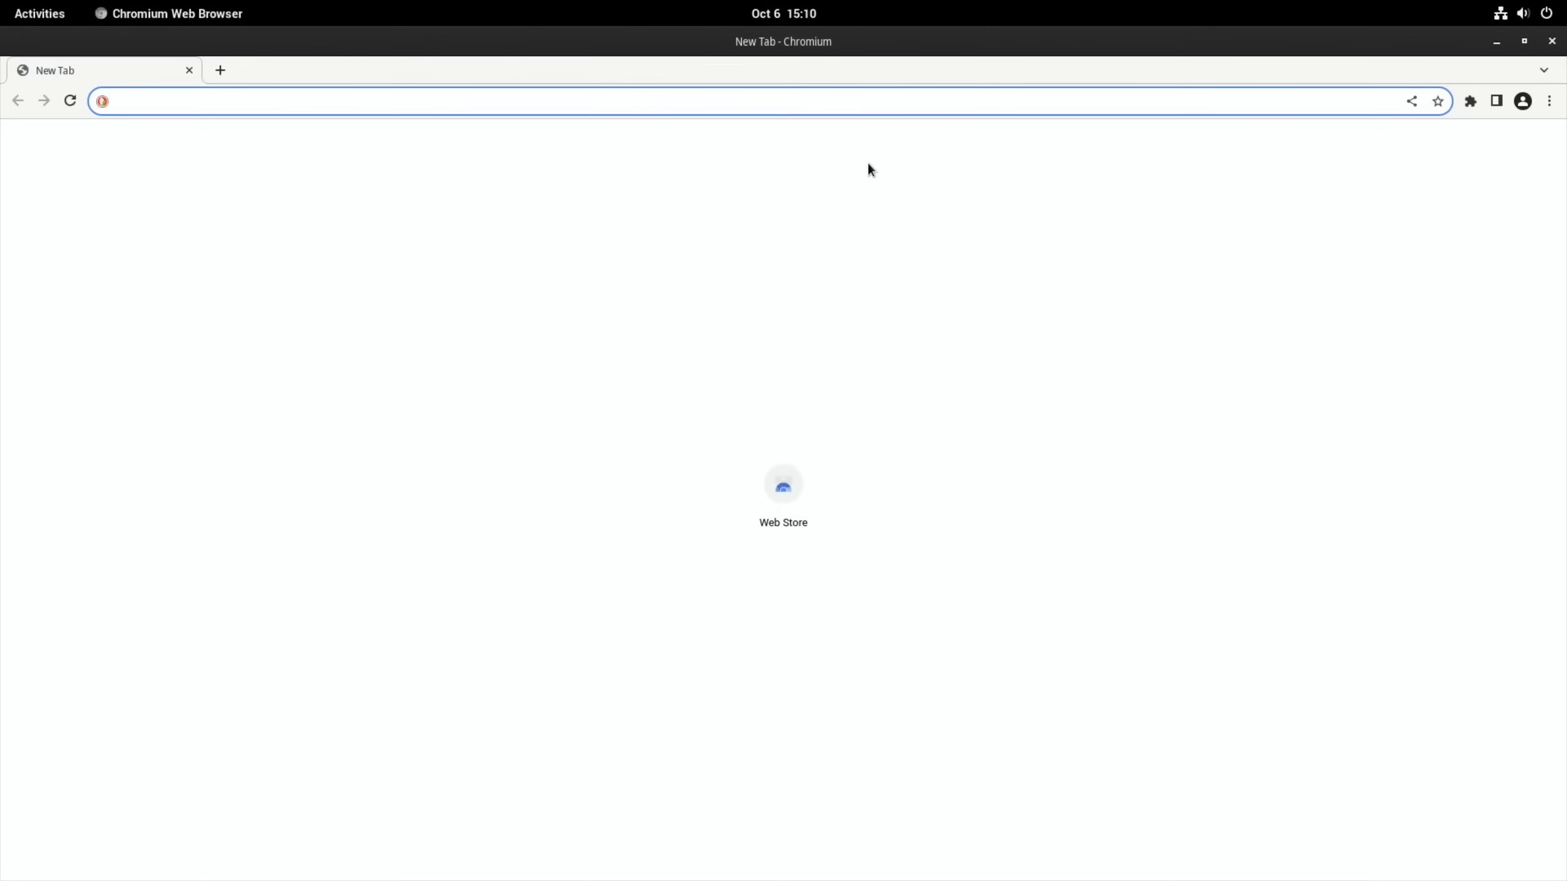
{"action": "left_click_drag", "start_coordinate": [806, 47], "coordinate": [931, 179]}
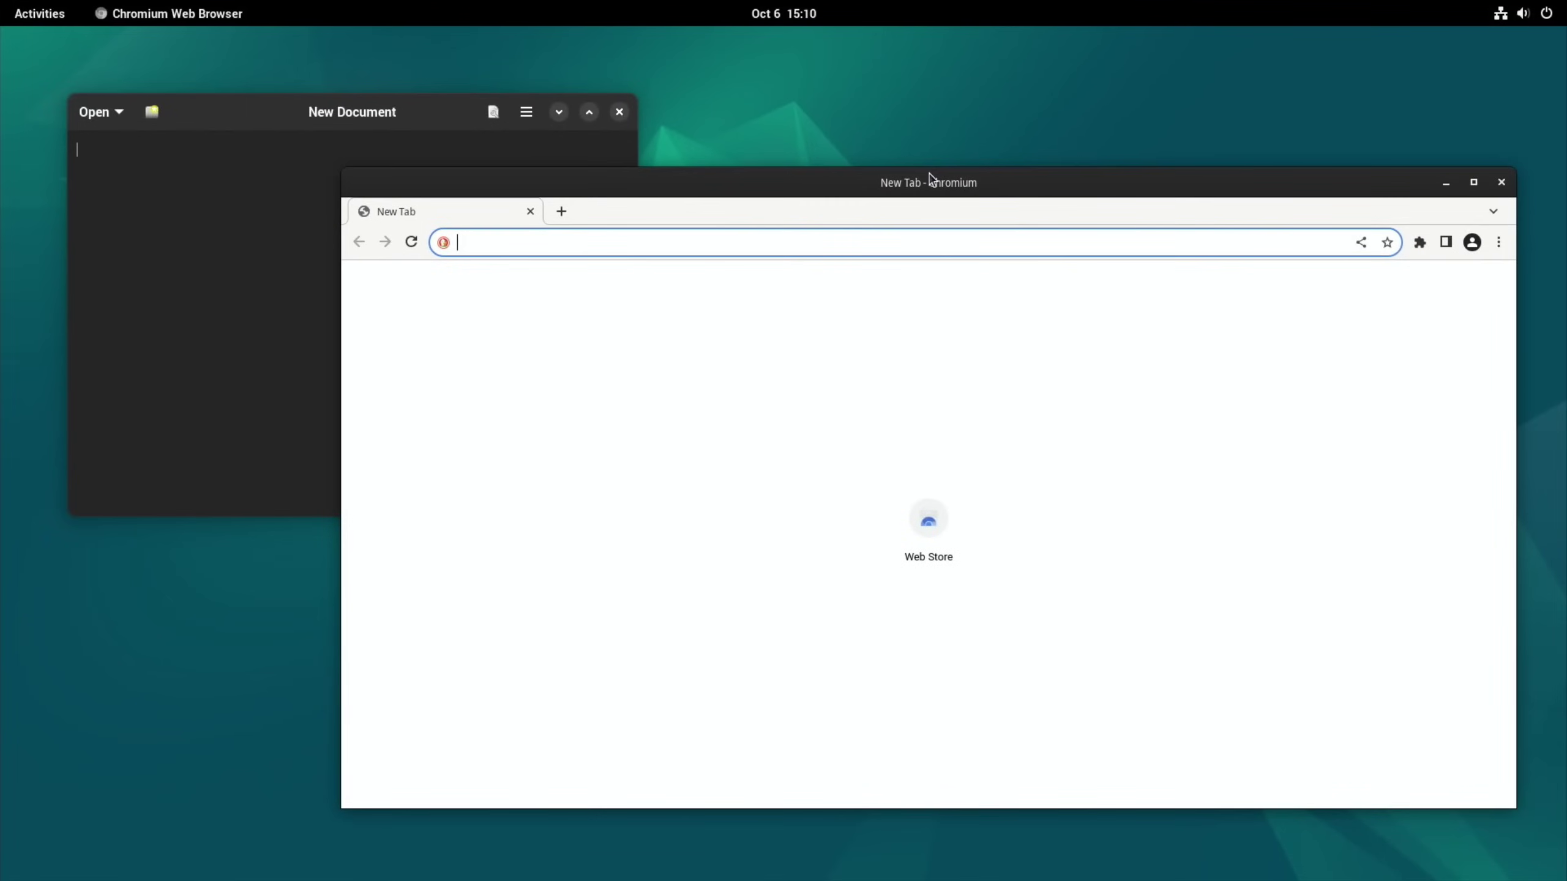
{"action": "type", "text": "y"}
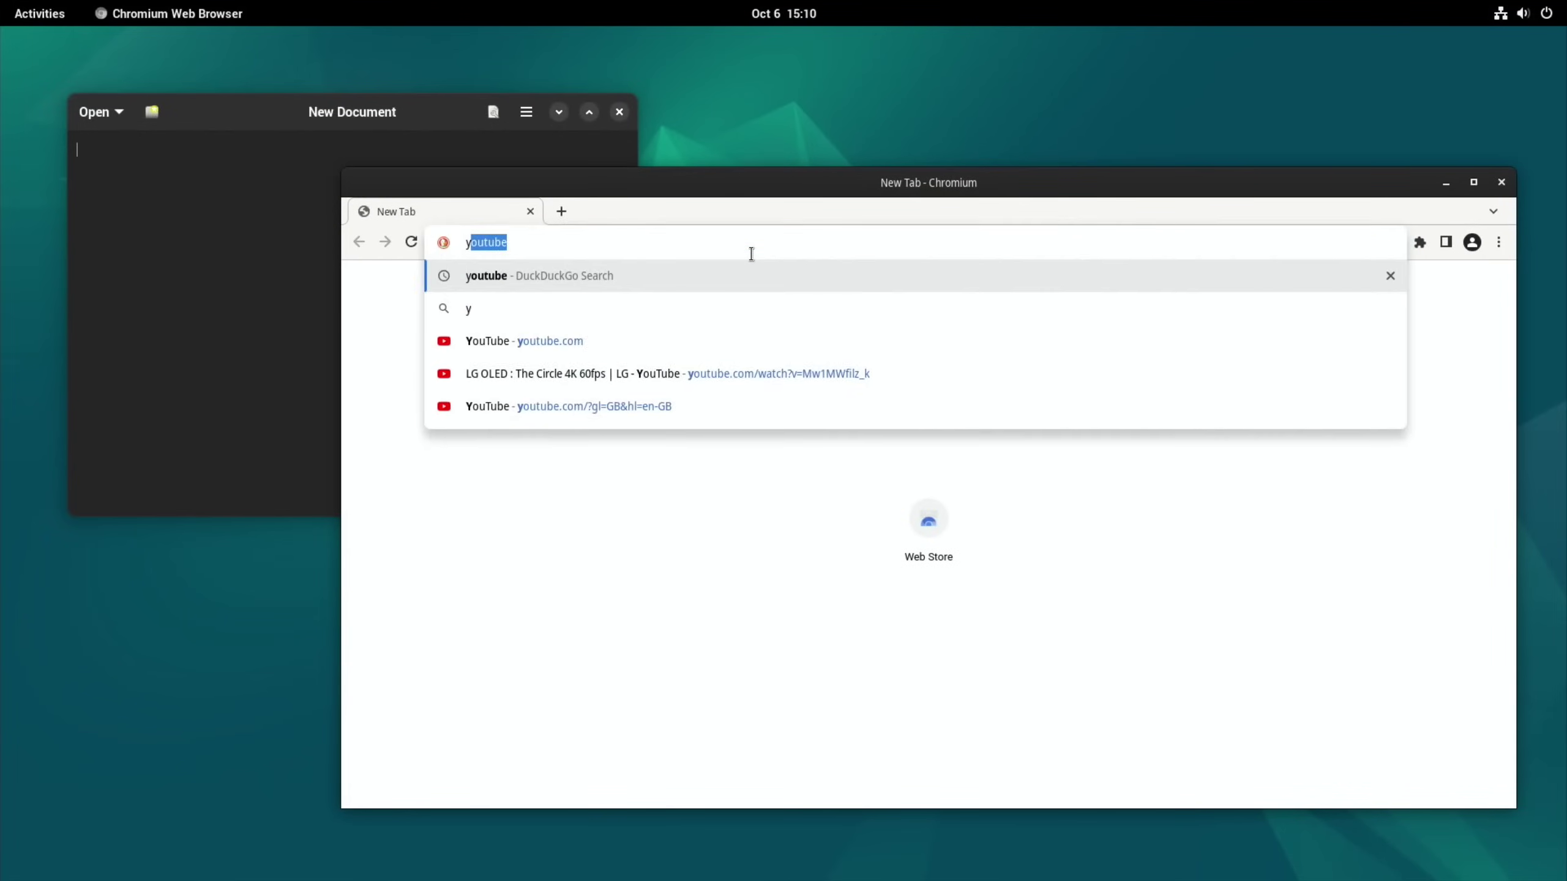
{"action": "type", "text": "outube"}
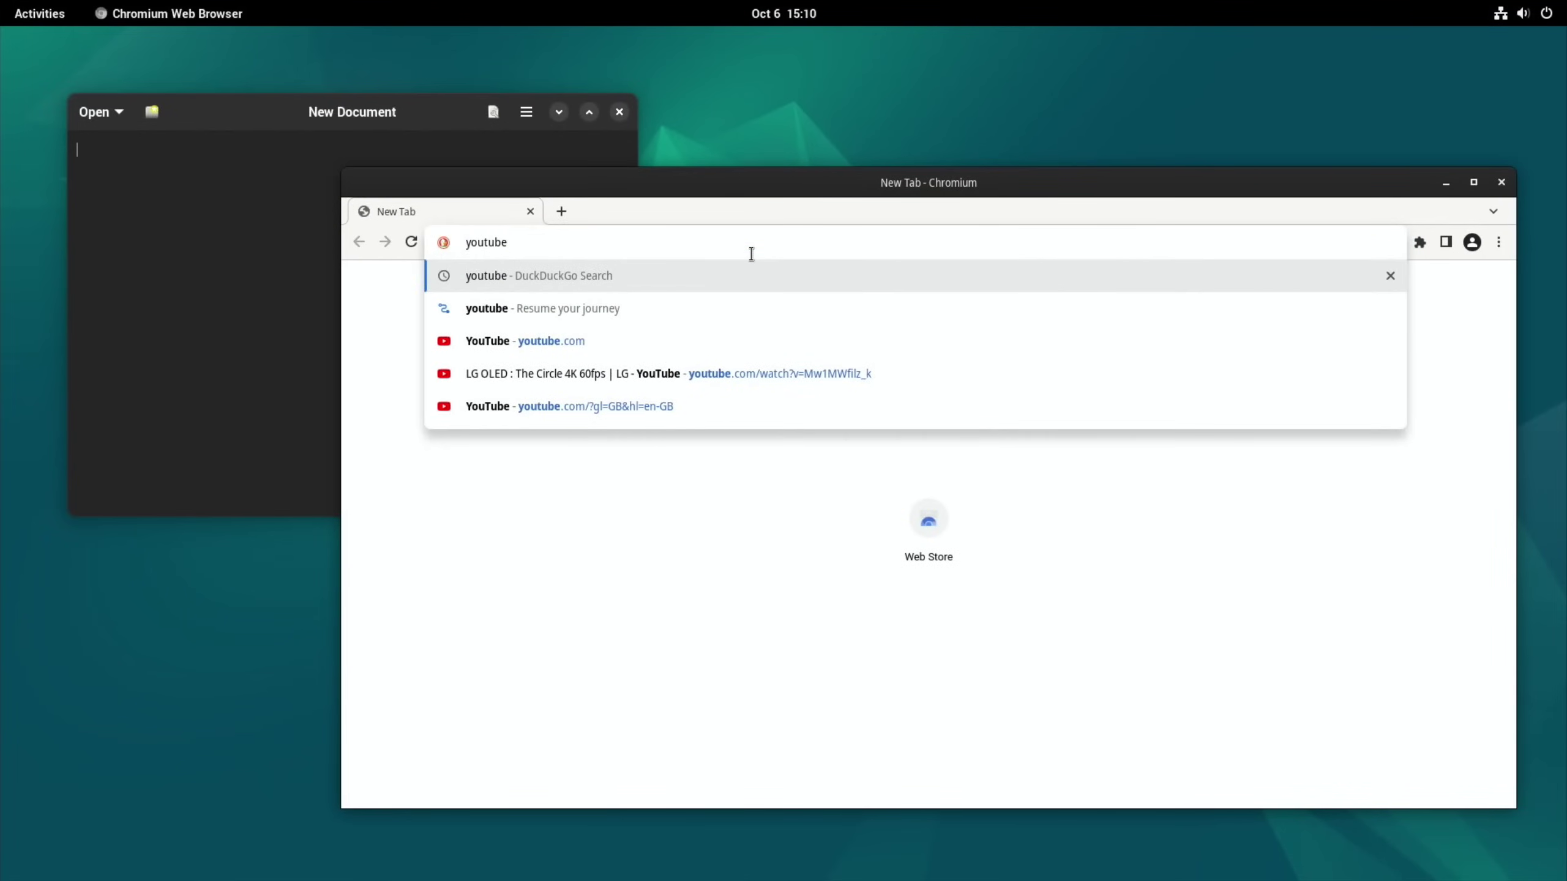
{"action": "key", "text": "Return"}
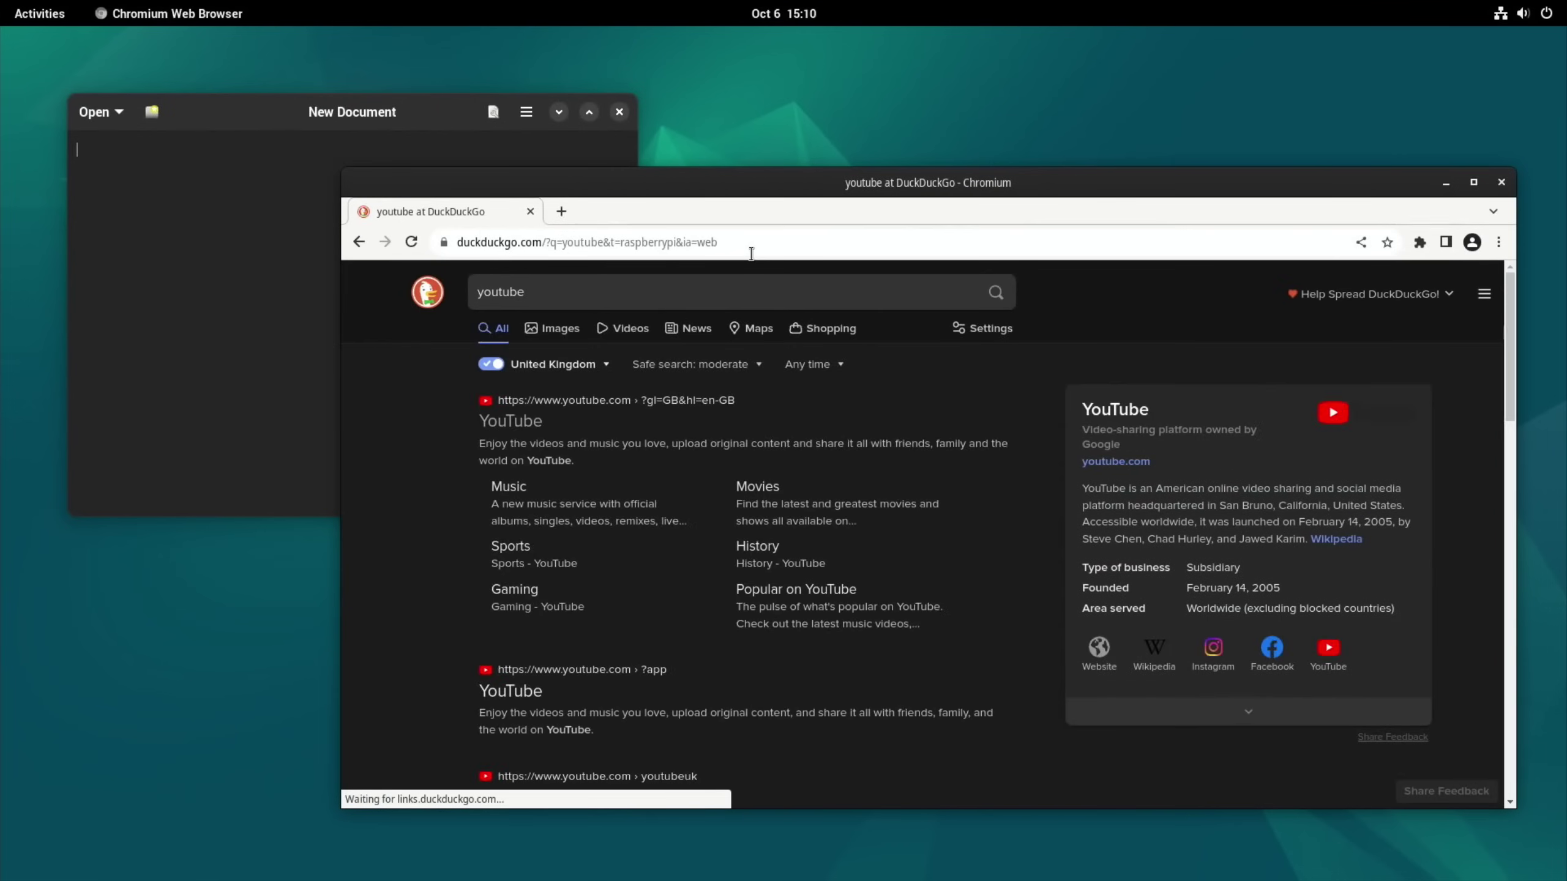
{"action": "left_click", "coordinate": [551, 423]}
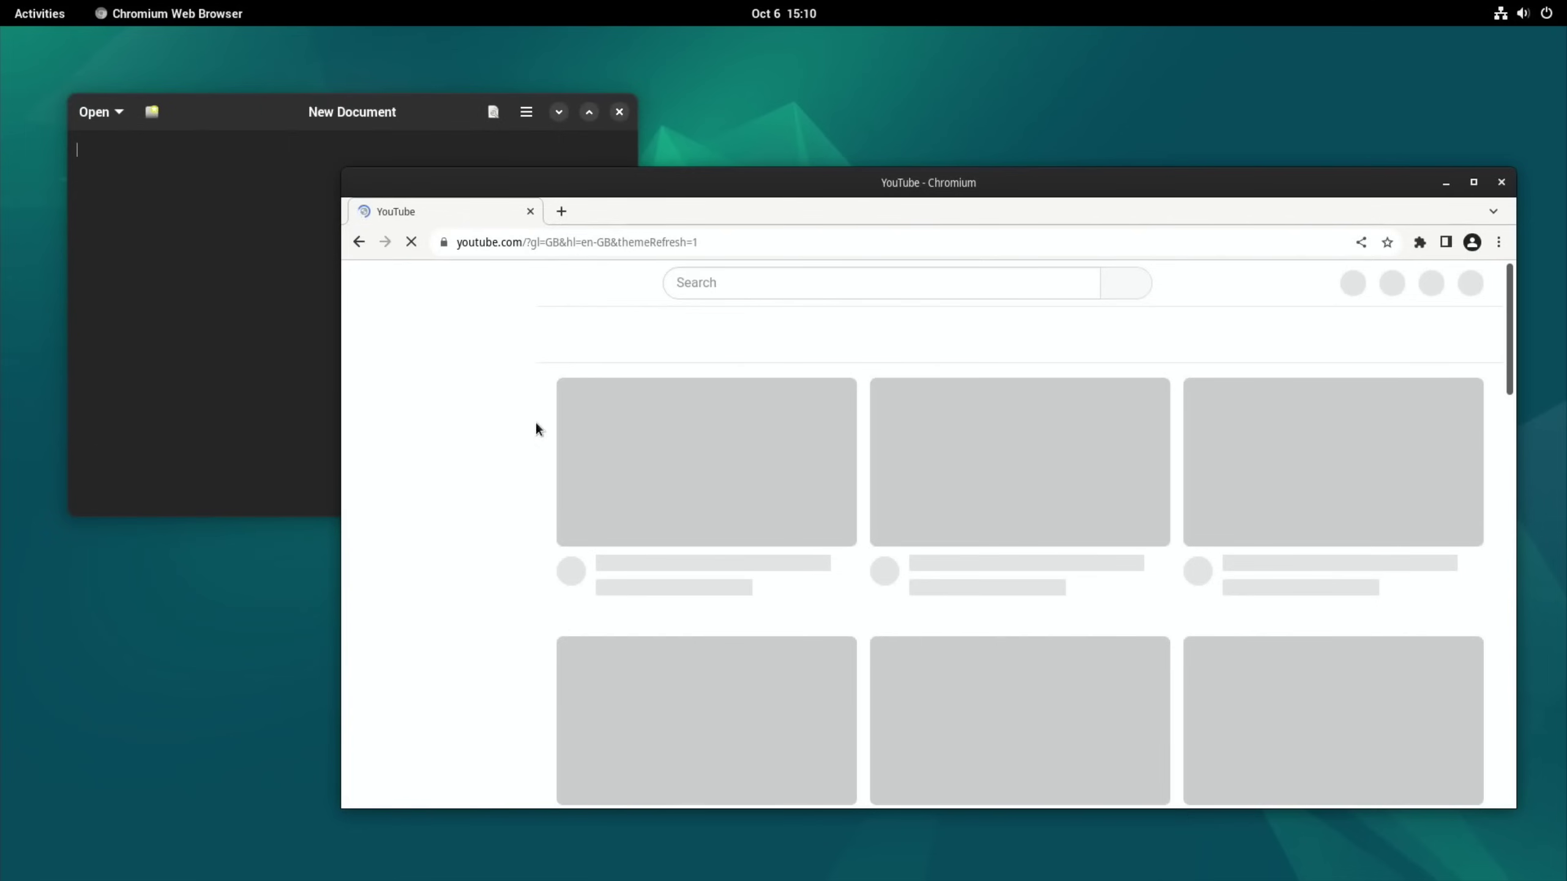
{"action": "left_click", "coordinate": [1521, 18]}
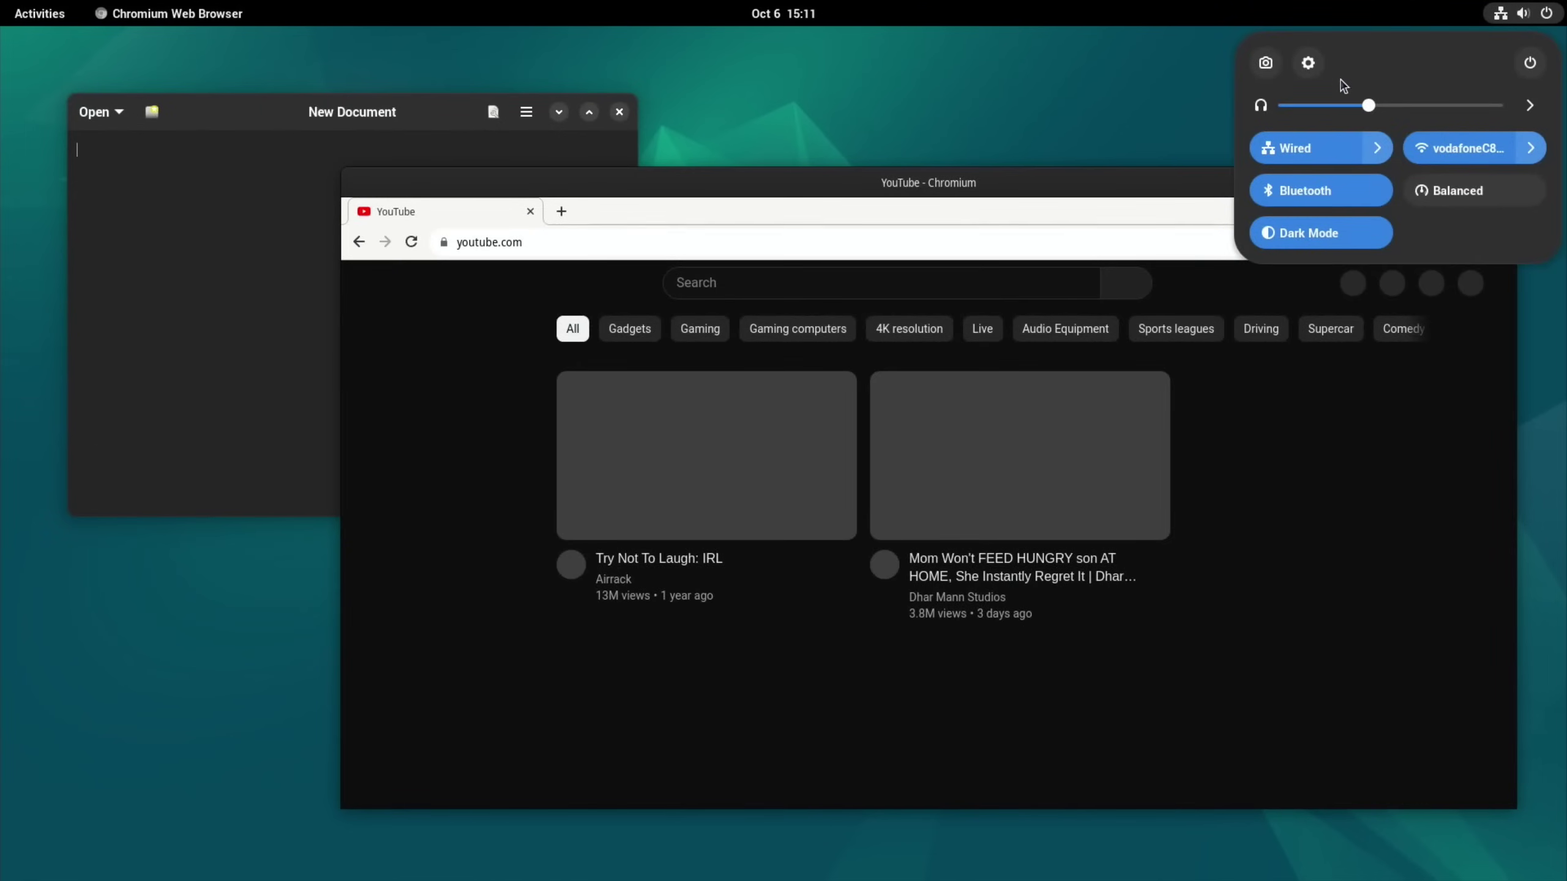
{"action": "left_click", "coordinate": [1321, 63]}
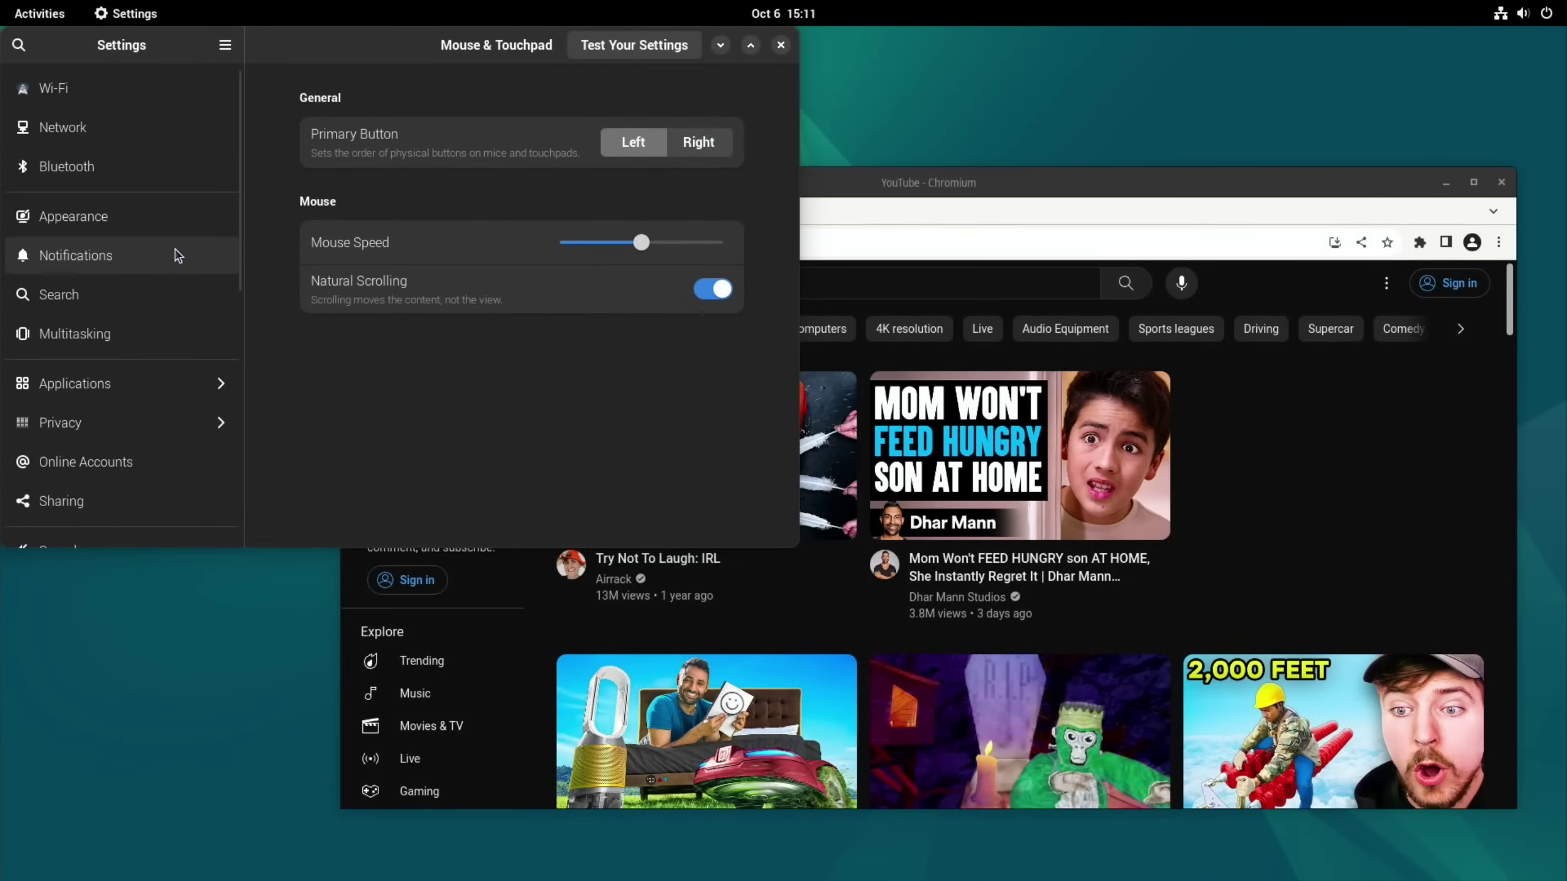
{"action": "scroll", "coordinate": [177, 255], "scroll_direction": "up", "scroll_amount": 10}
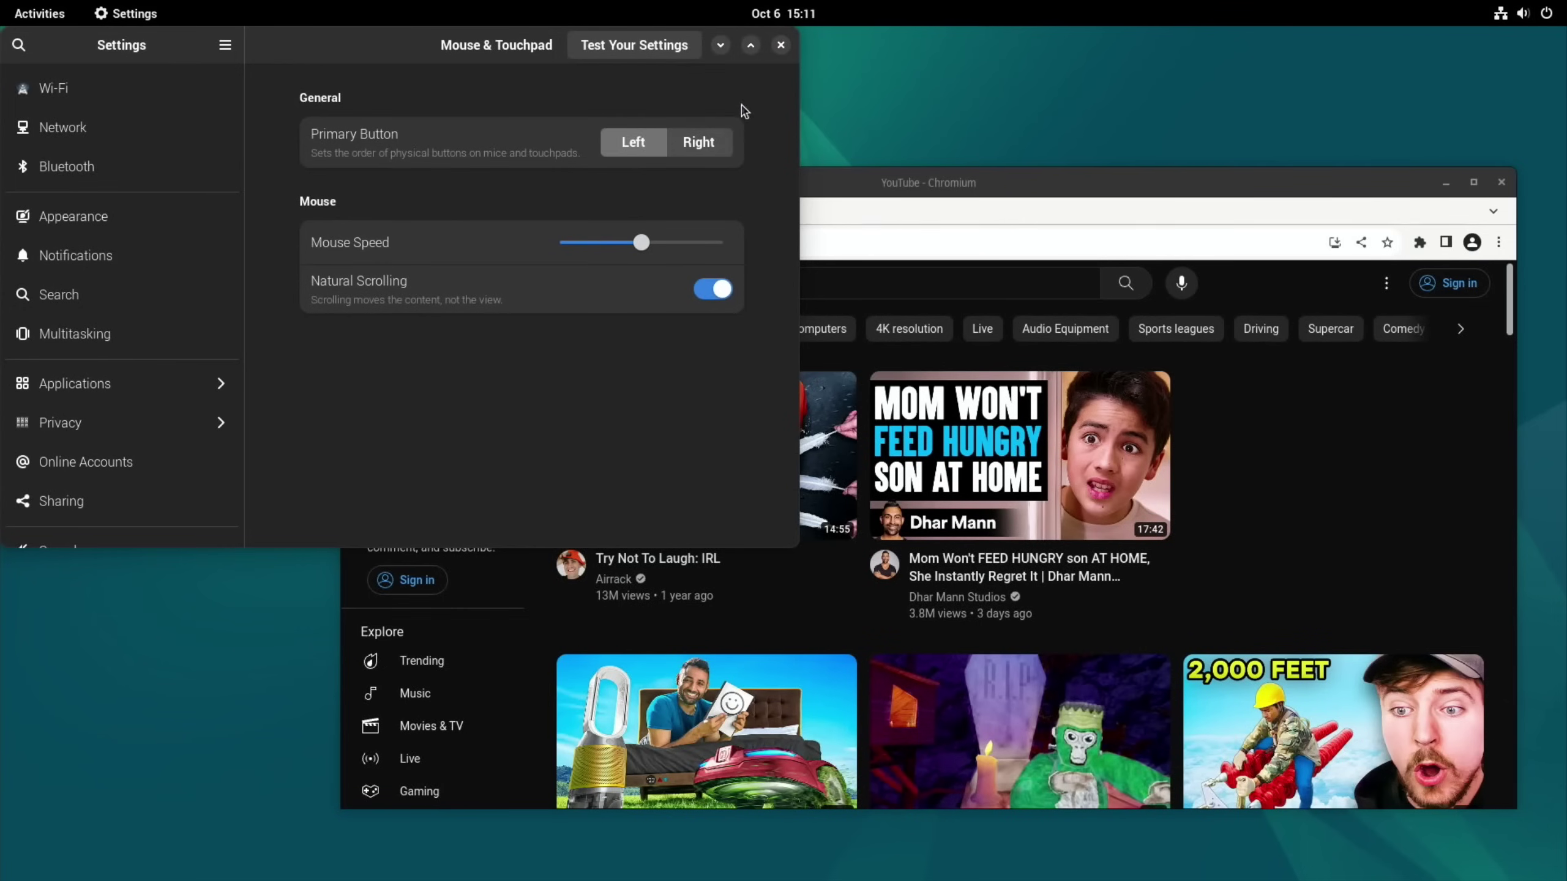
{"action": "left_click", "coordinate": [780, 46]}
Step: Search YouTube for '4k hdr leepspvideo'
{"action": "scroll", "coordinate": [851, 497], "scroll_direction": "down", "scroll_amount": 5}
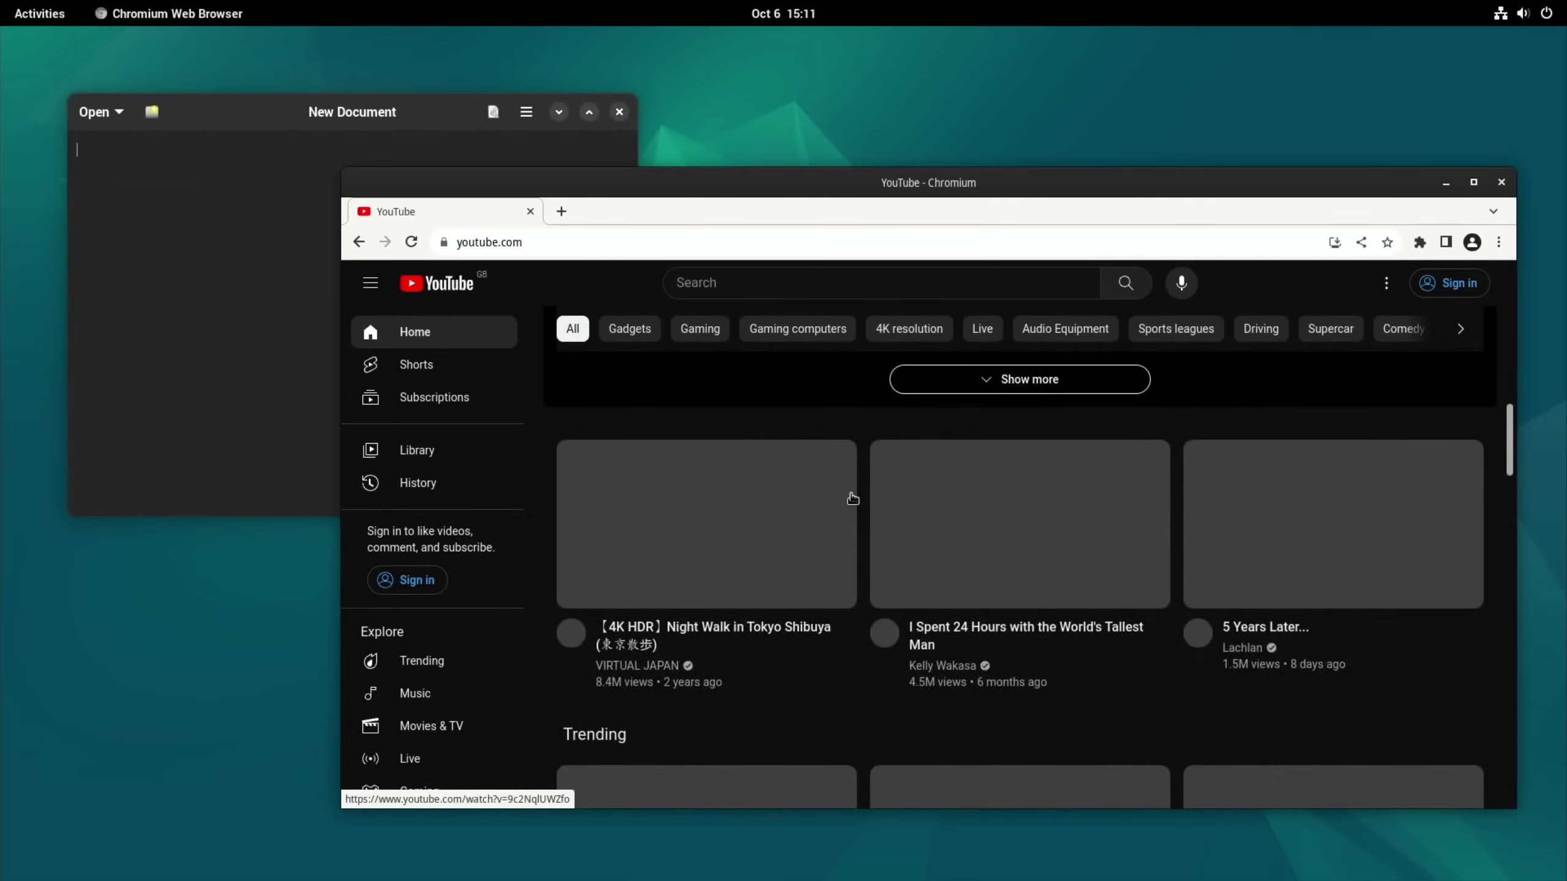
{"action": "scroll", "coordinate": [851, 498], "scroll_direction": "up", "scroll_amount": 8}
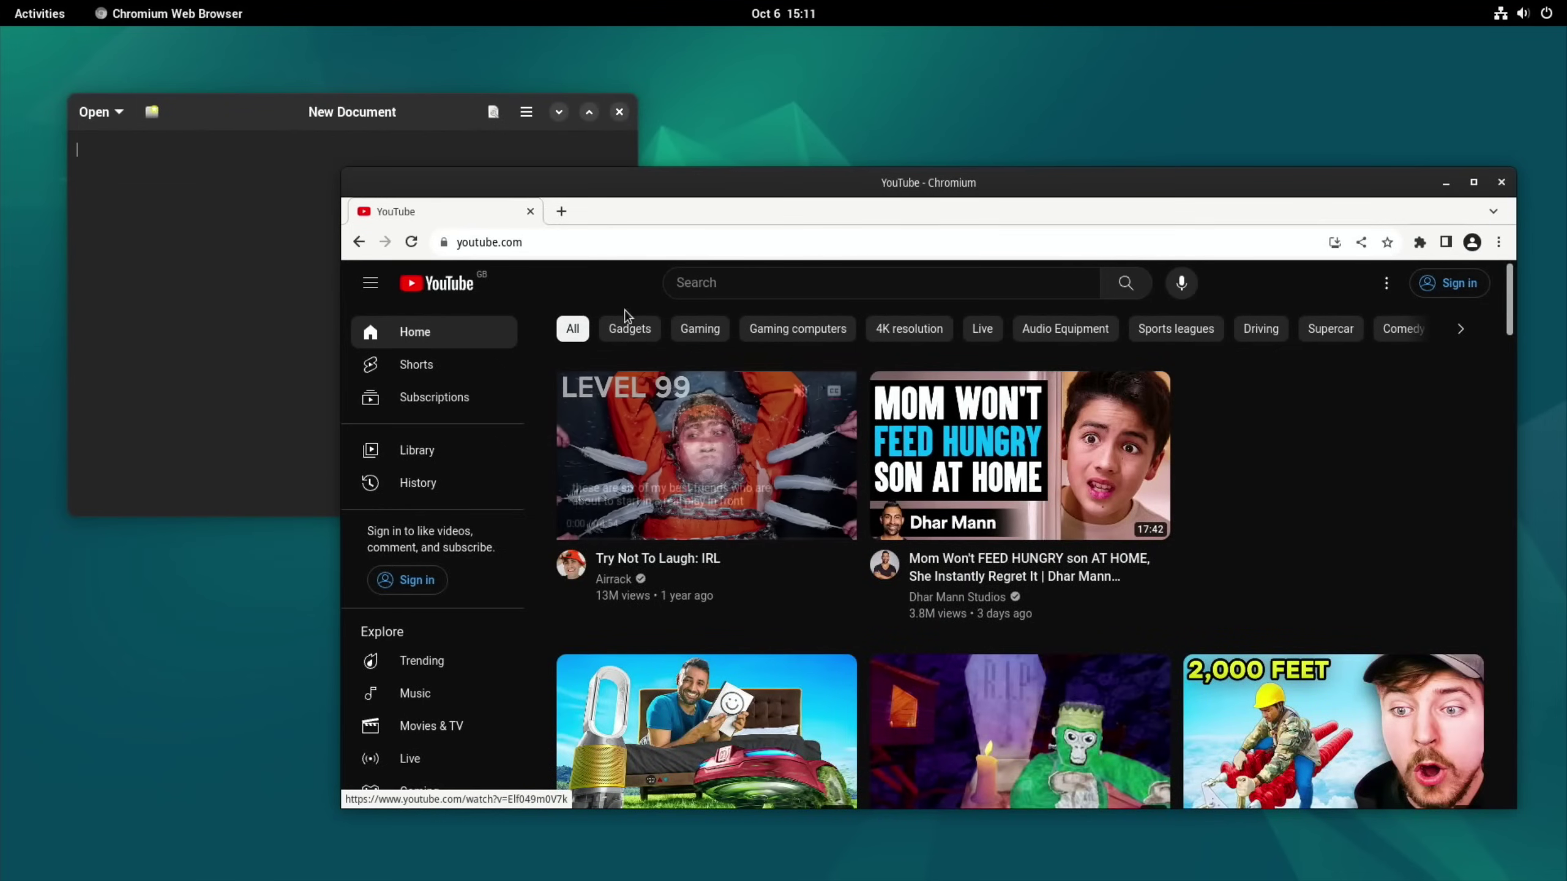
{"action": "left_click", "coordinate": [694, 283]}
{"action": "type", "text": "4"}
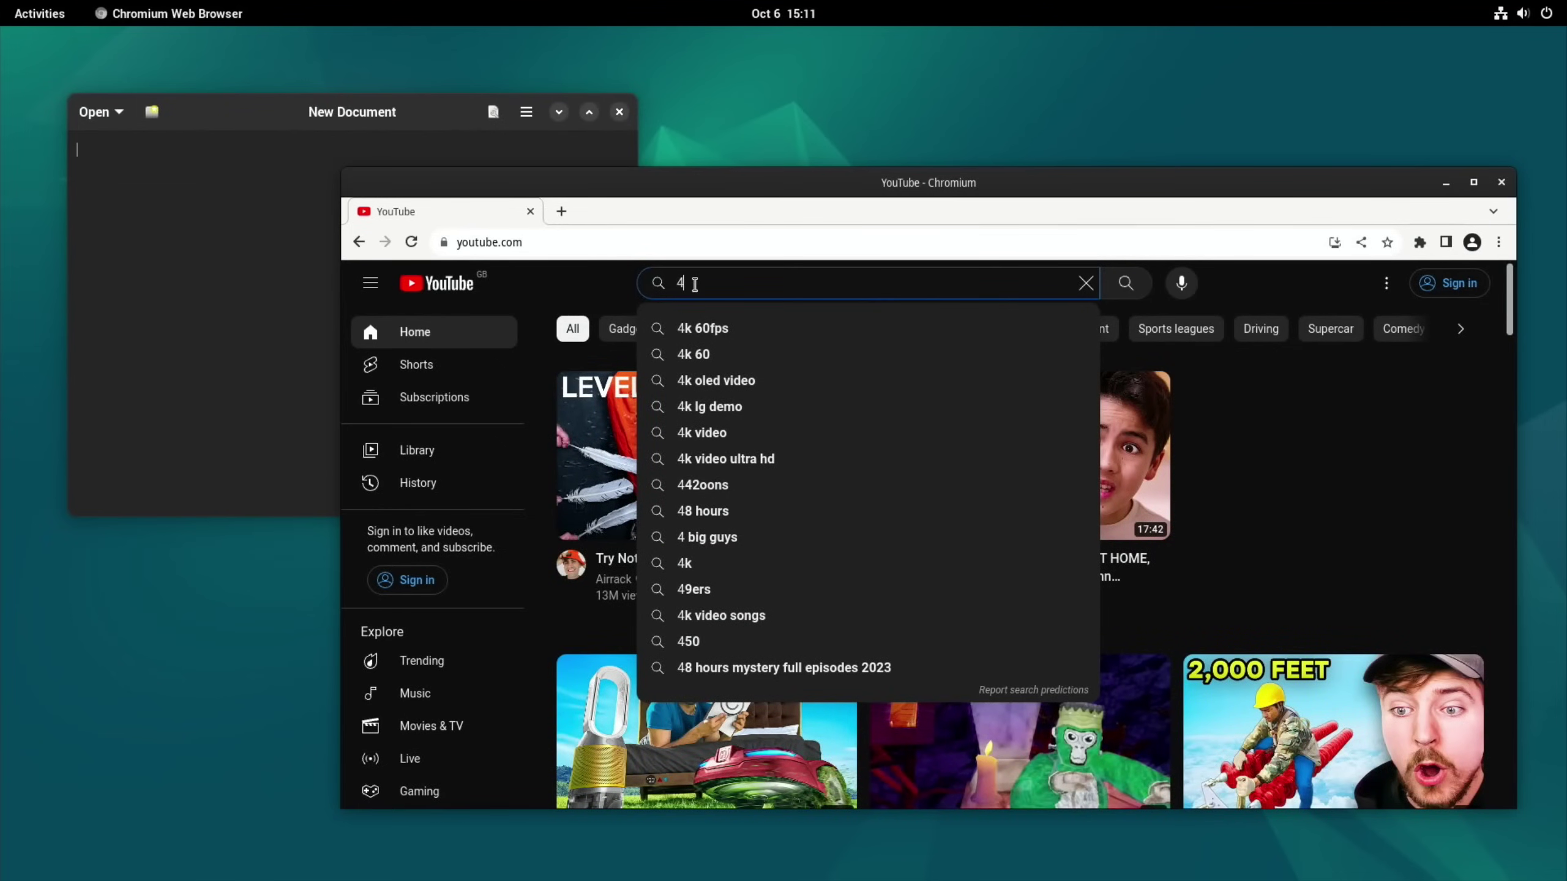
{"action": "type", "text": "k hdr leepspvideo"}
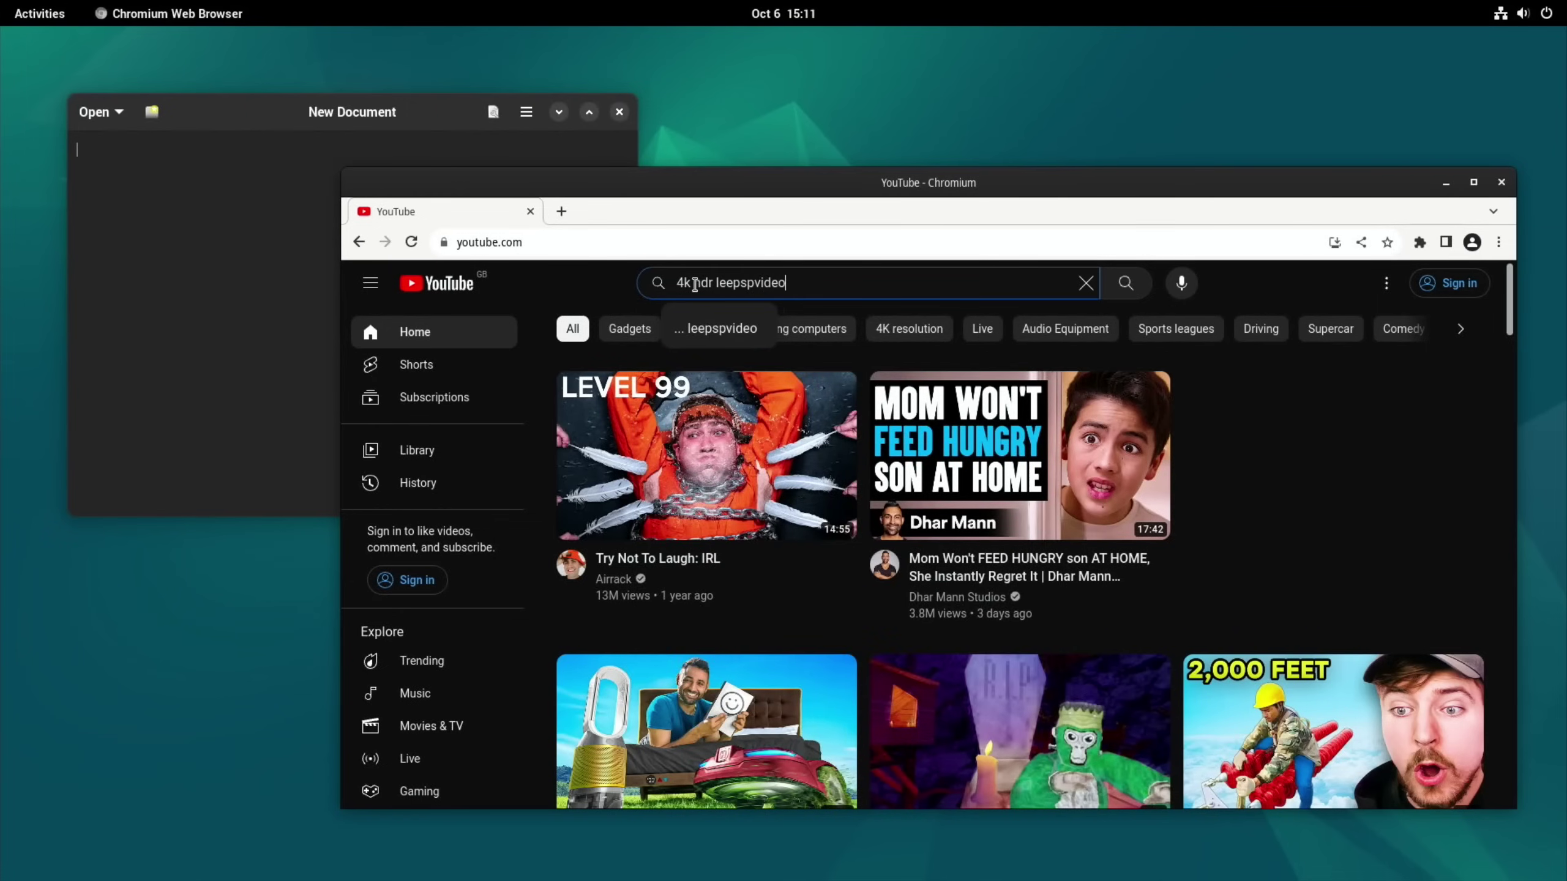
{"action": "key", "text": "Return"}
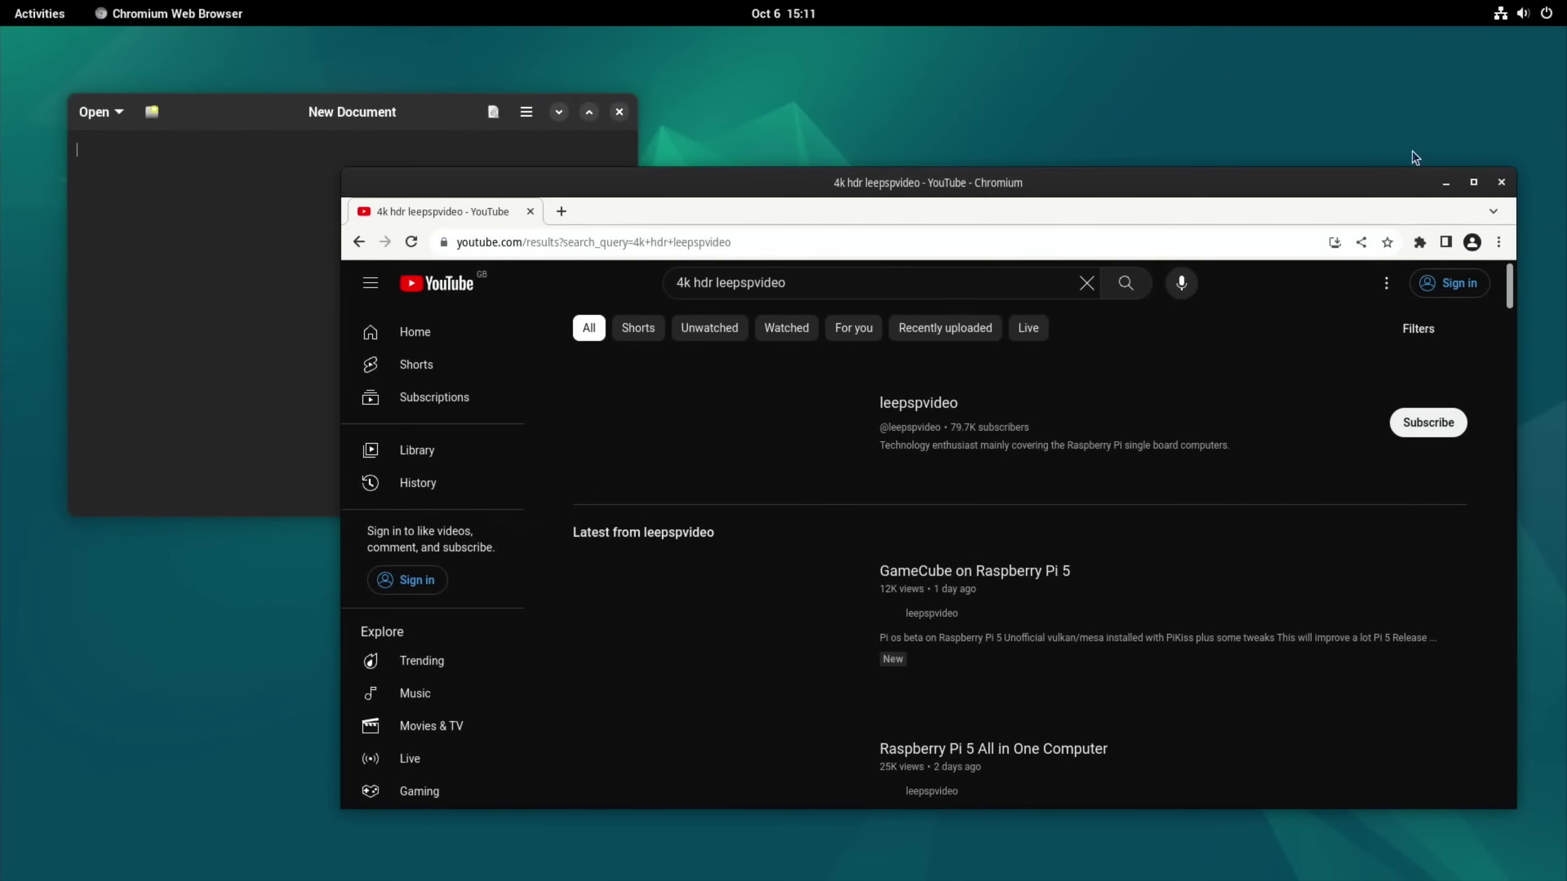
Step: Maximize Chromium, play the 4K UHD HDR demo clip, then leave full-screen and pause it
{"action": "left_click", "coordinate": [1473, 182]}
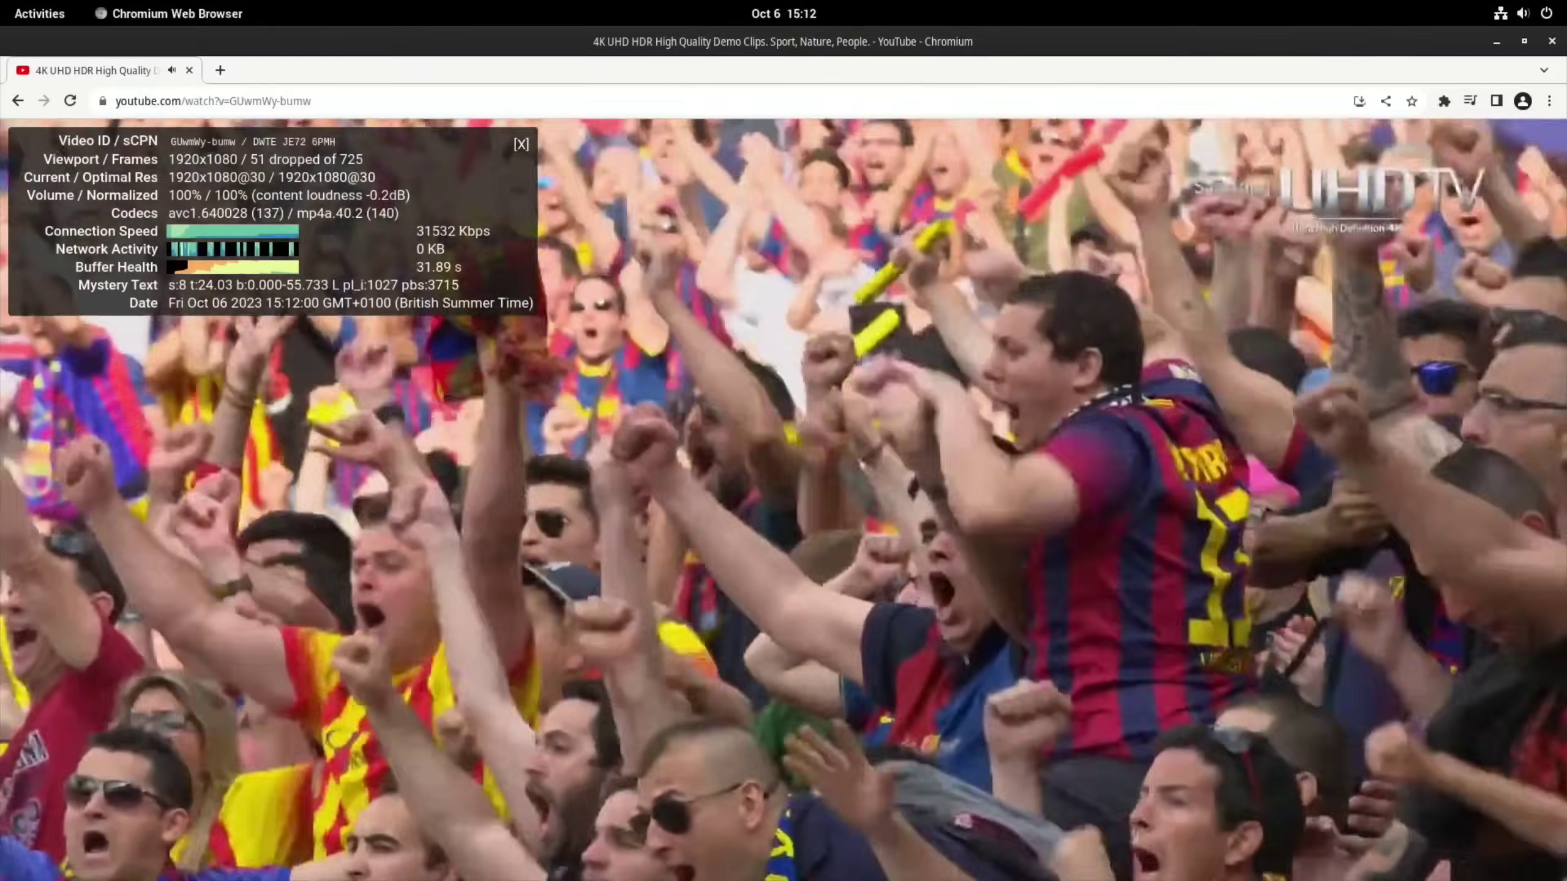
{"action": "key", "text": "Escape"}
{"action": "key", "text": "space"}
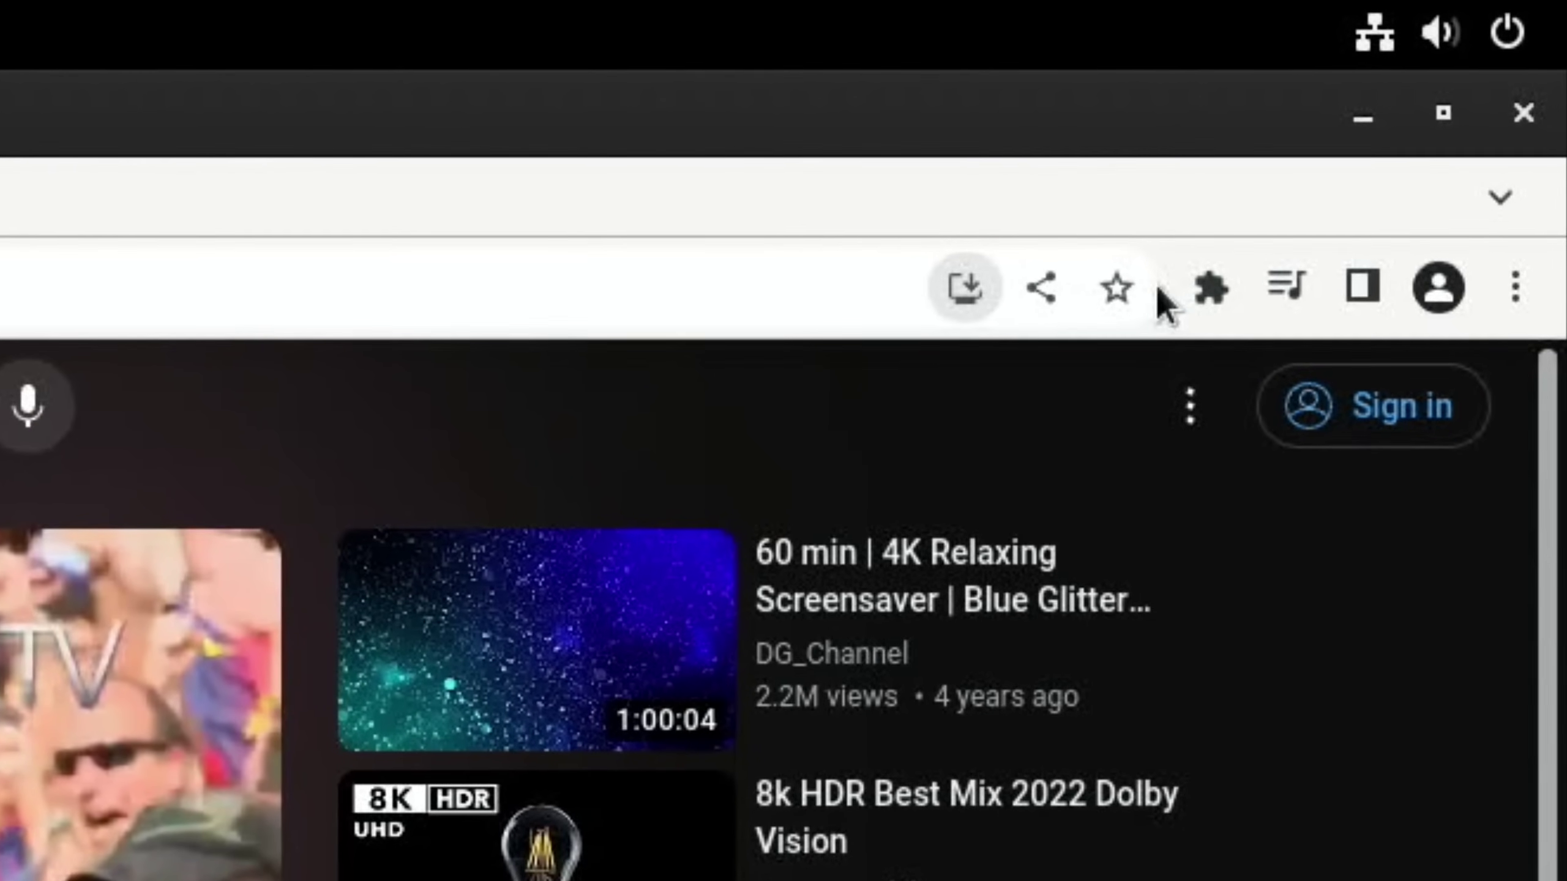
Step: Check h264ify's options, enabled with 60fps blocked, then resume the 4K demo video
{"action": "left_click", "coordinate": [1444, 102]}
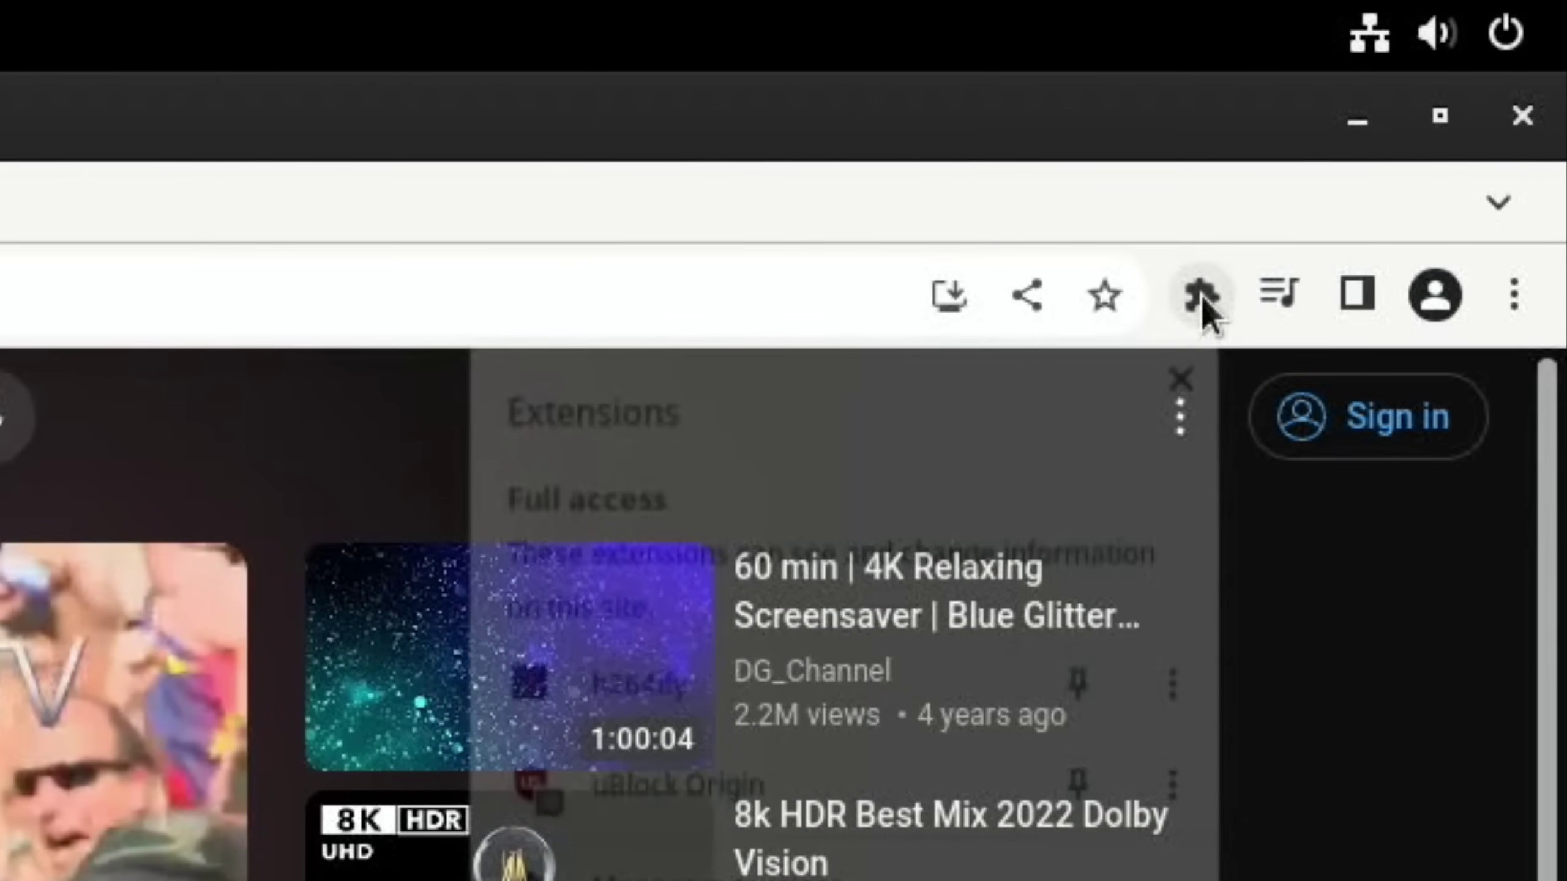
{"action": "left_click", "coordinate": [654, 685]}
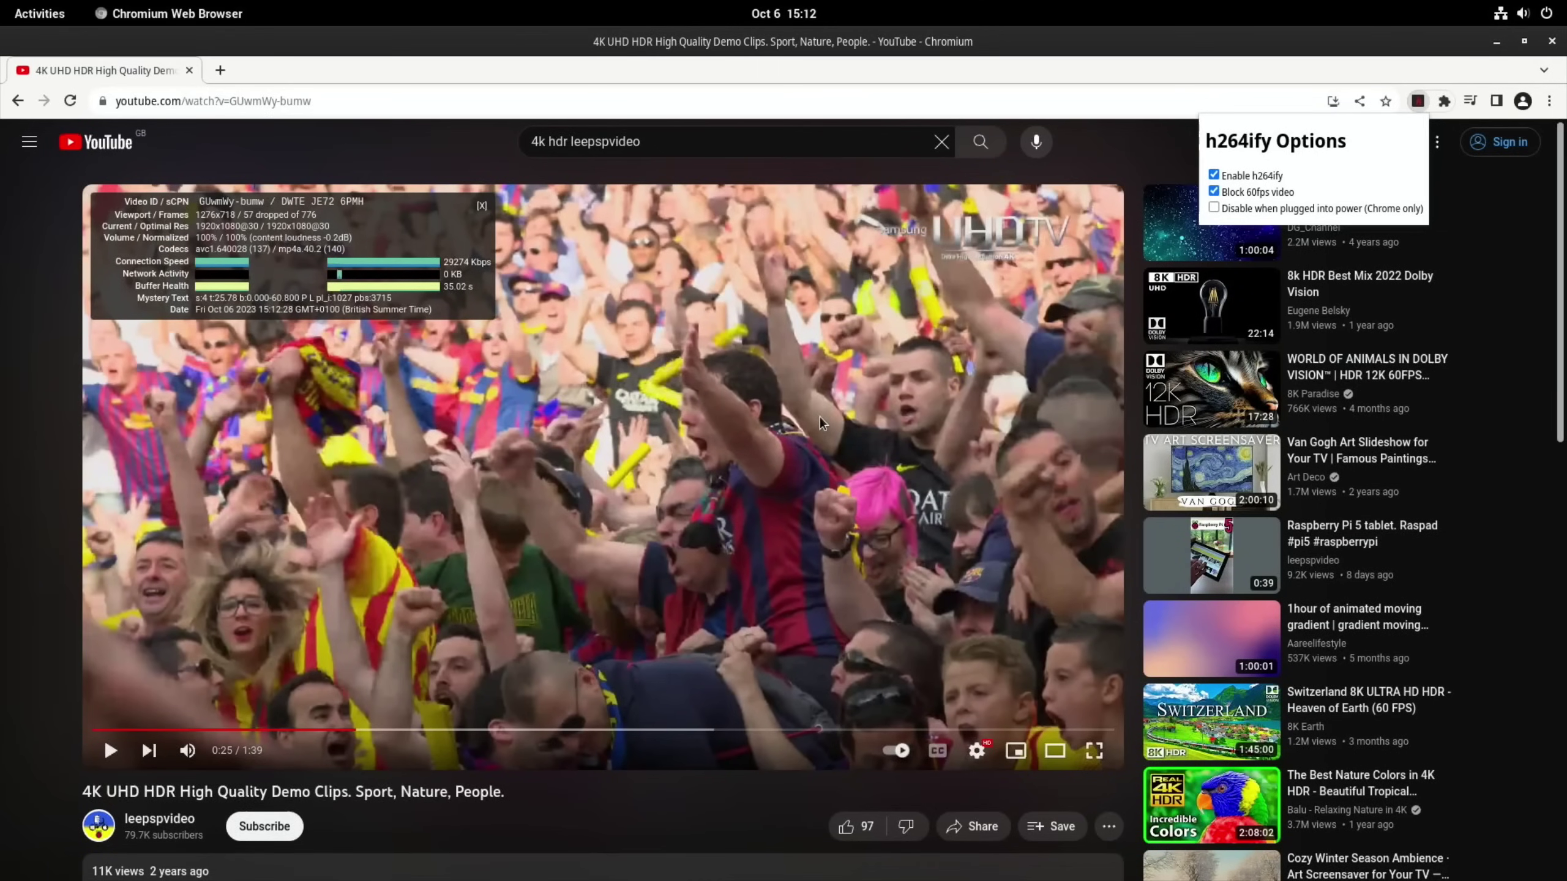
{"action": "left_click", "coordinate": [820, 423]}
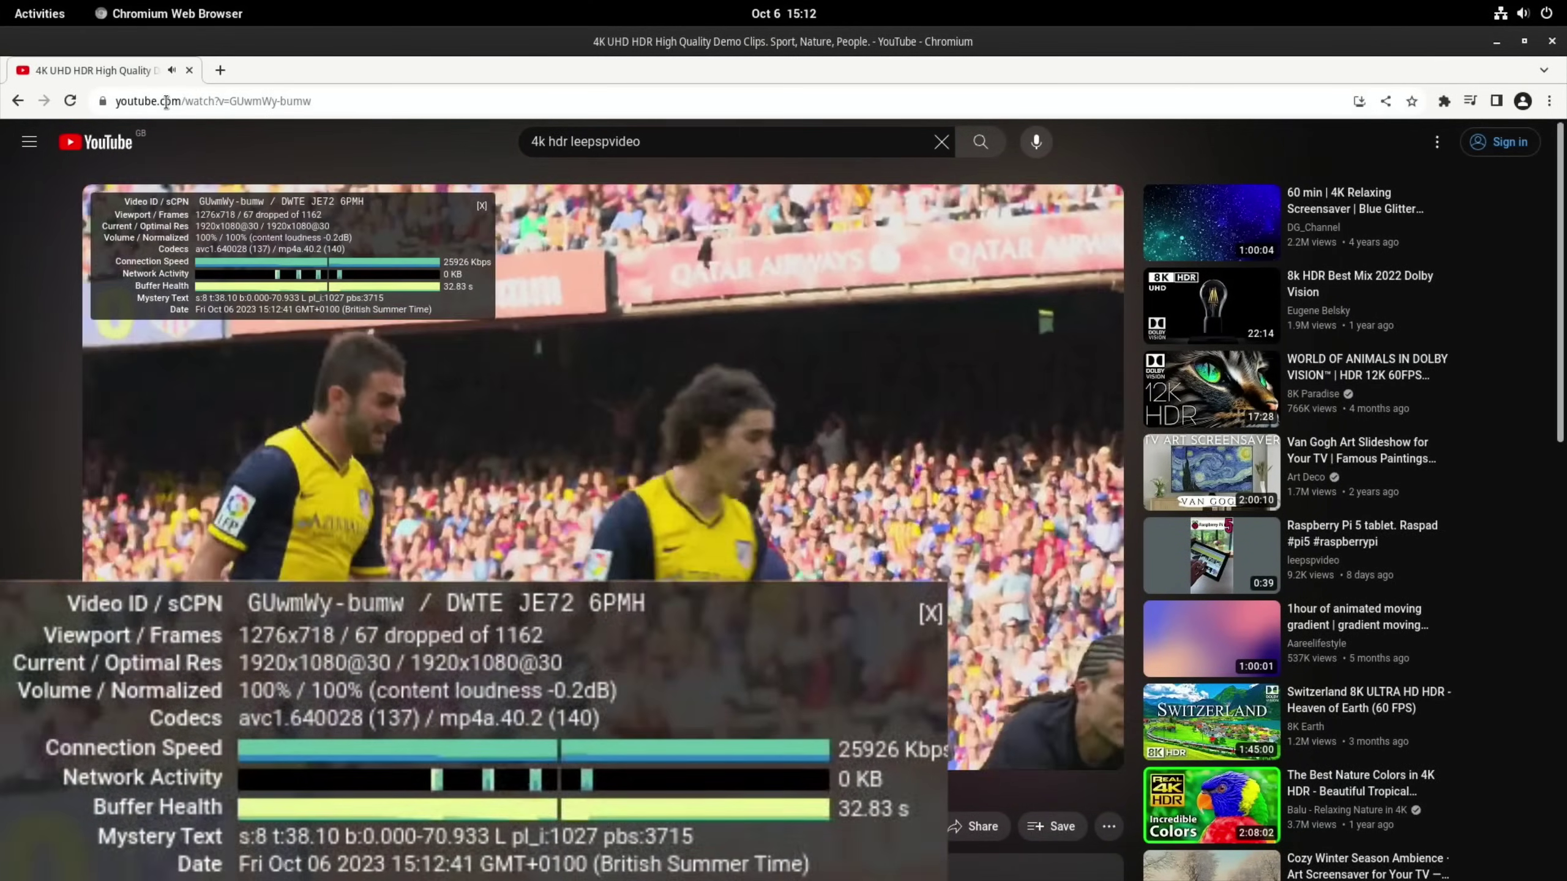
Step: Search the web for 'bbc sport' from Chromium's address bar
{"action": "left_click", "coordinate": [199, 99]}
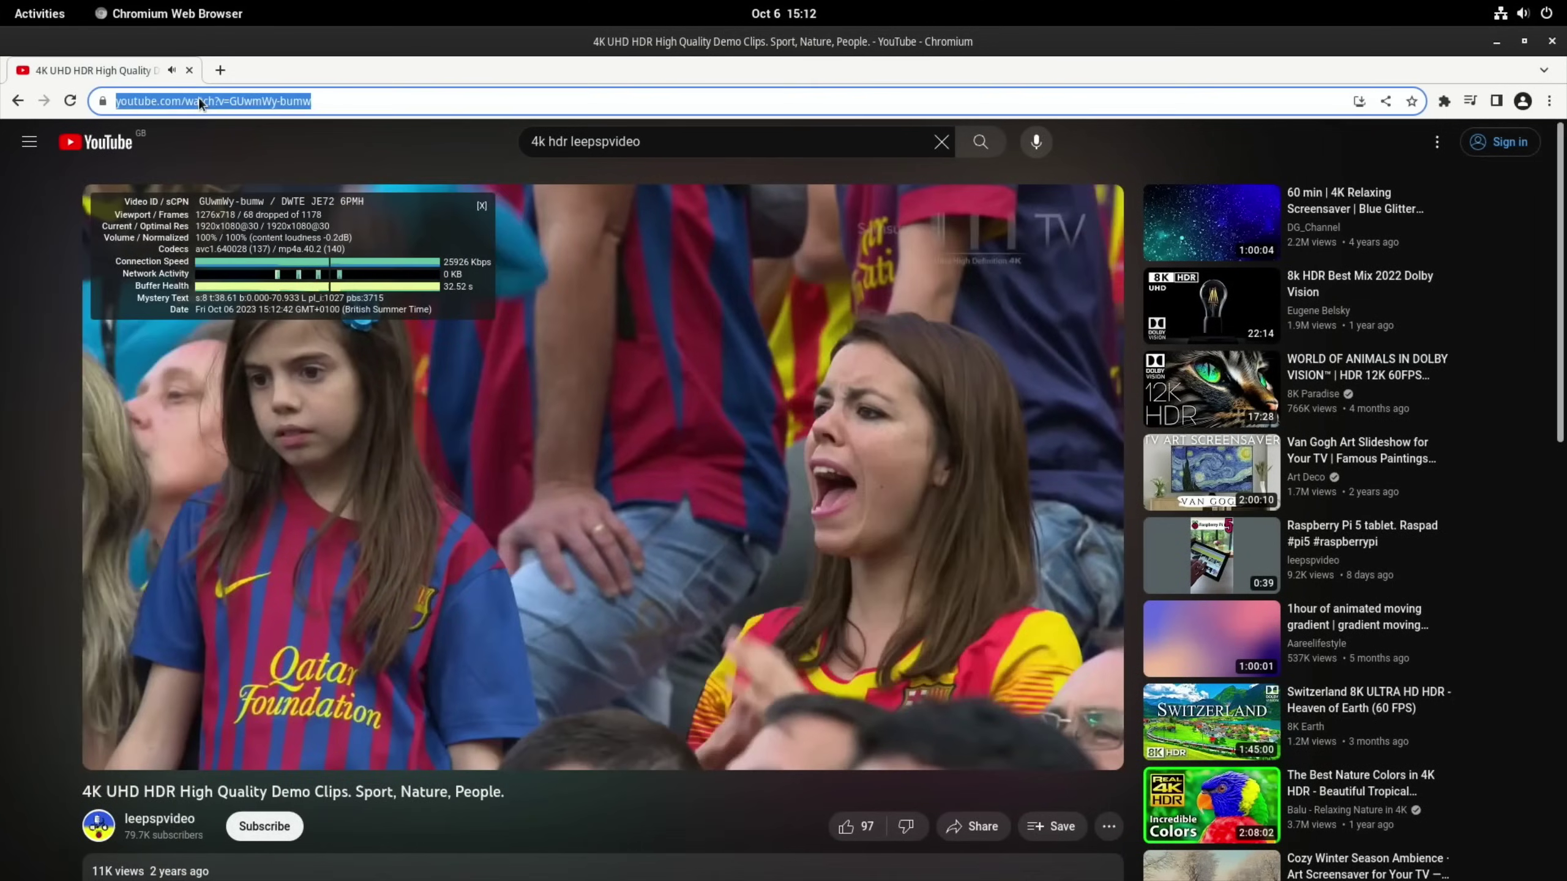
{"action": "type", "text": "bbc s"}
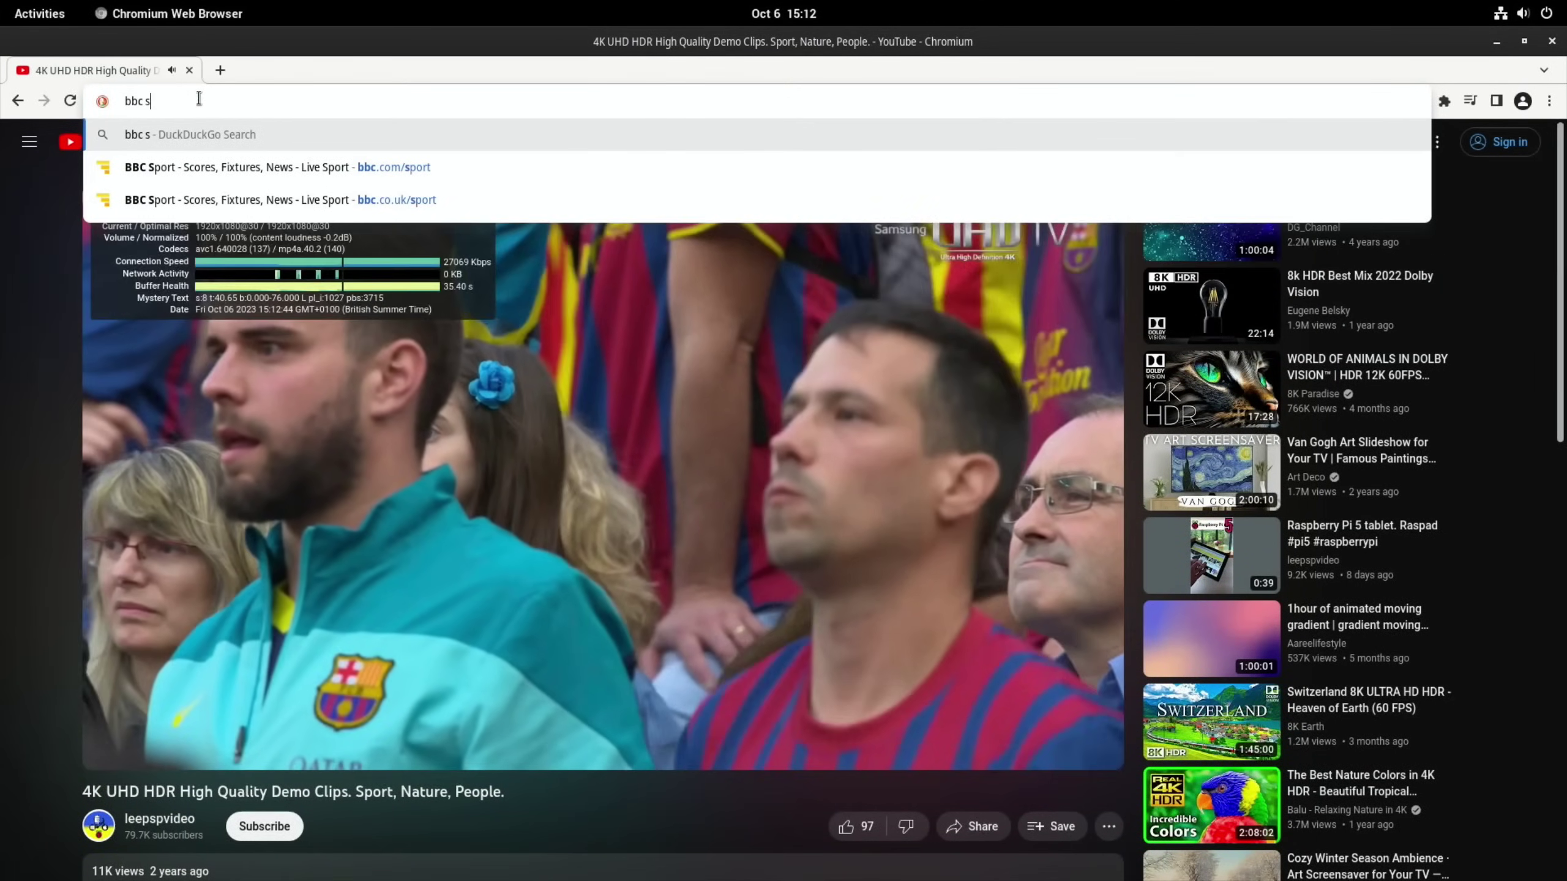
{"action": "type", "text": "port"}
{"action": "key", "text": "Return"}
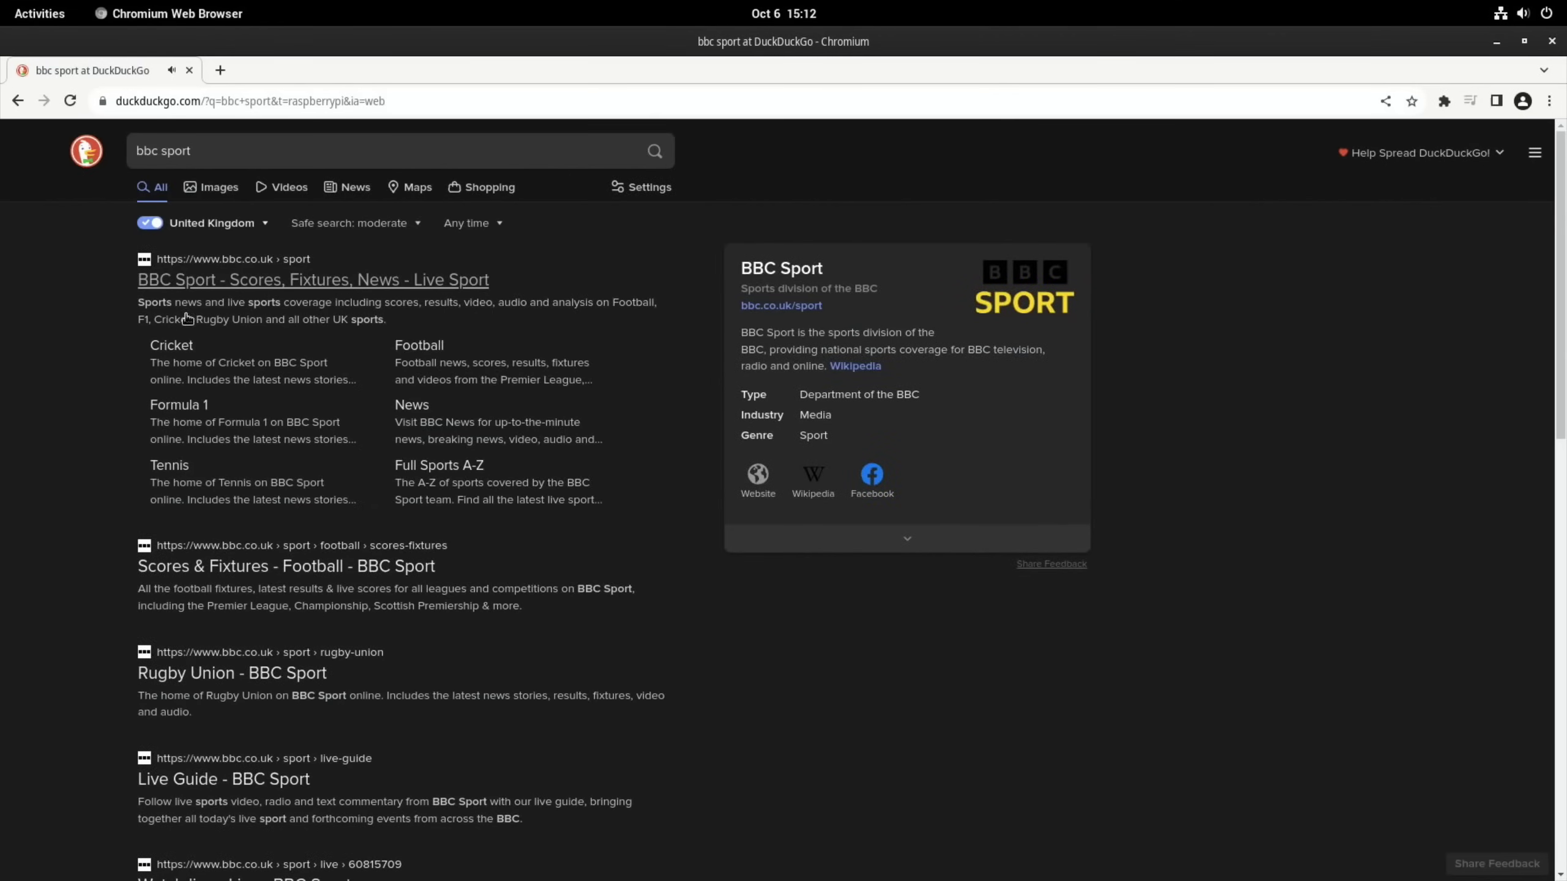
Step: Open the BBC Sport homepage result and scroll through its stories
{"action": "left_click", "coordinate": [193, 285]}
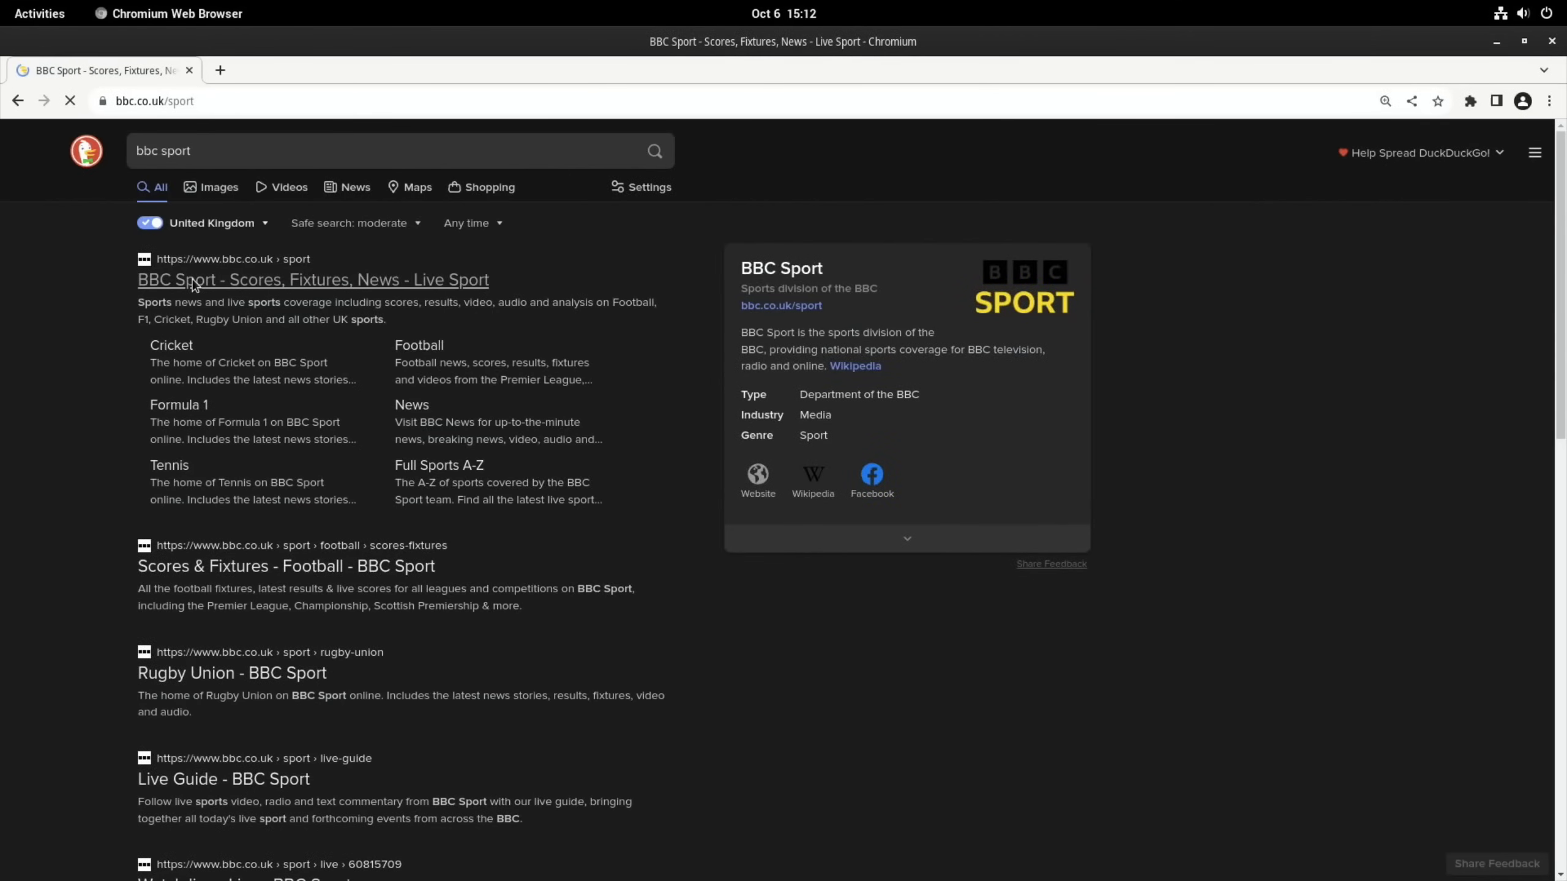
{"action": "scroll", "coordinate": [600, 456], "scroll_direction": "down", "scroll_amount": 15}
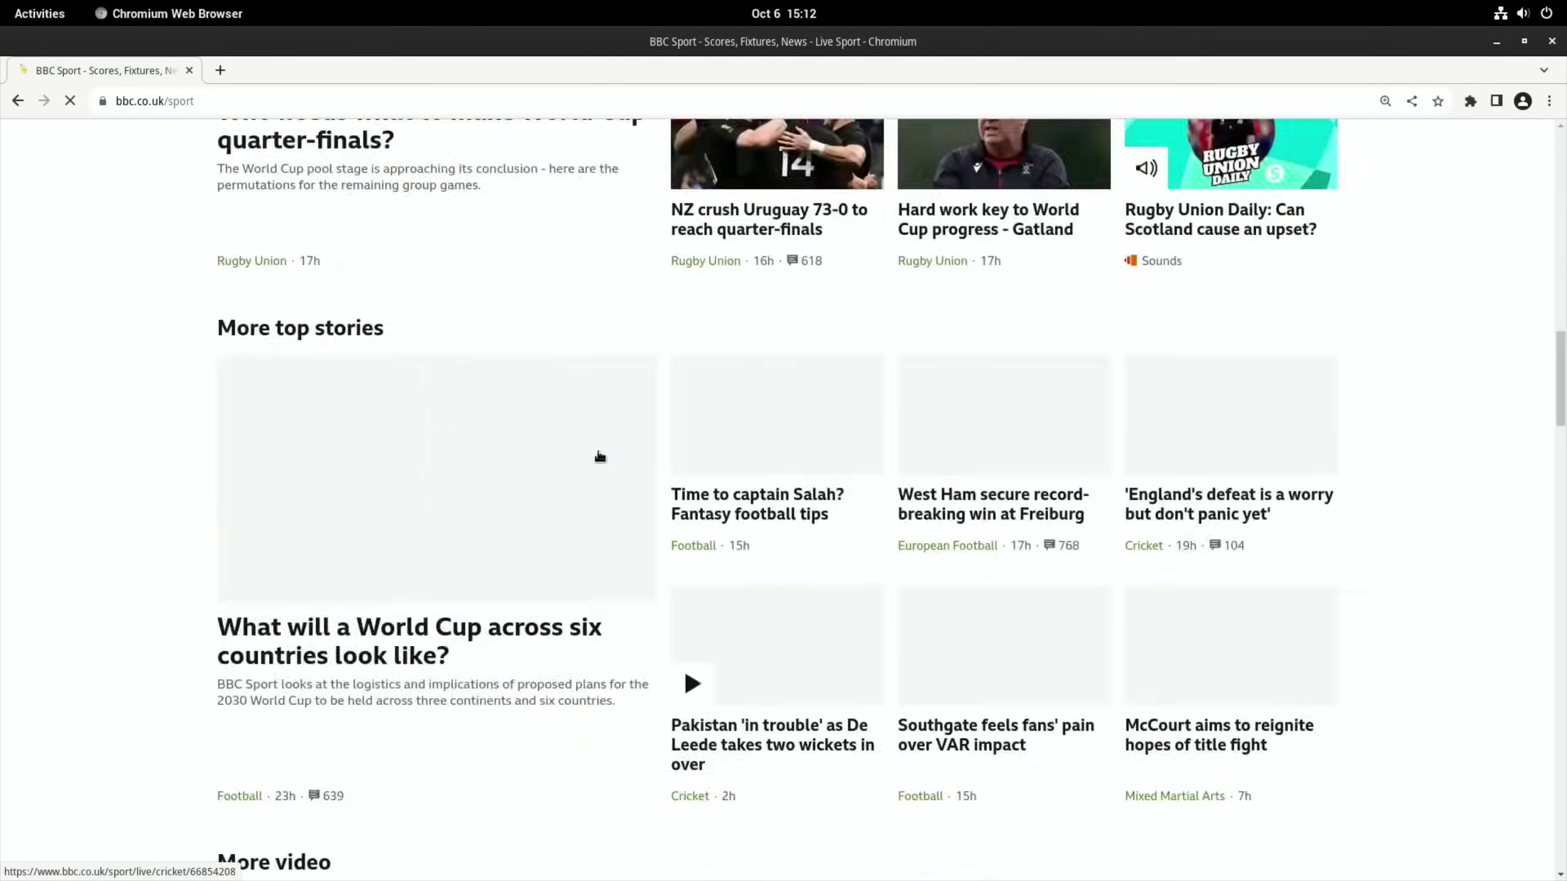
{"action": "scroll", "coordinate": [600, 456], "scroll_direction": "up", "scroll_amount": 5}
{"action": "scroll", "coordinate": [599, 456], "scroll_direction": "down", "scroll_amount": 15}
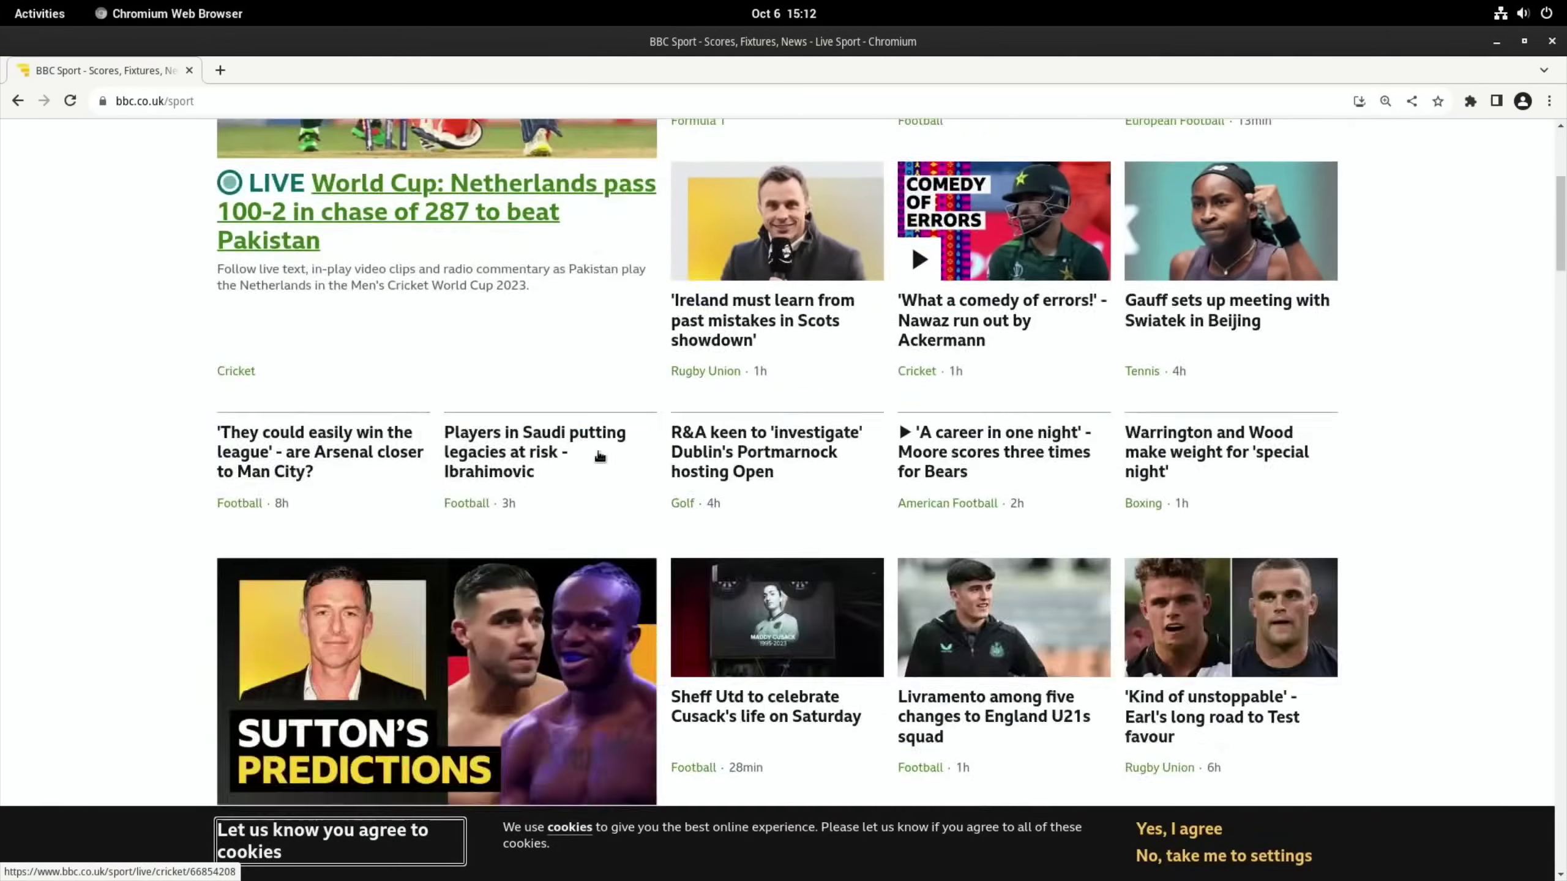
{"action": "scroll", "coordinate": [599, 456], "scroll_direction": "up", "scroll_amount": 5}
{"action": "scroll", "coordinate": [599, 456], "scroll_direction": "up", "scroll_amount": 10}
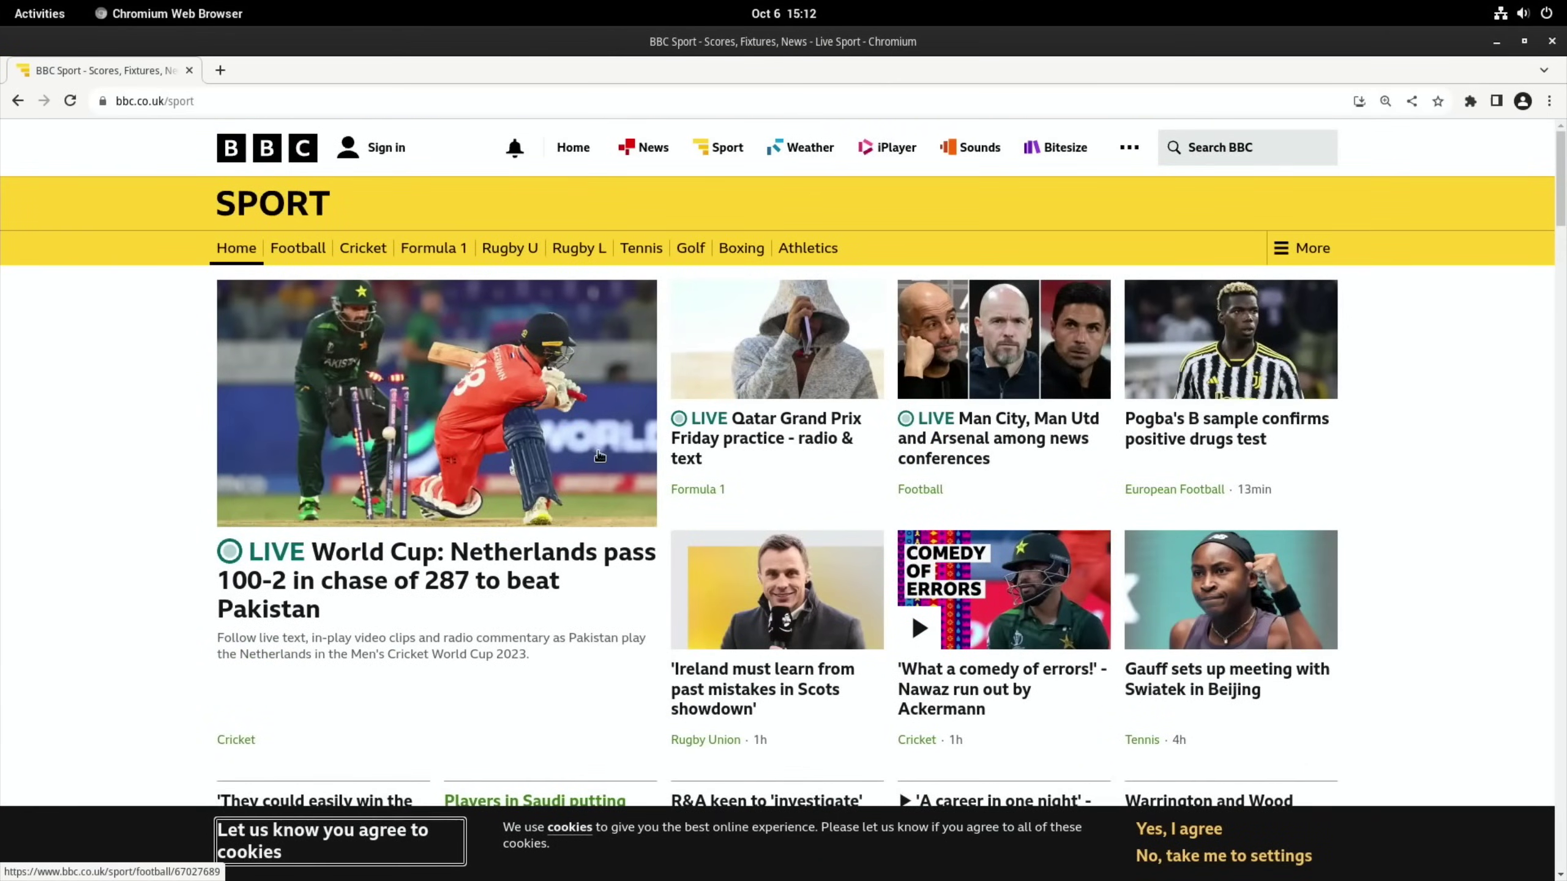
Step: Close Chromium and spread the Imager and Text Editor windows apart
{"action": "left_click", "coordinate": [1551, 42]}
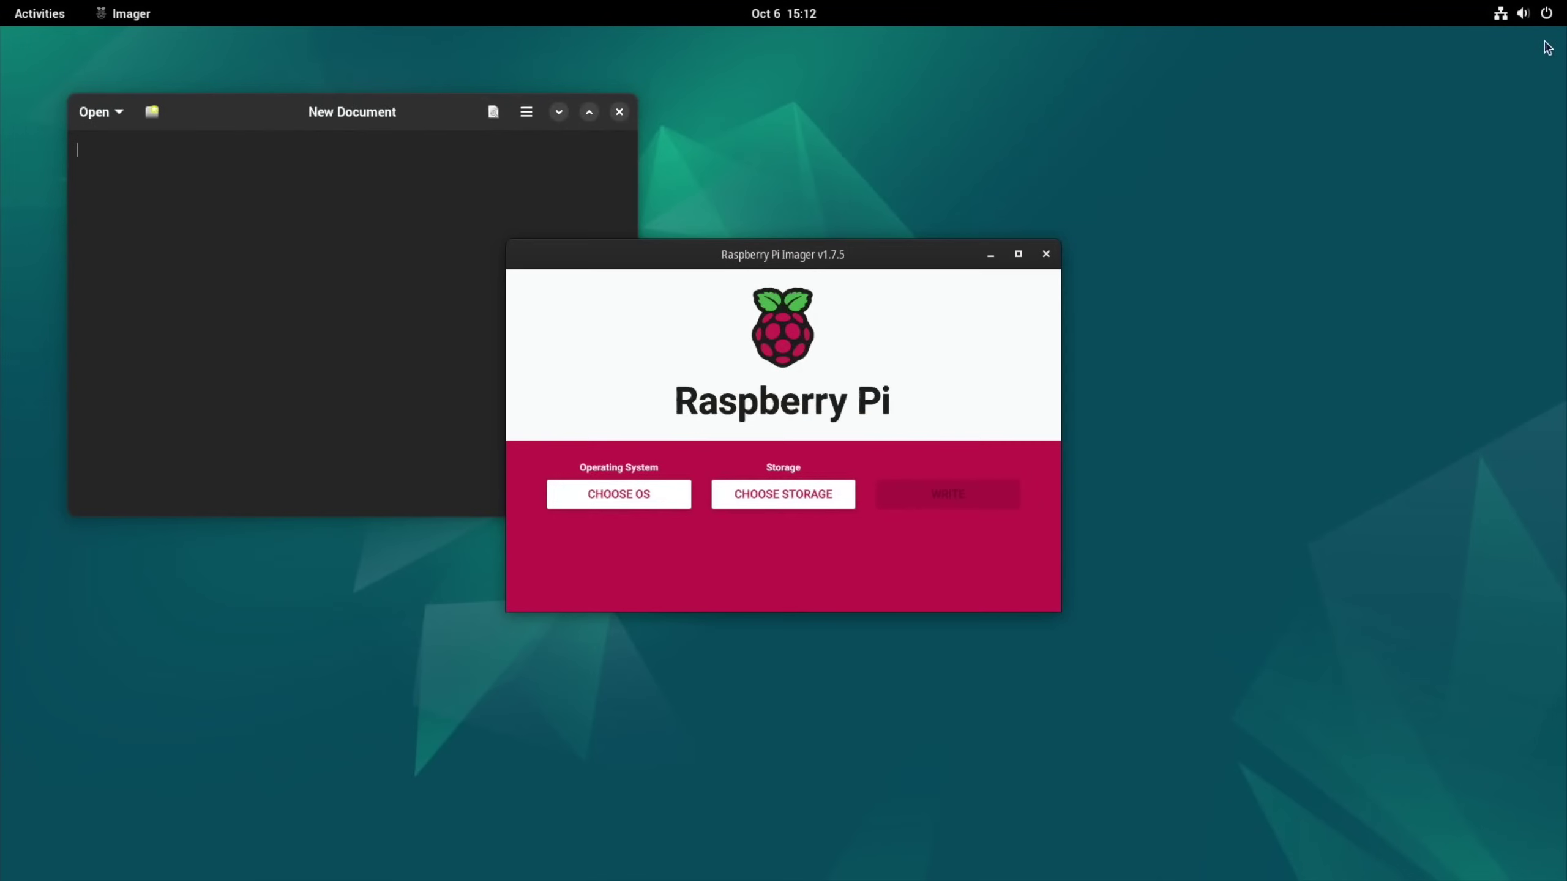
{"action": "left_click_drag", "start_coordinate": [800, 255], "coordinate": [1105, 256]}
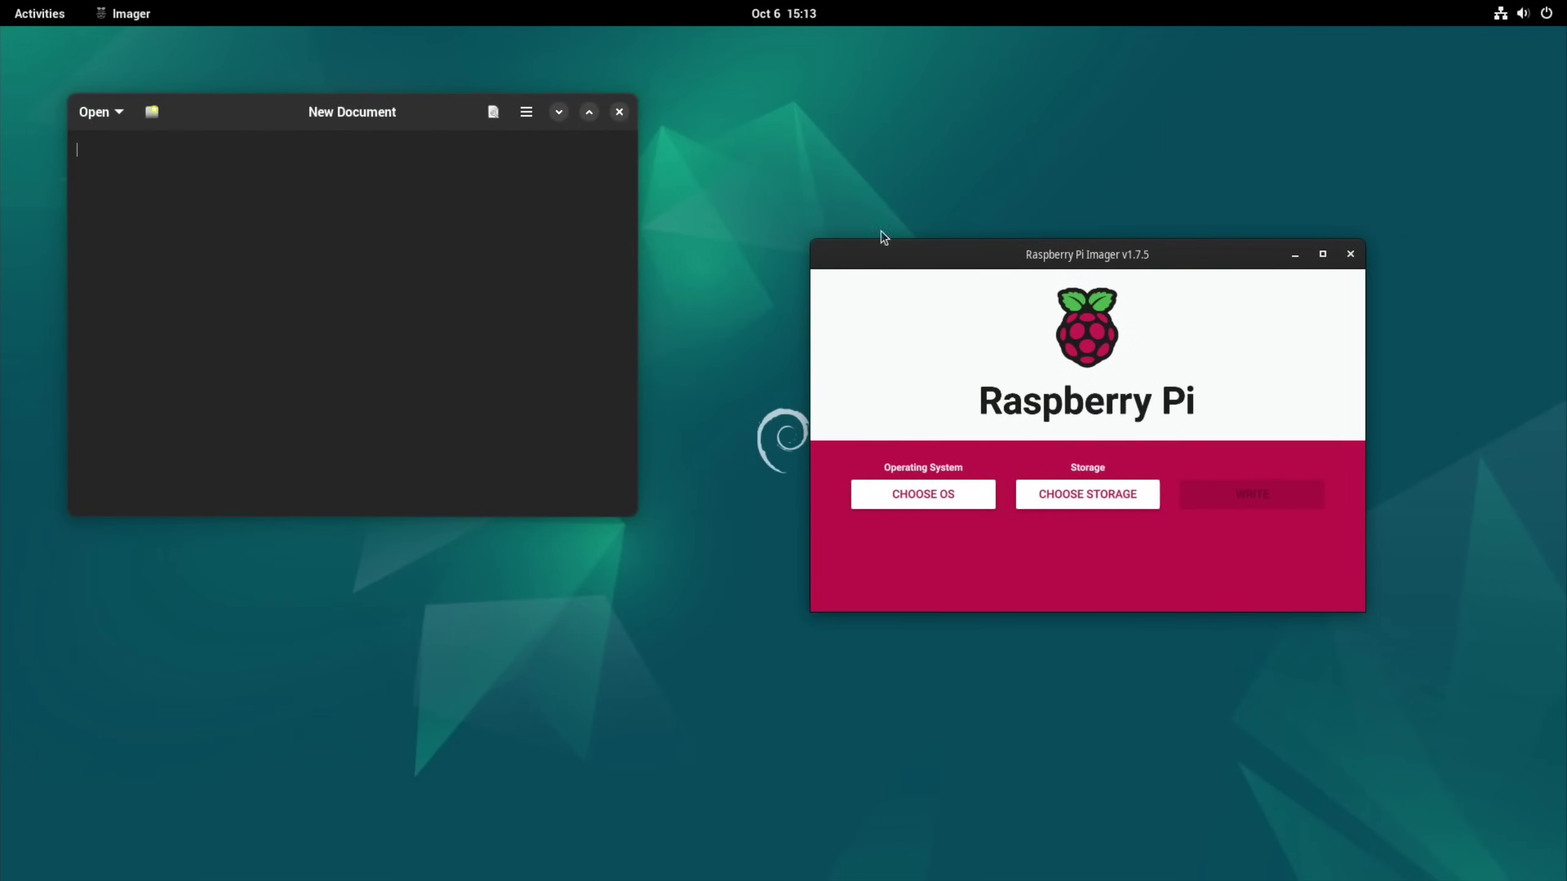
{"action": "left_click_drag", "start_coordinate": [402, 133], "coordinate": [438, 241]}
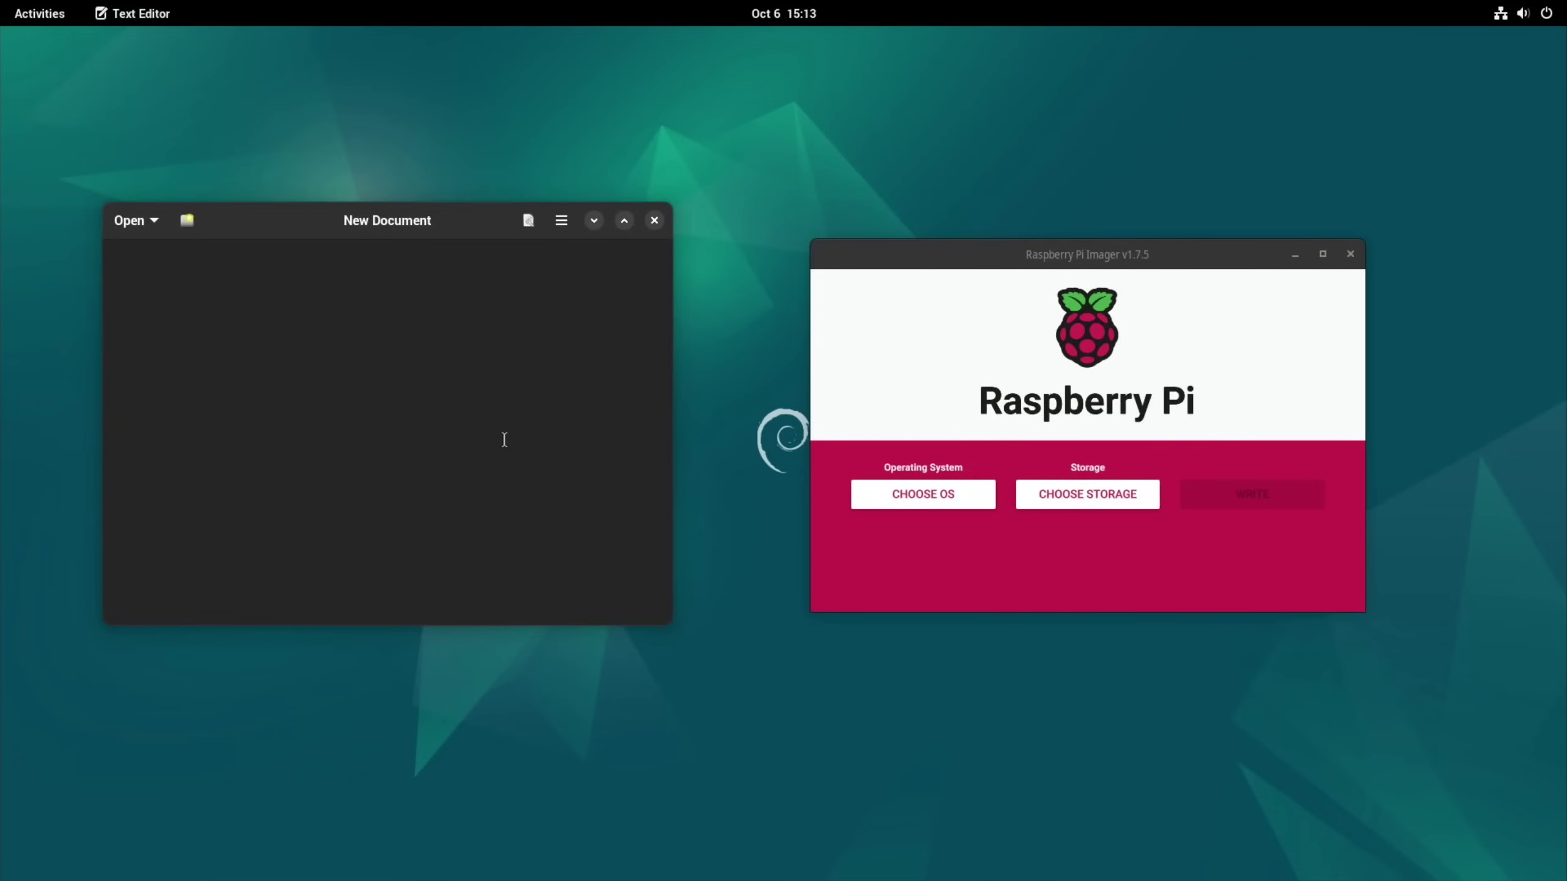
Step: Show the full application grid from the Activities overview and scroll through it
{"action": "key", "text": "super"}
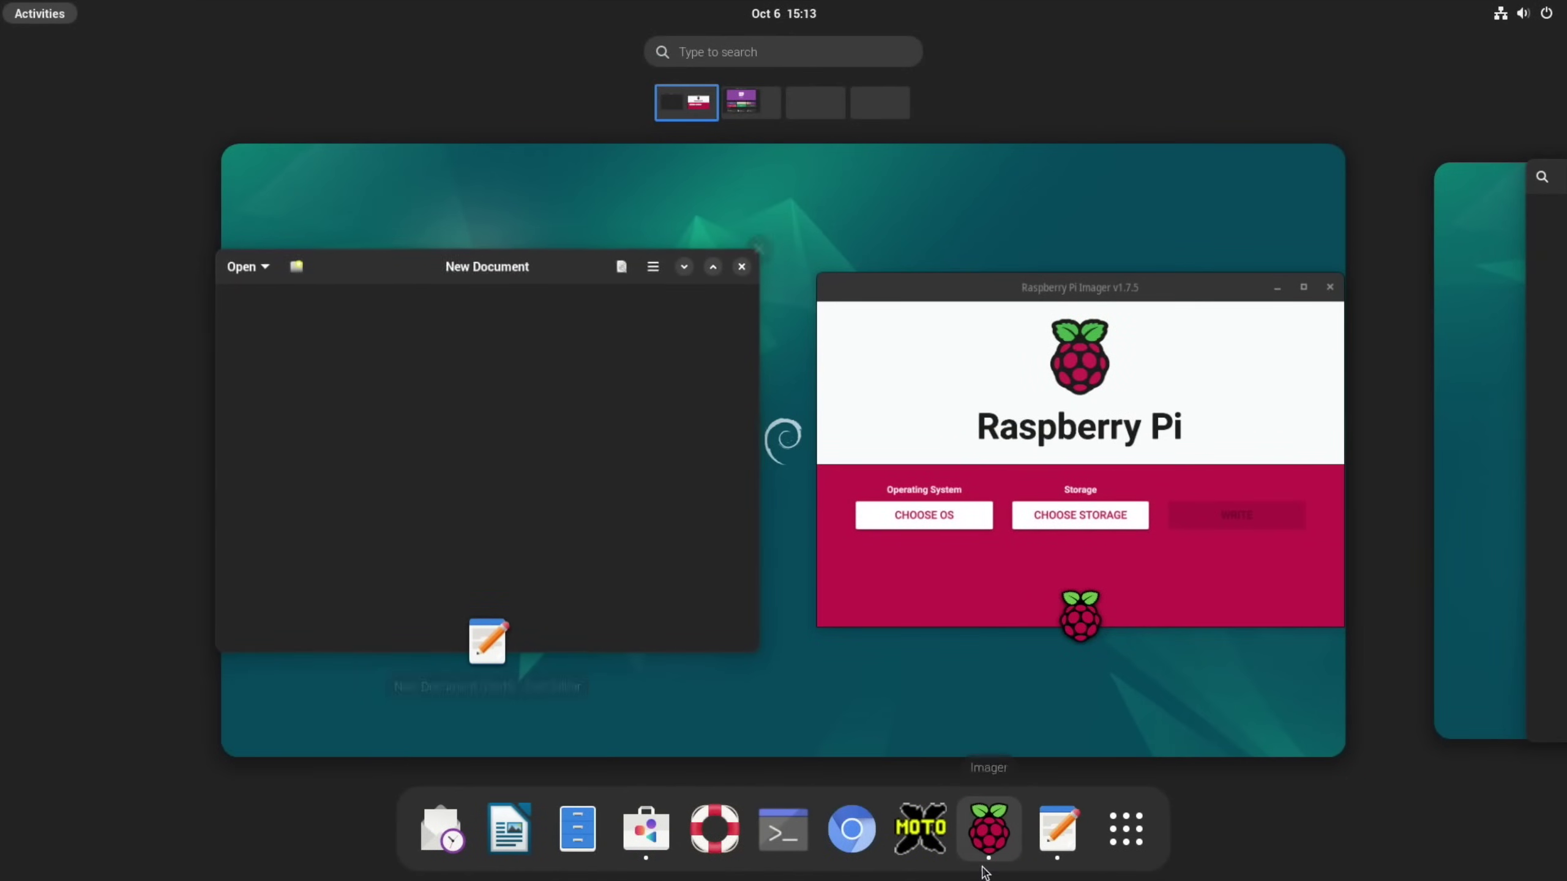
{"action": "left_click", "coordinate": [1126, 847]}
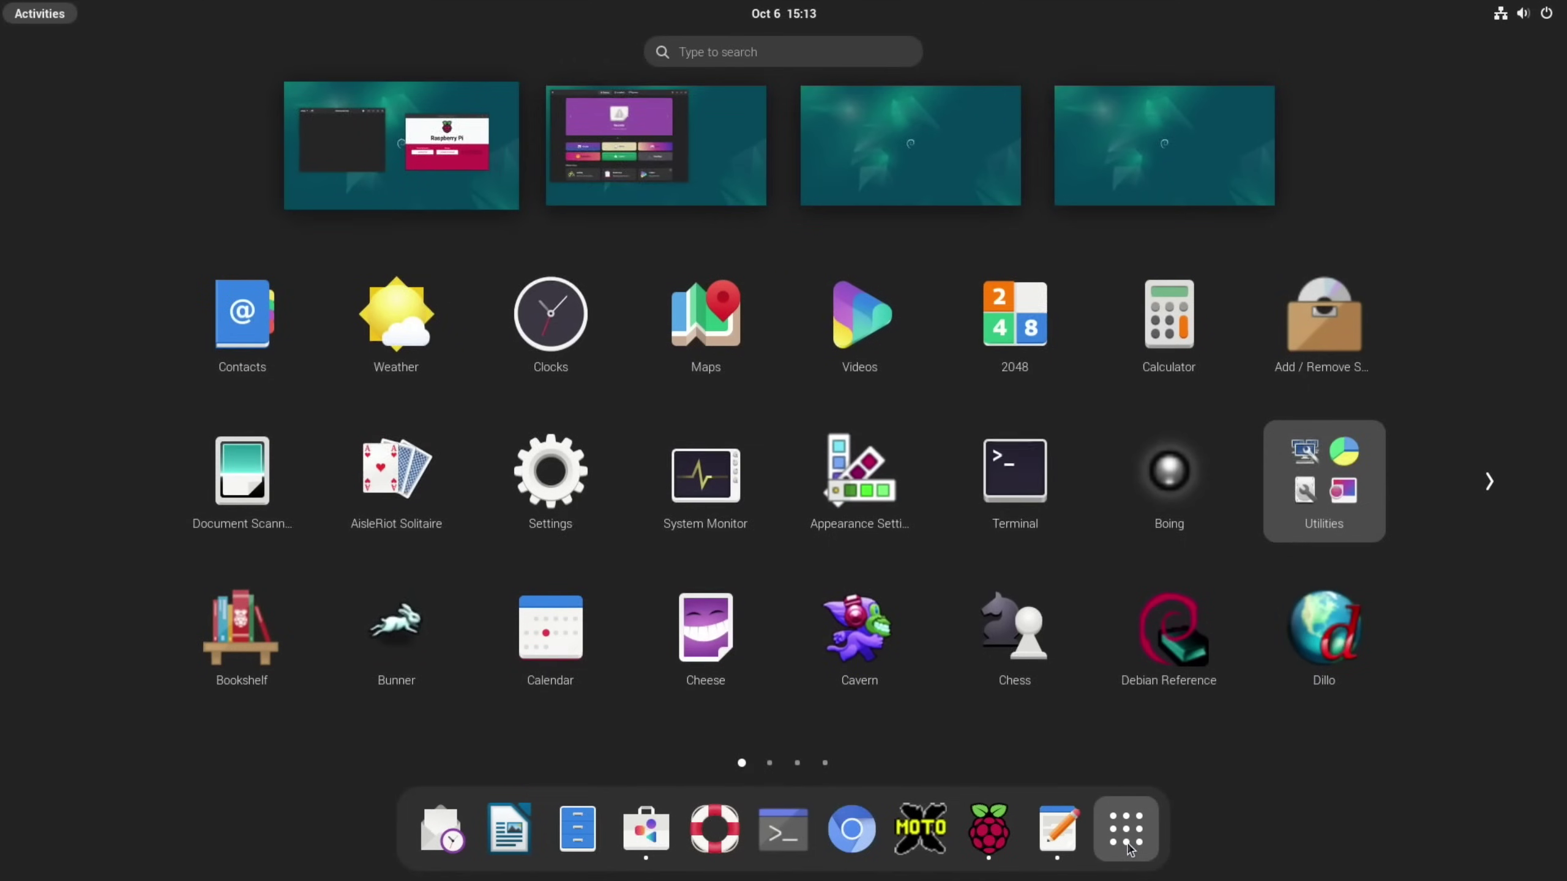
{"action": "scroll", "coordinate": [921, 603], "scroll_direction": "down", "scroll_amount": 2}
{"action": "scroll", "coordinate": [916, 595], "scroll_direction": "down", "scroll_amount": 1}
{"action": "scroll", "coordinate": [917, 596], "scroll_direction": "up", "scroll_amount": 3}
Step: Open Dolphin Emulator's page via a 'dolphi' search in Software, then search 'add' in Activities
{"action": "left_click", "coordinate": [728, 156]}
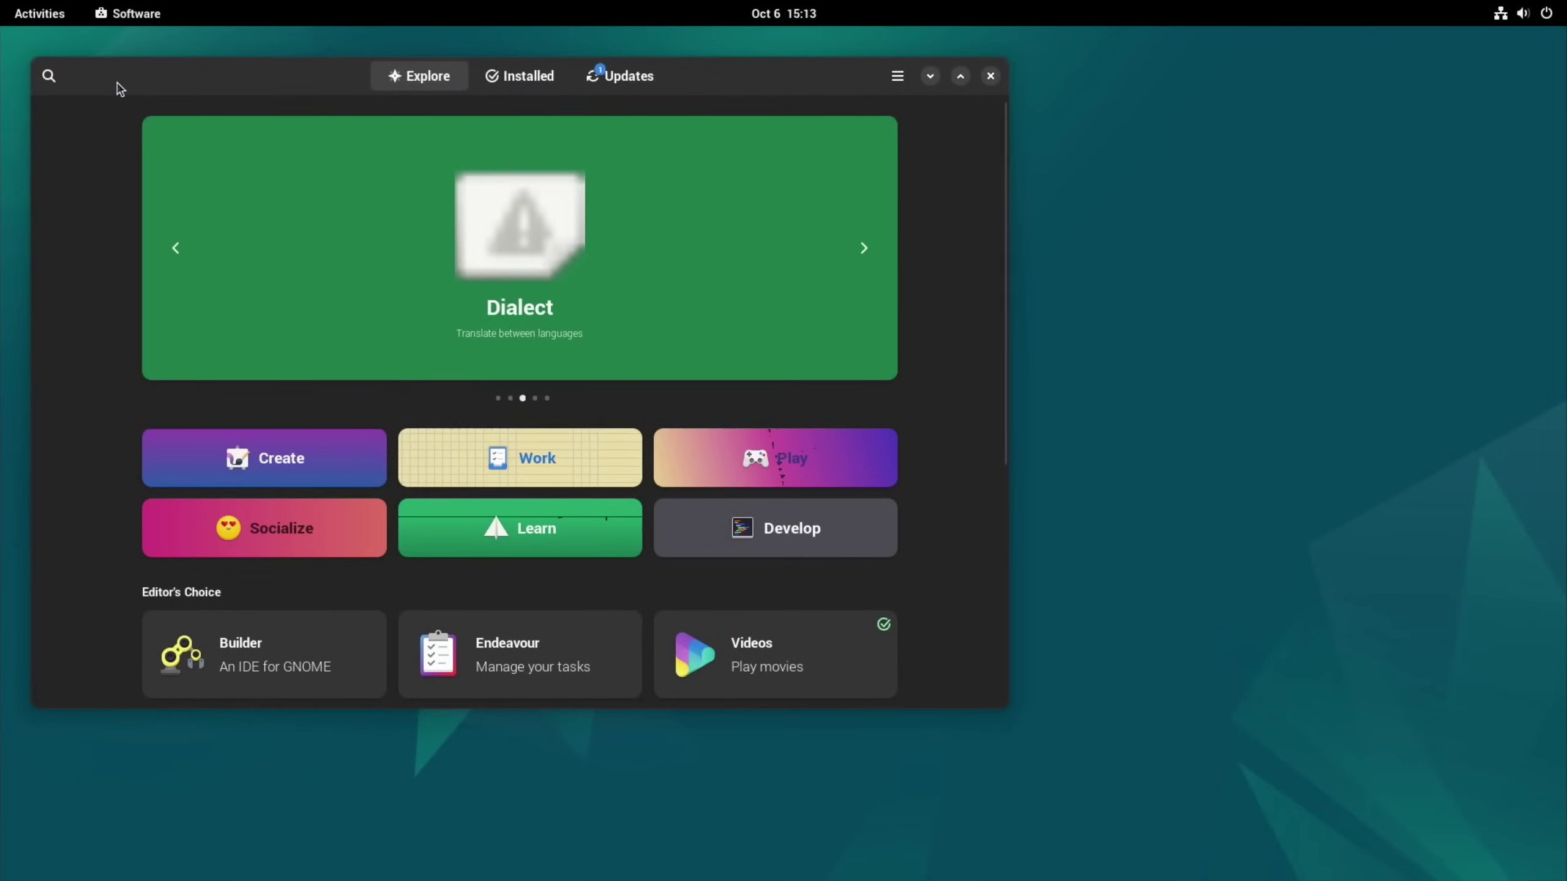
{"action": "left_click", "coordinate": [44, 86]}
{"action": "type", "text": "dolphin"}
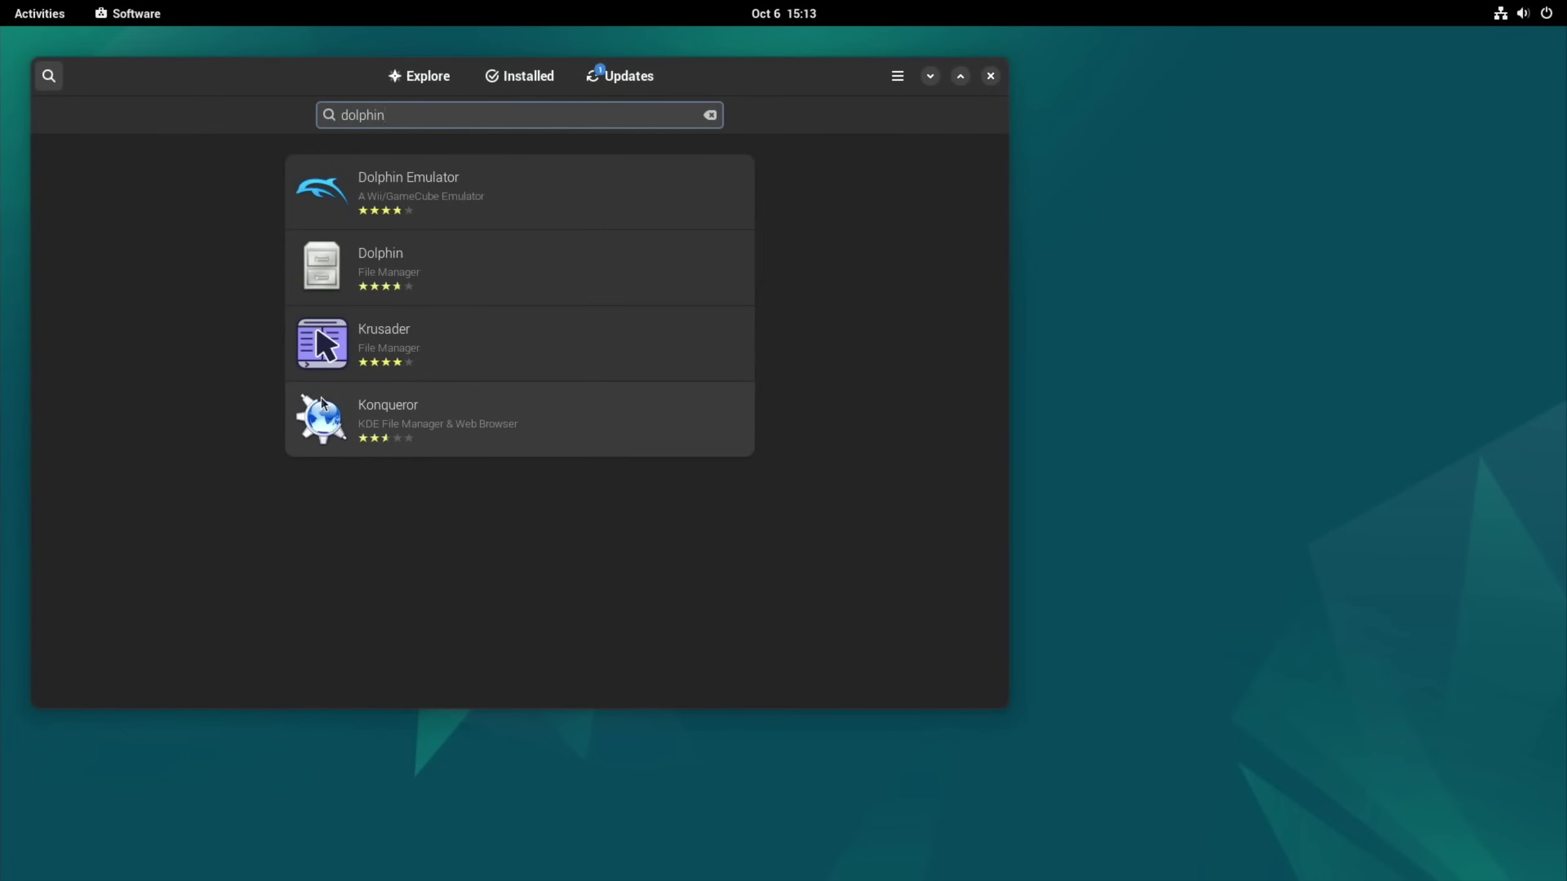
{"action": "left_click", "coordinate": [444, 204]}
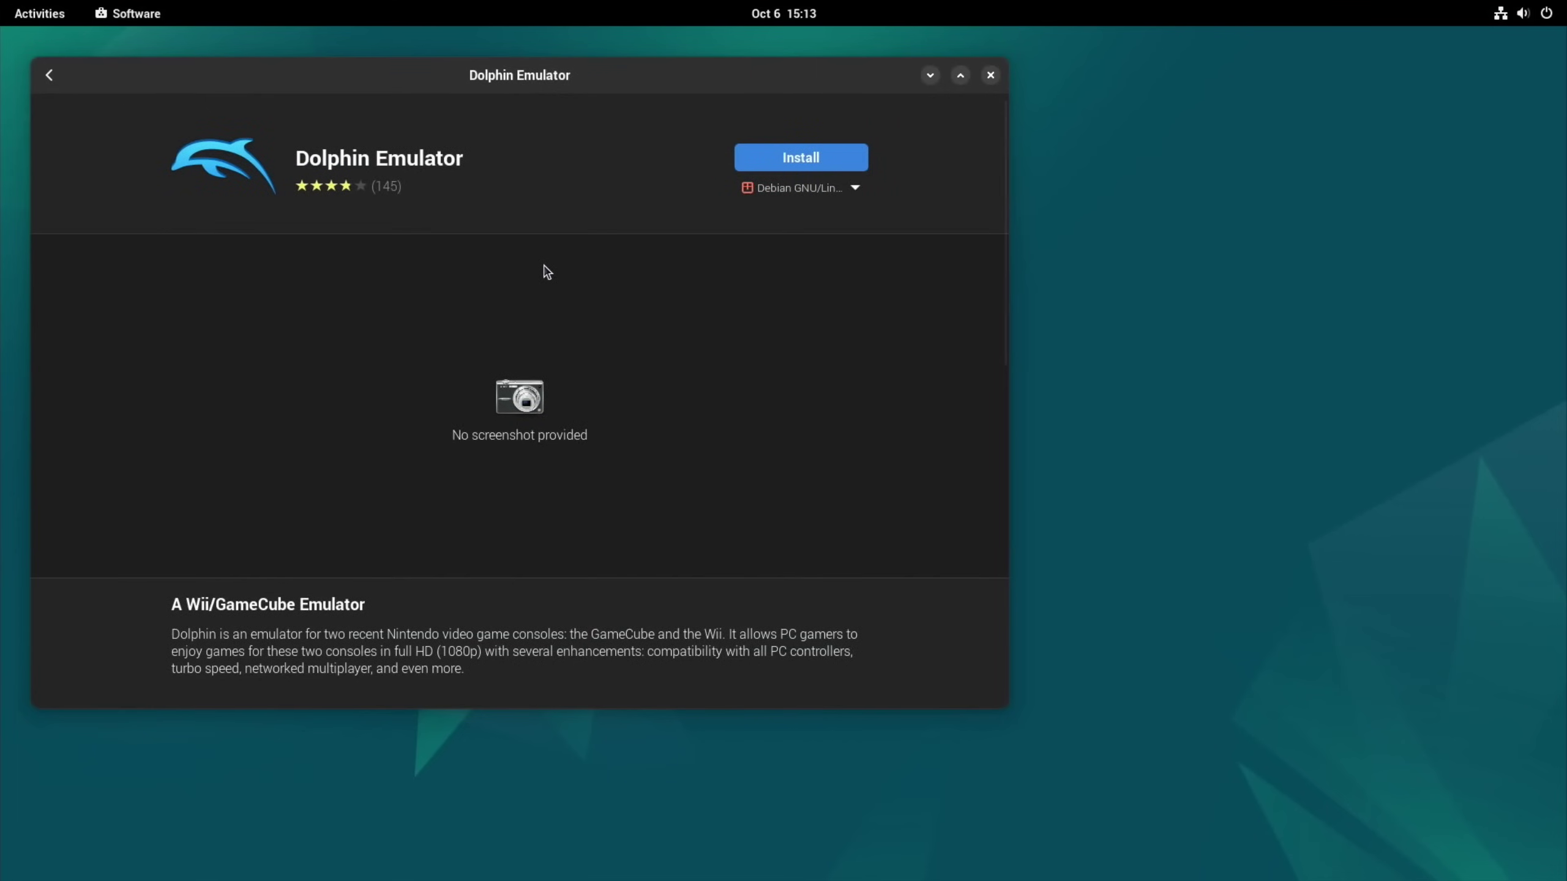
{"action": "key", "text": "super"}
{"action": "type", "text": "add"}
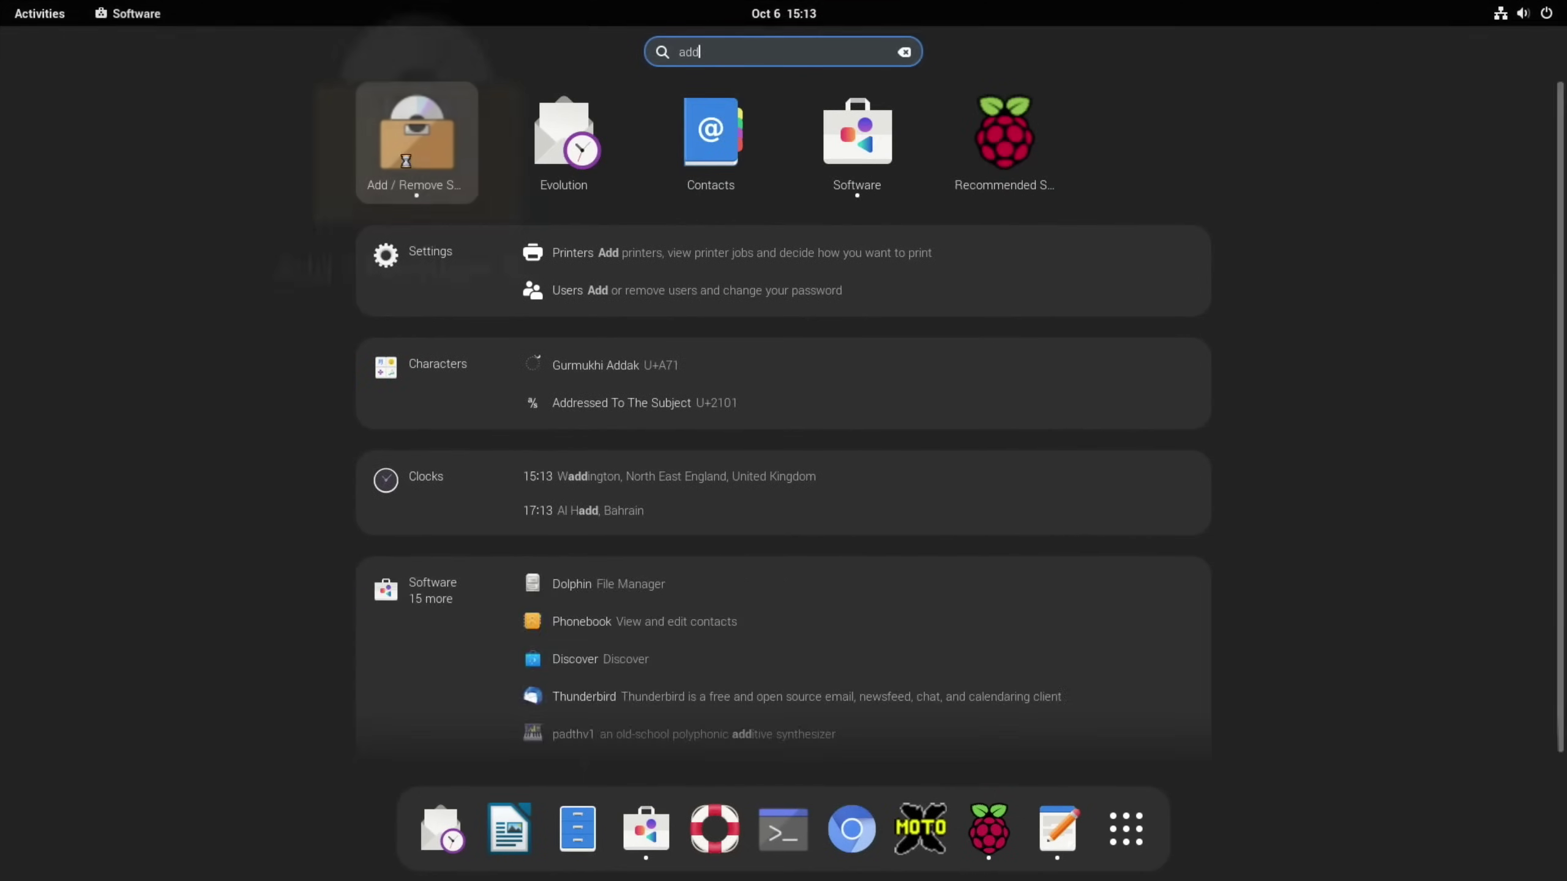
Step: Search Add / Remove Software for 'dolphin' packages, then close it and the Software window
{"action": "left_click", "coordinate": [407, 170]}
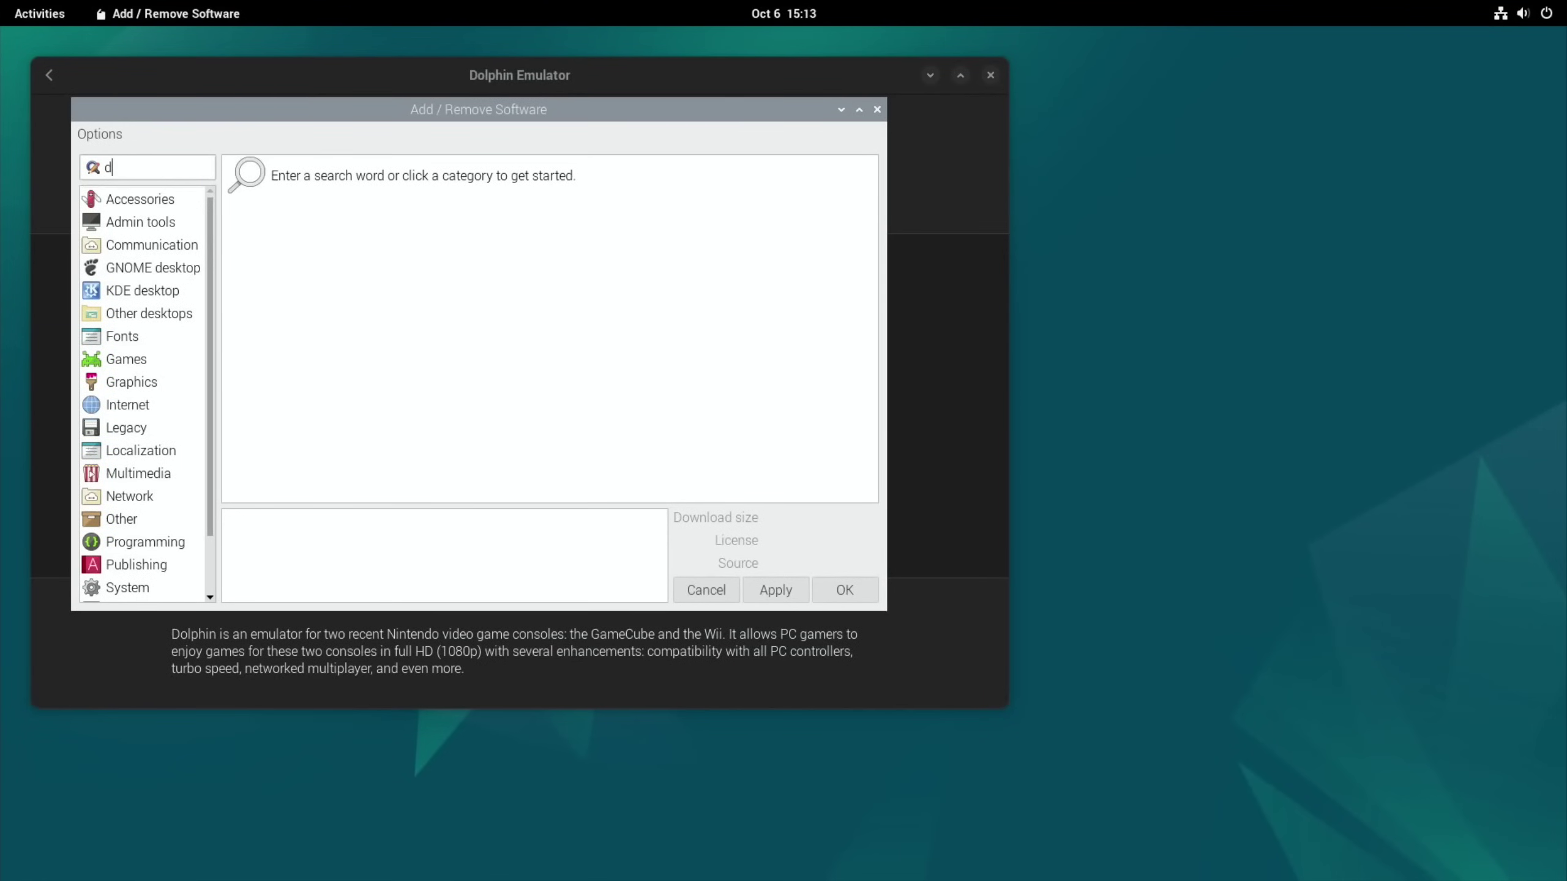
{"action": "type", "text": "dolphin"}
{"action": "key", "text": "Return"}
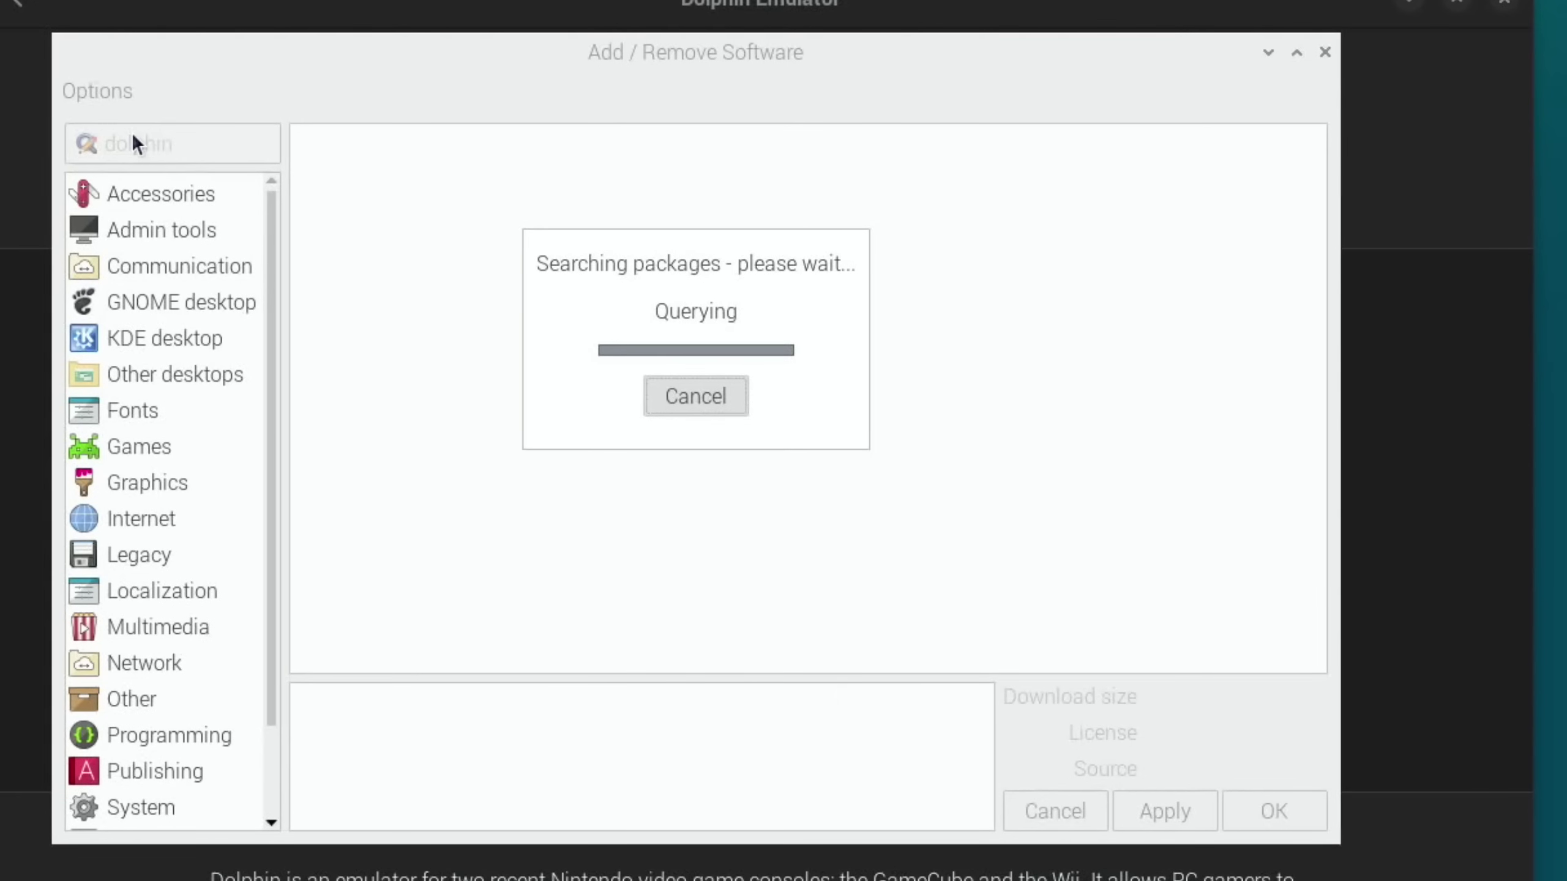
{"action": "scroll", "coordinate": [663, 379], "scroll_direction": "down", "scroll_amount": 5}
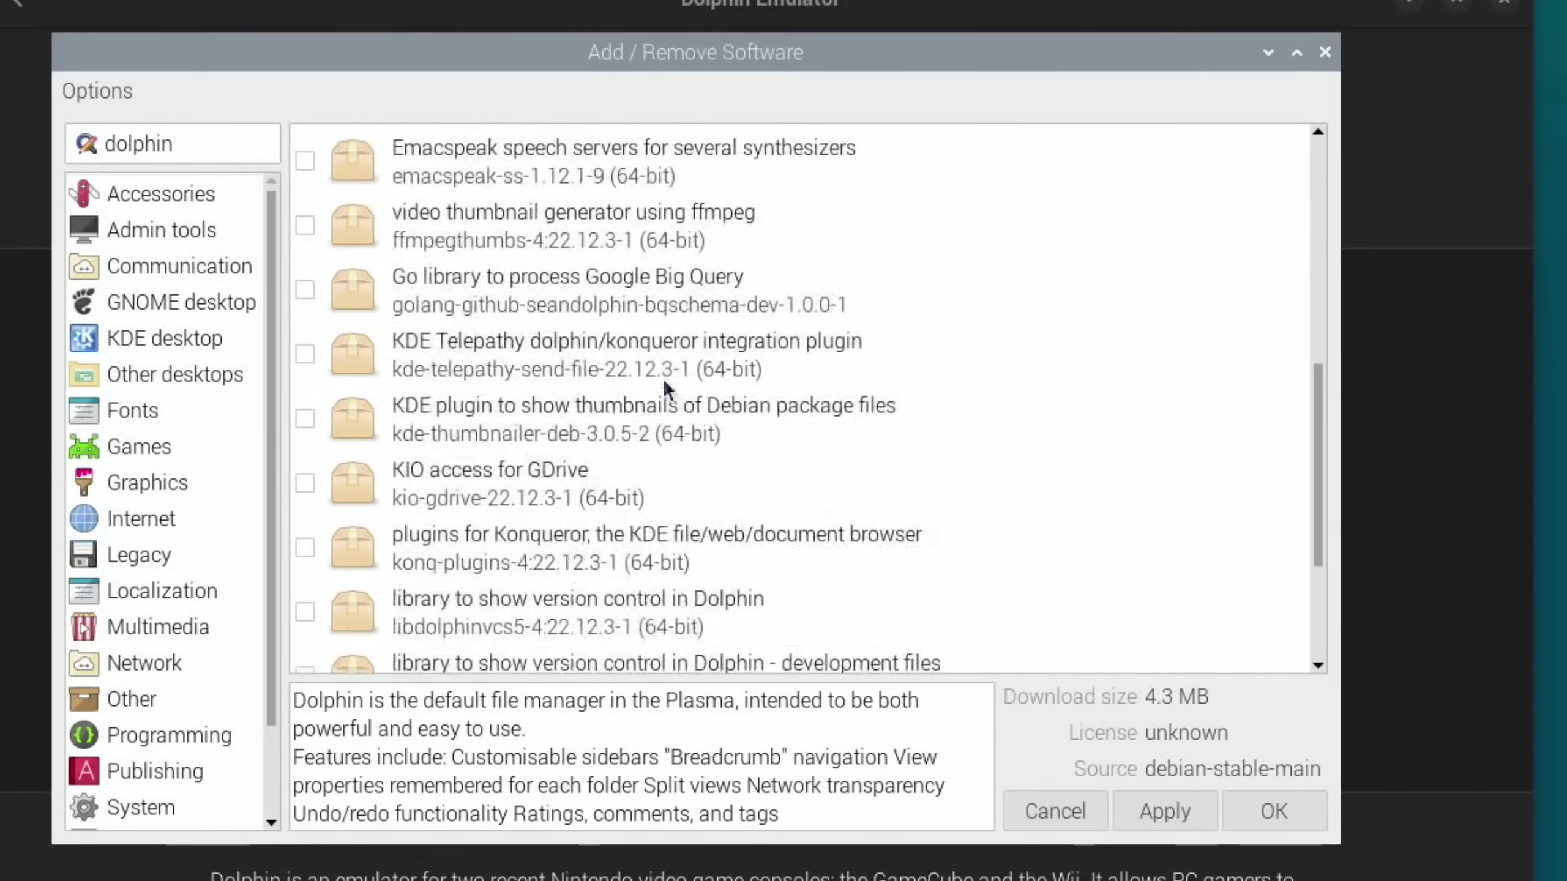
{"action": "scroll", "coordinate": [663, 379], "scroll_direction": "up", "scroll_amount": 5}
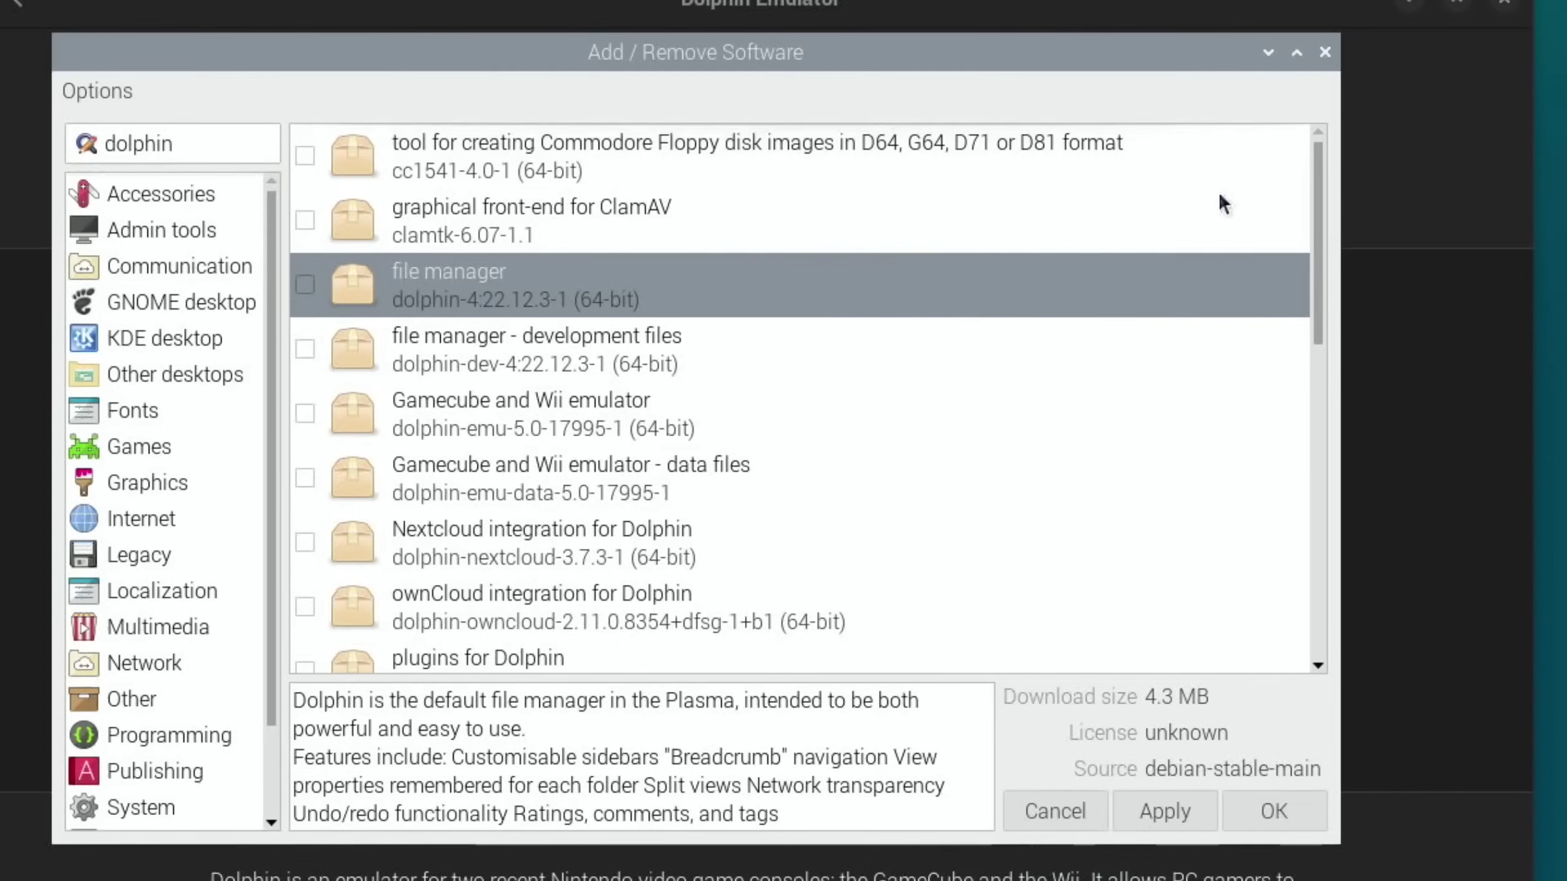
{"action": "left_click", "coordinate": [1324, 52]}
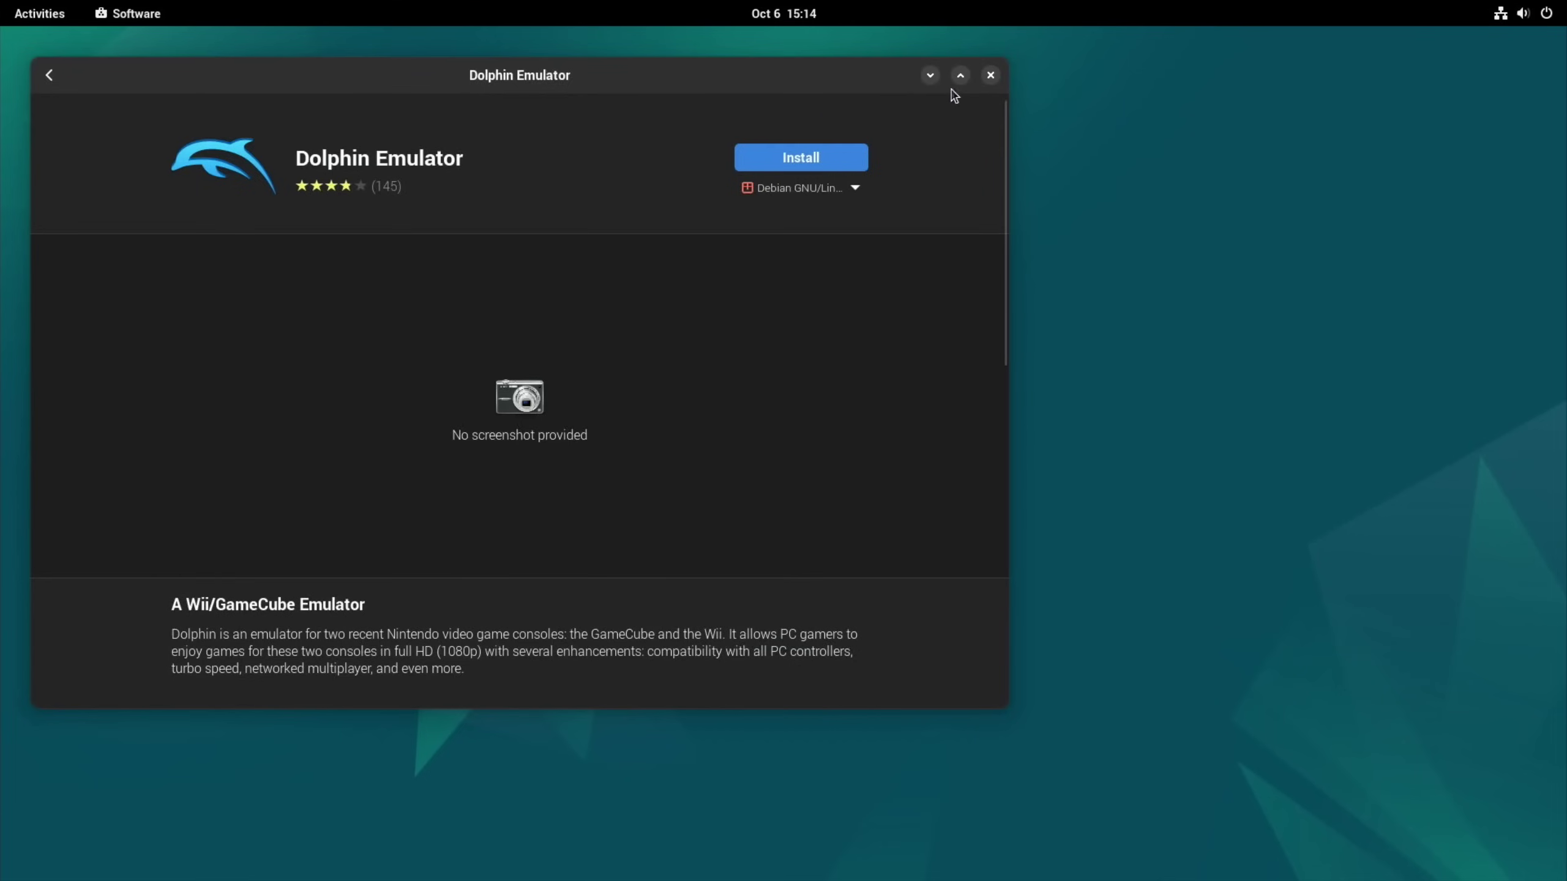
{"action": "left_click", "coordinate": [989, 76]}
{"action": "right_click", "coordinate": [744, 396]}
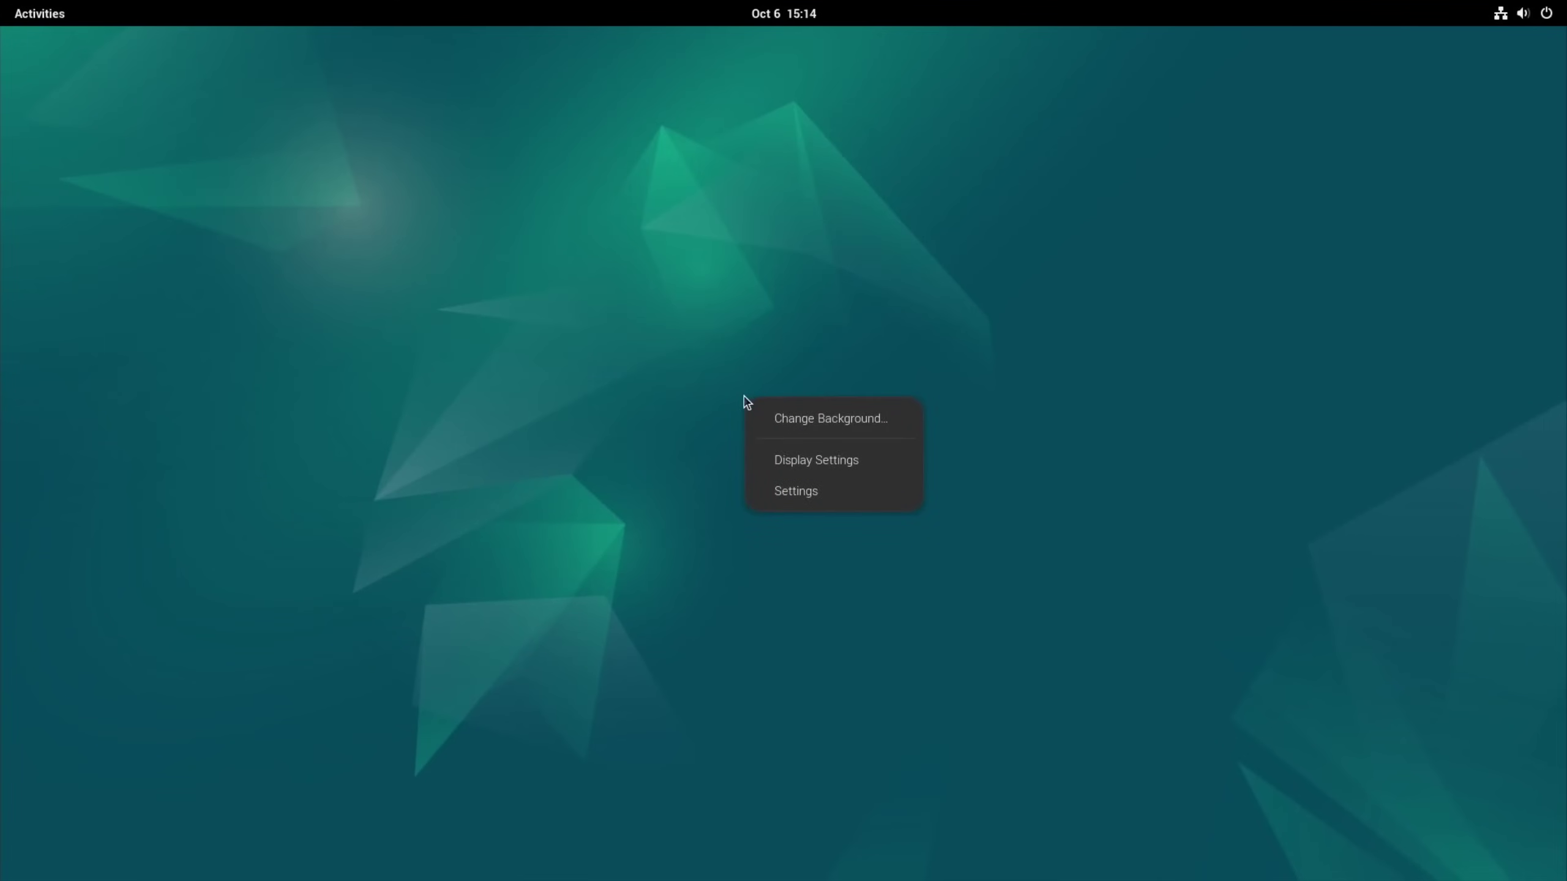
{"action": "left_click", "coordinate": [806, 420]}
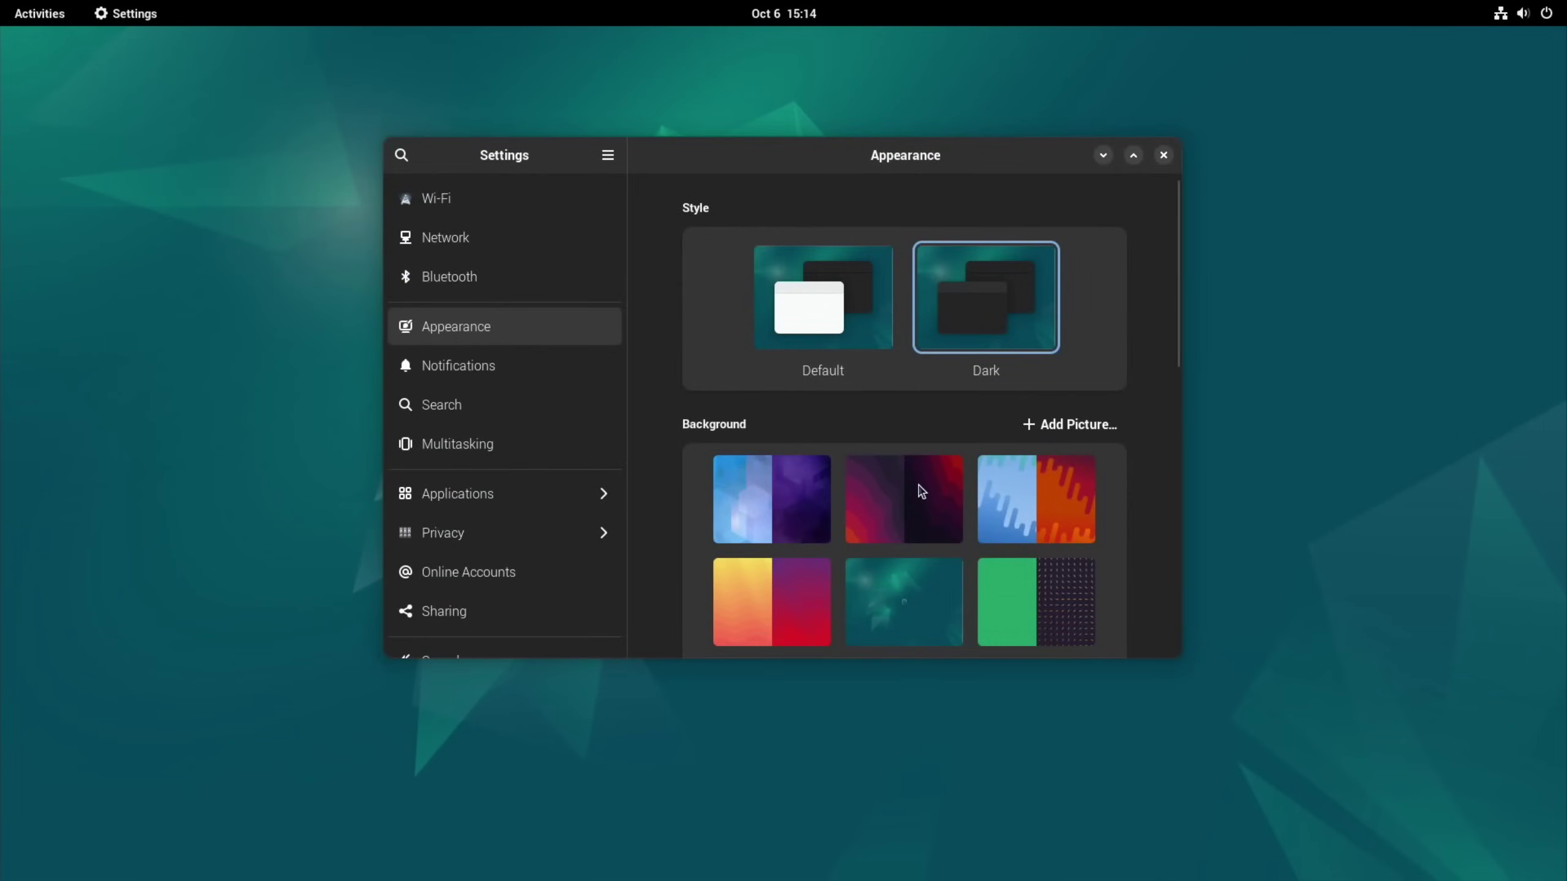
{"action": "left_click", "coordinate": [921, 492]}
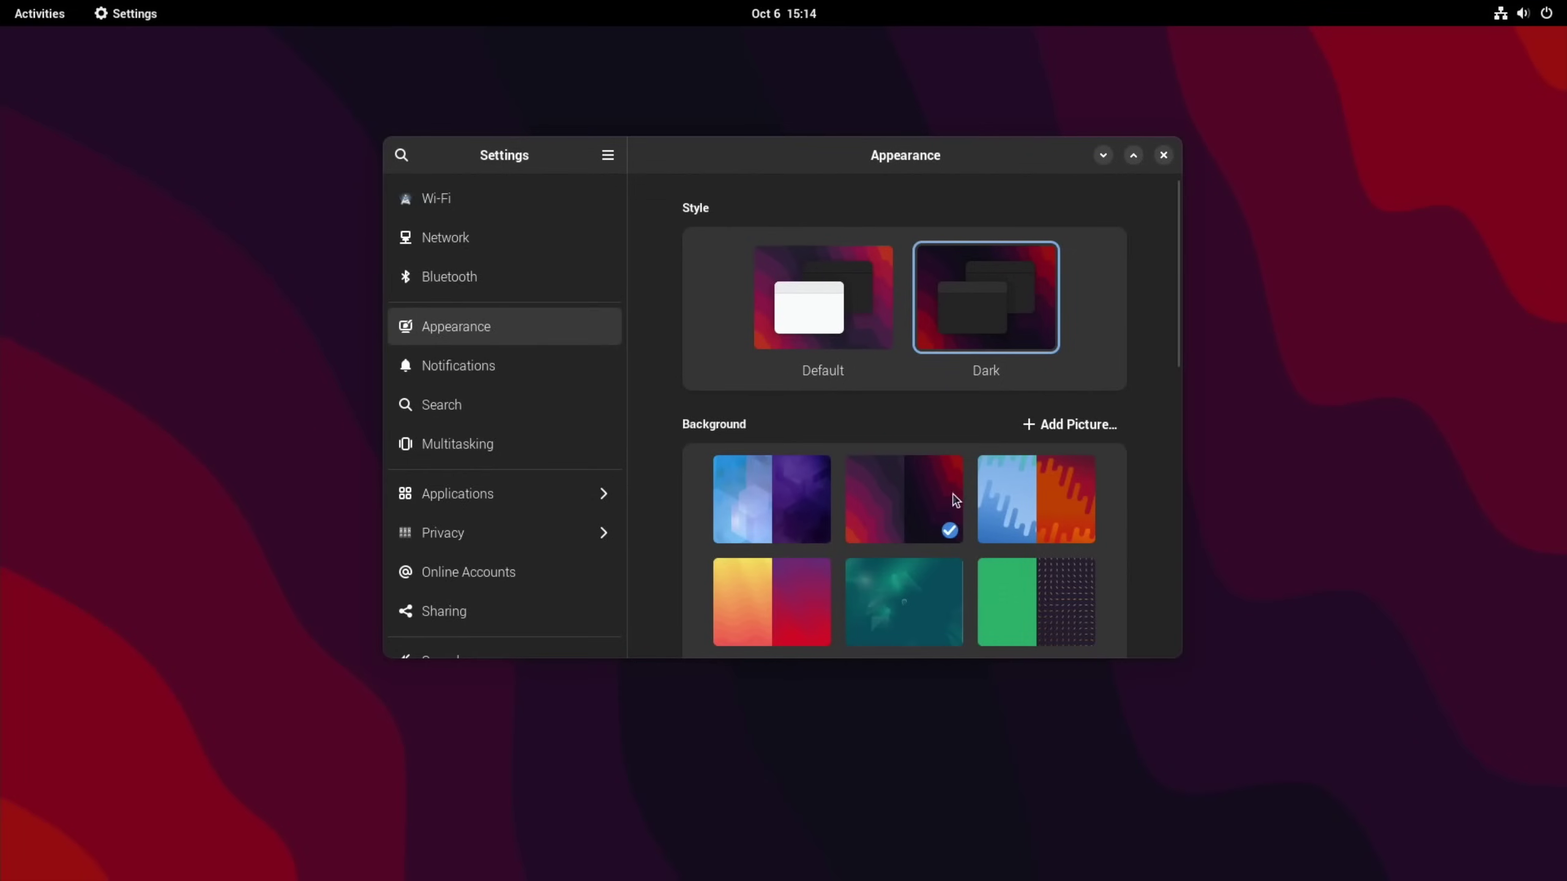
{"action": "left_click", "coordinate": [894, 617]}
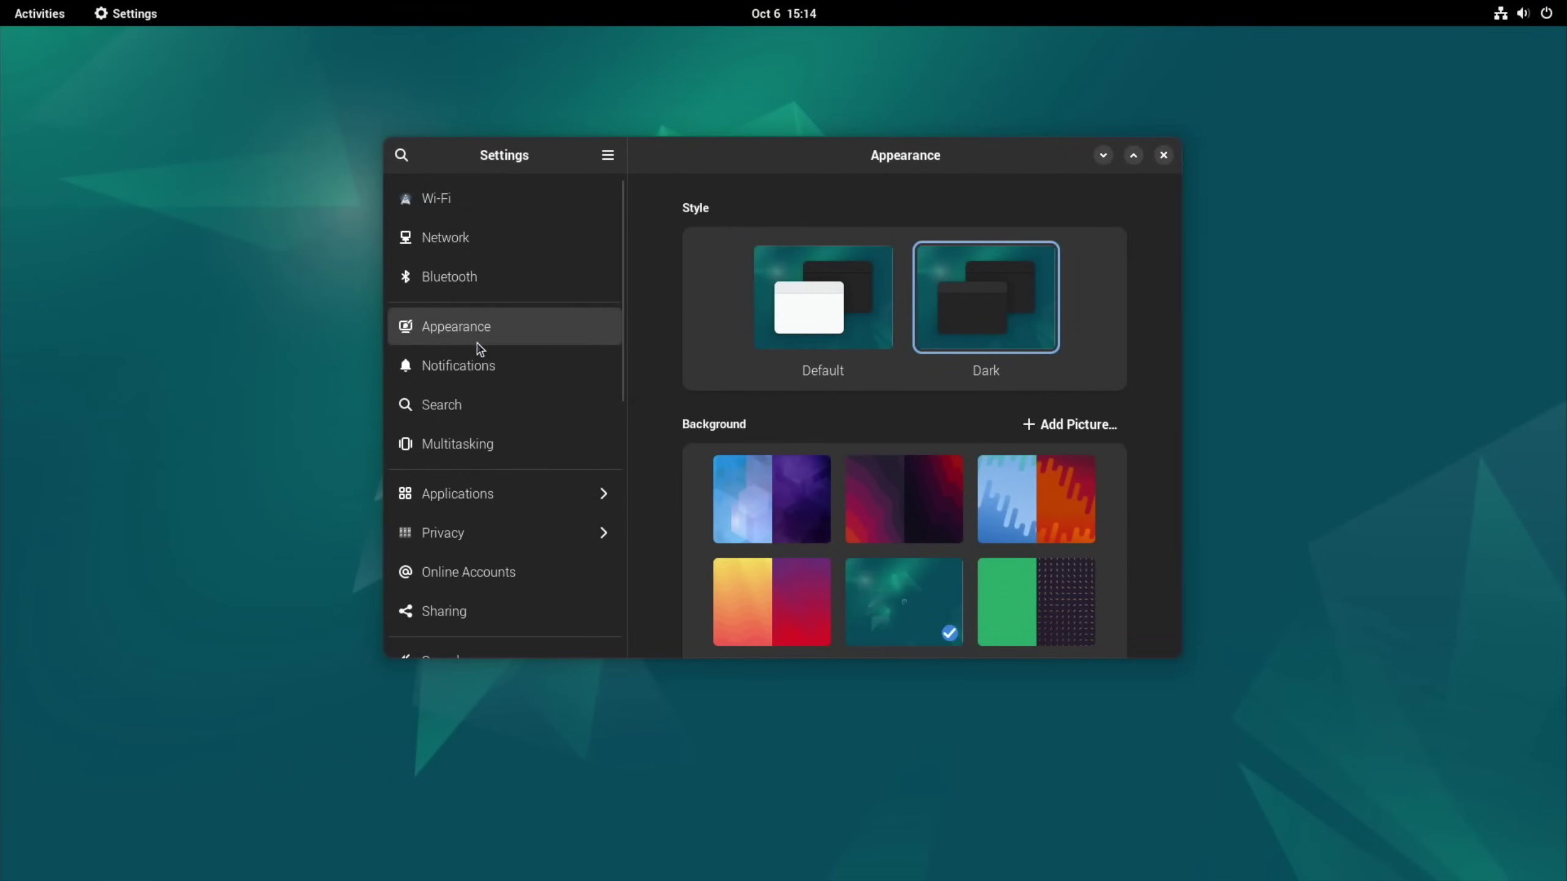
{"action": "scroll", "coordinate": [551, 553], "scroll_direction": "down", "scroll_amount": 8}
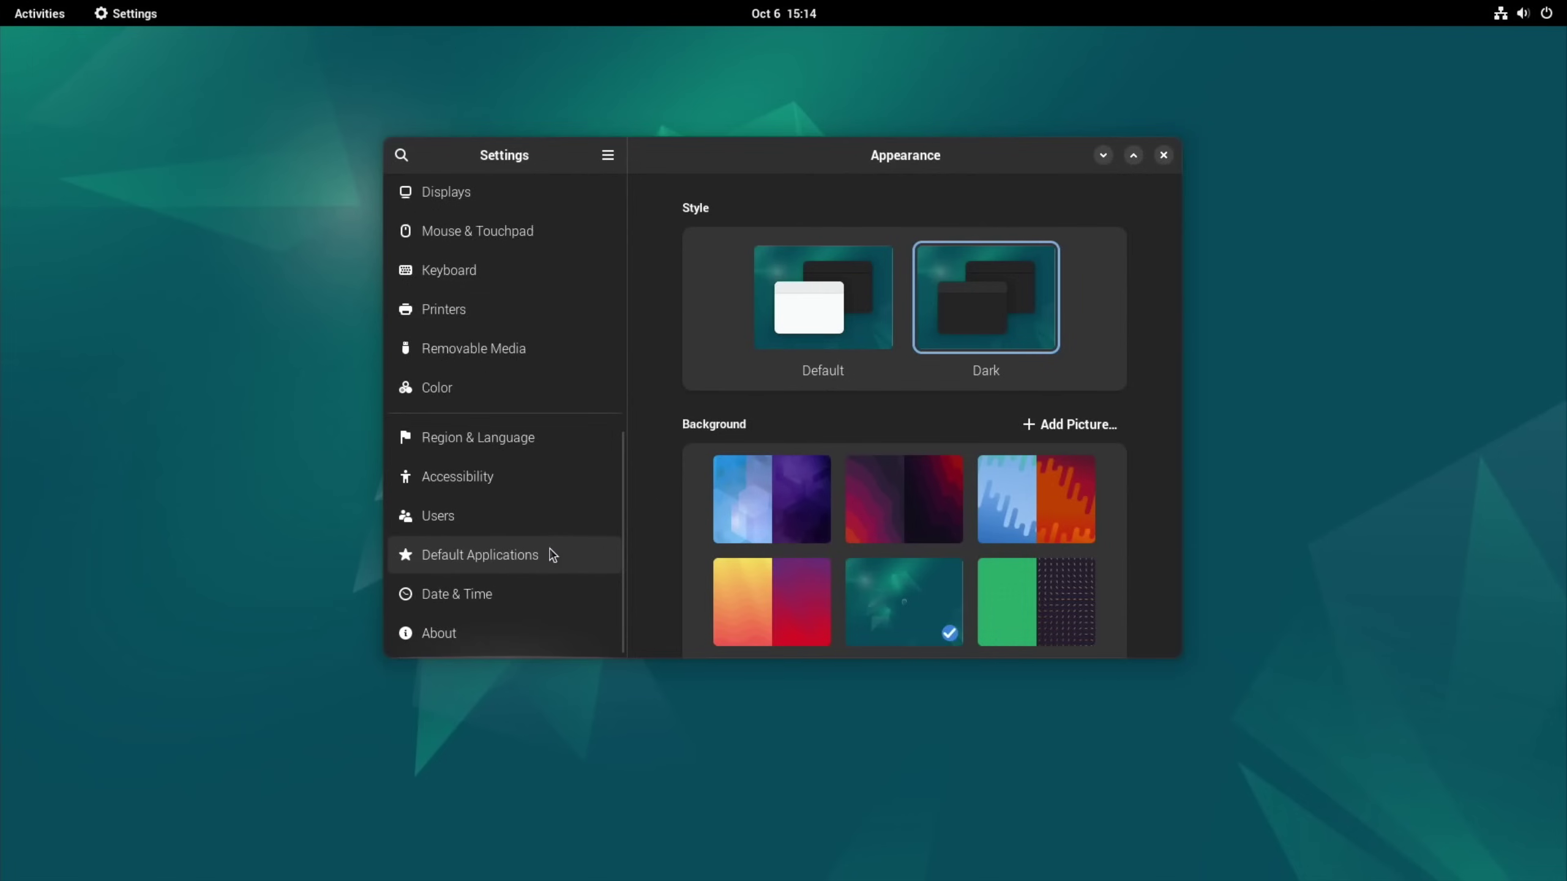
{"action": "scroll", "coordinate": [552, 555], "scroll_direction": "up", "scroll_amount": 8}
{"action": "scroll", "coordinate": [552, 555], "scroll_direction": "down", "scroll_amount": 8}
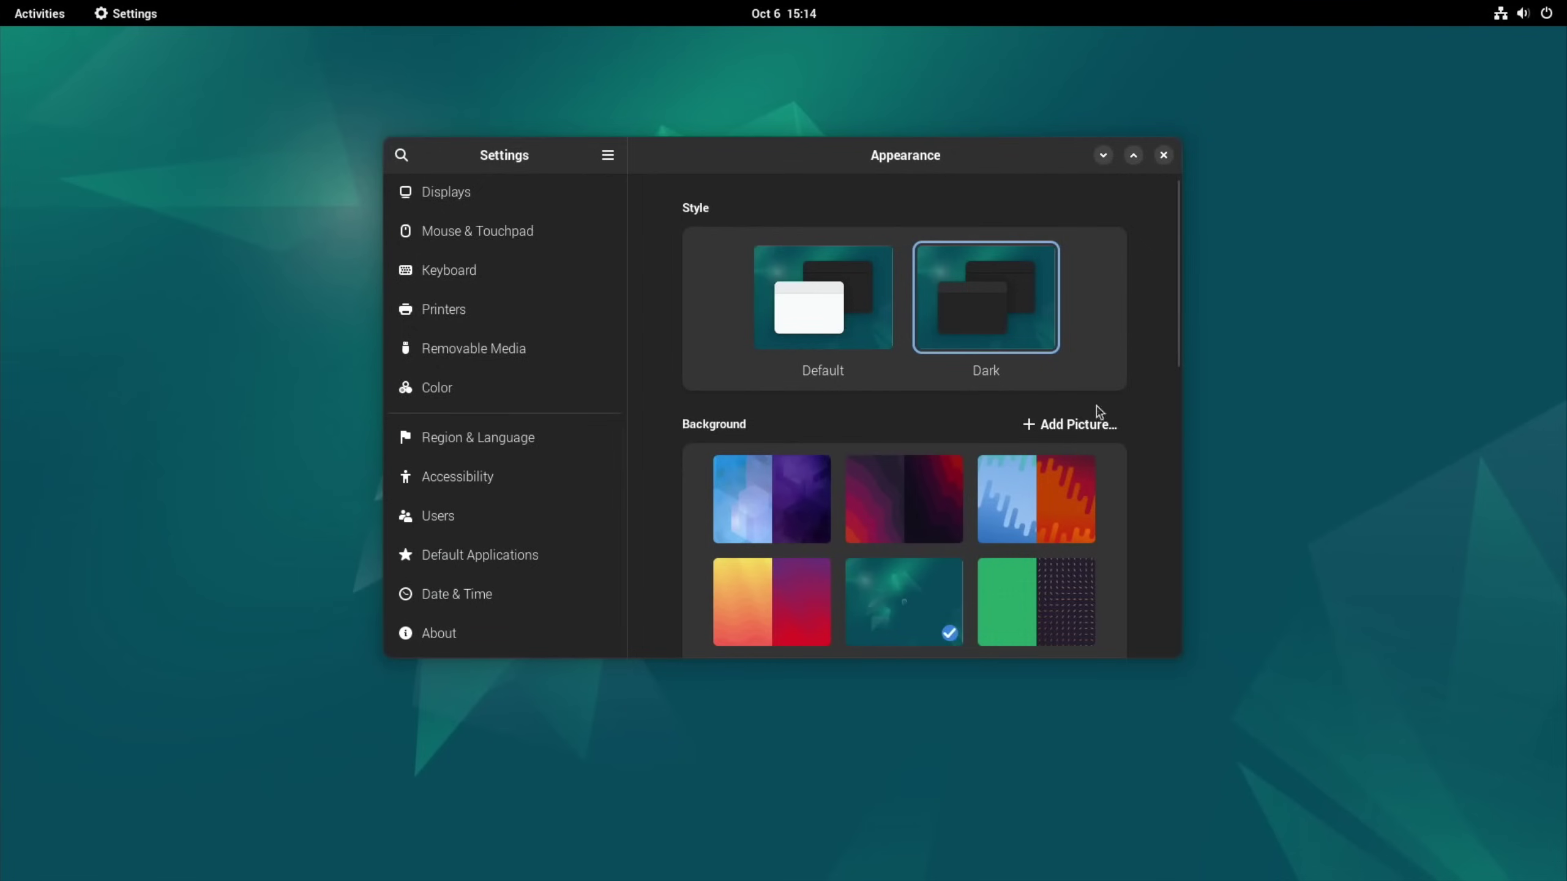
Step: Close the Settings window and launch Files from the Activities dash, showing the Home folder
{"action": "left_click", "coordinate": [1164, 155]}
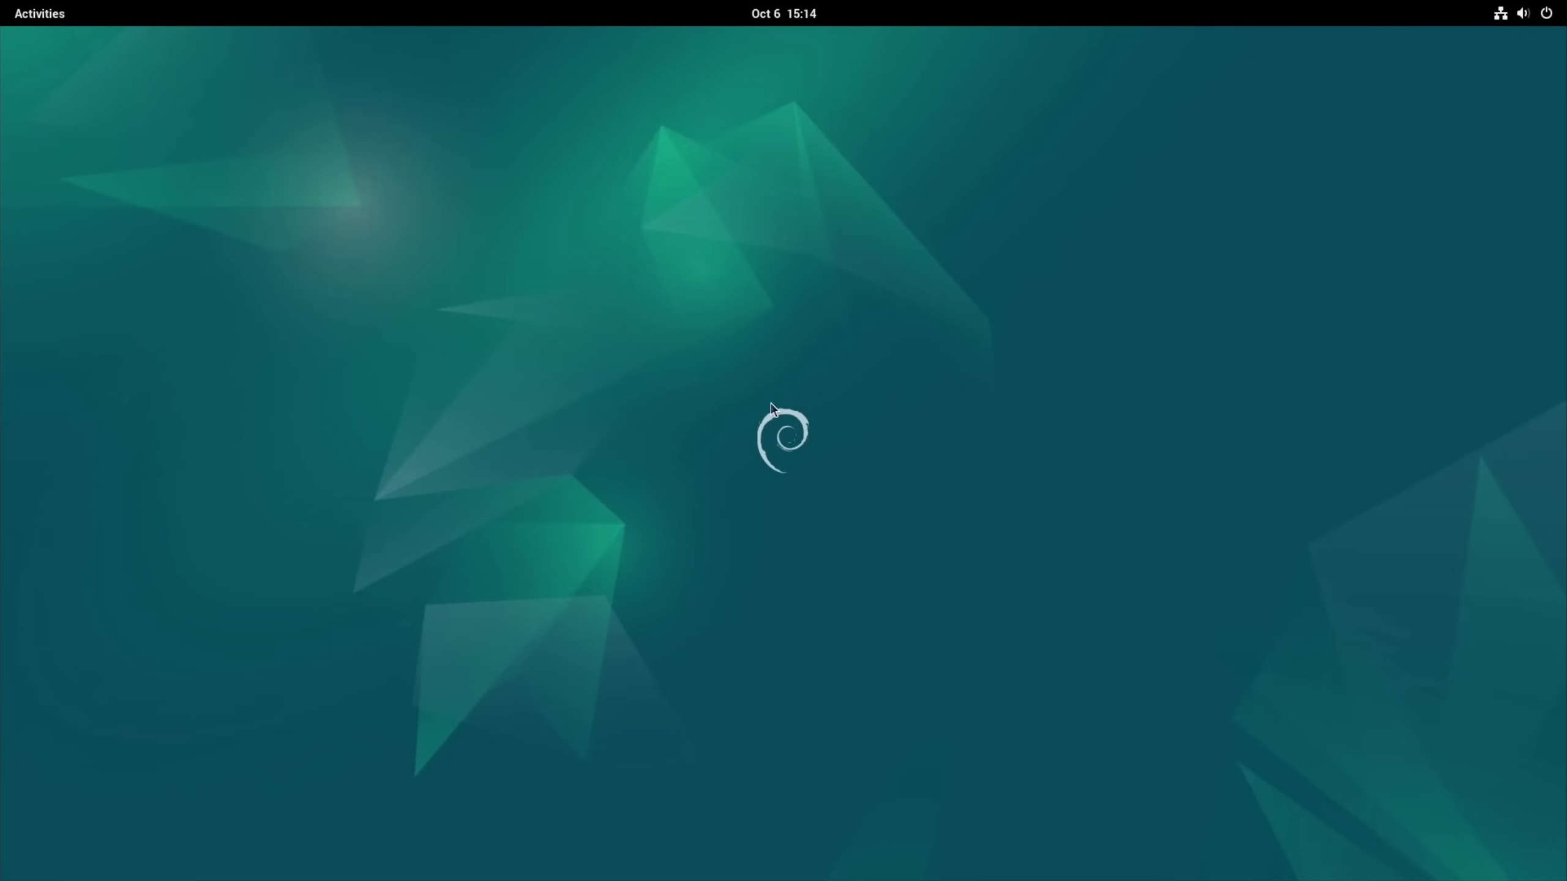
{"action": "left_click", "coordinate": [20, 17]}
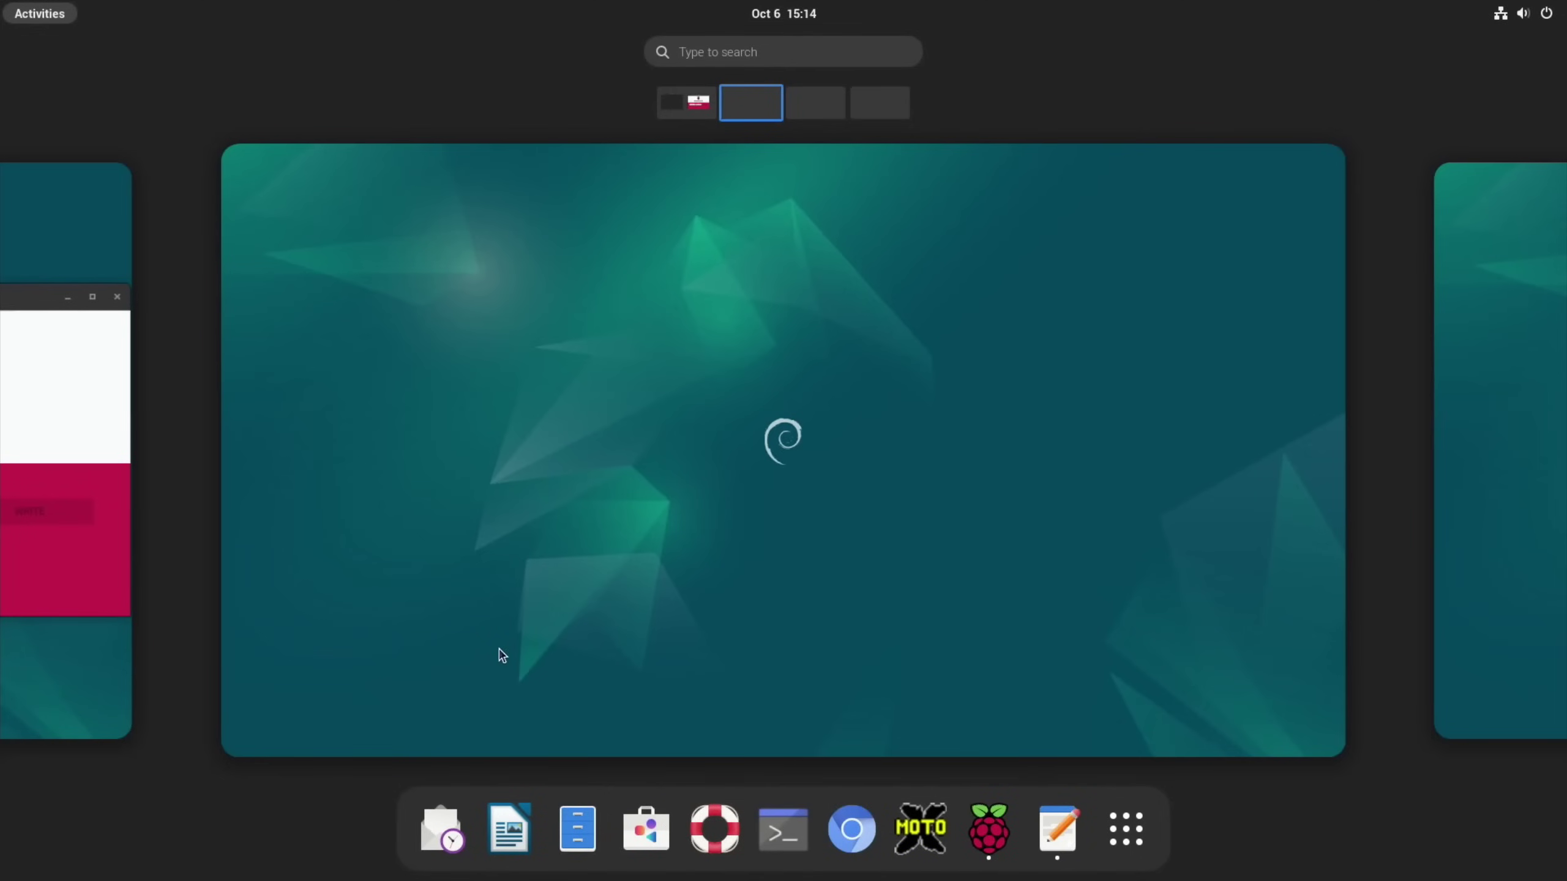
{"action": "left_click", "coordinate": [555, 801]}
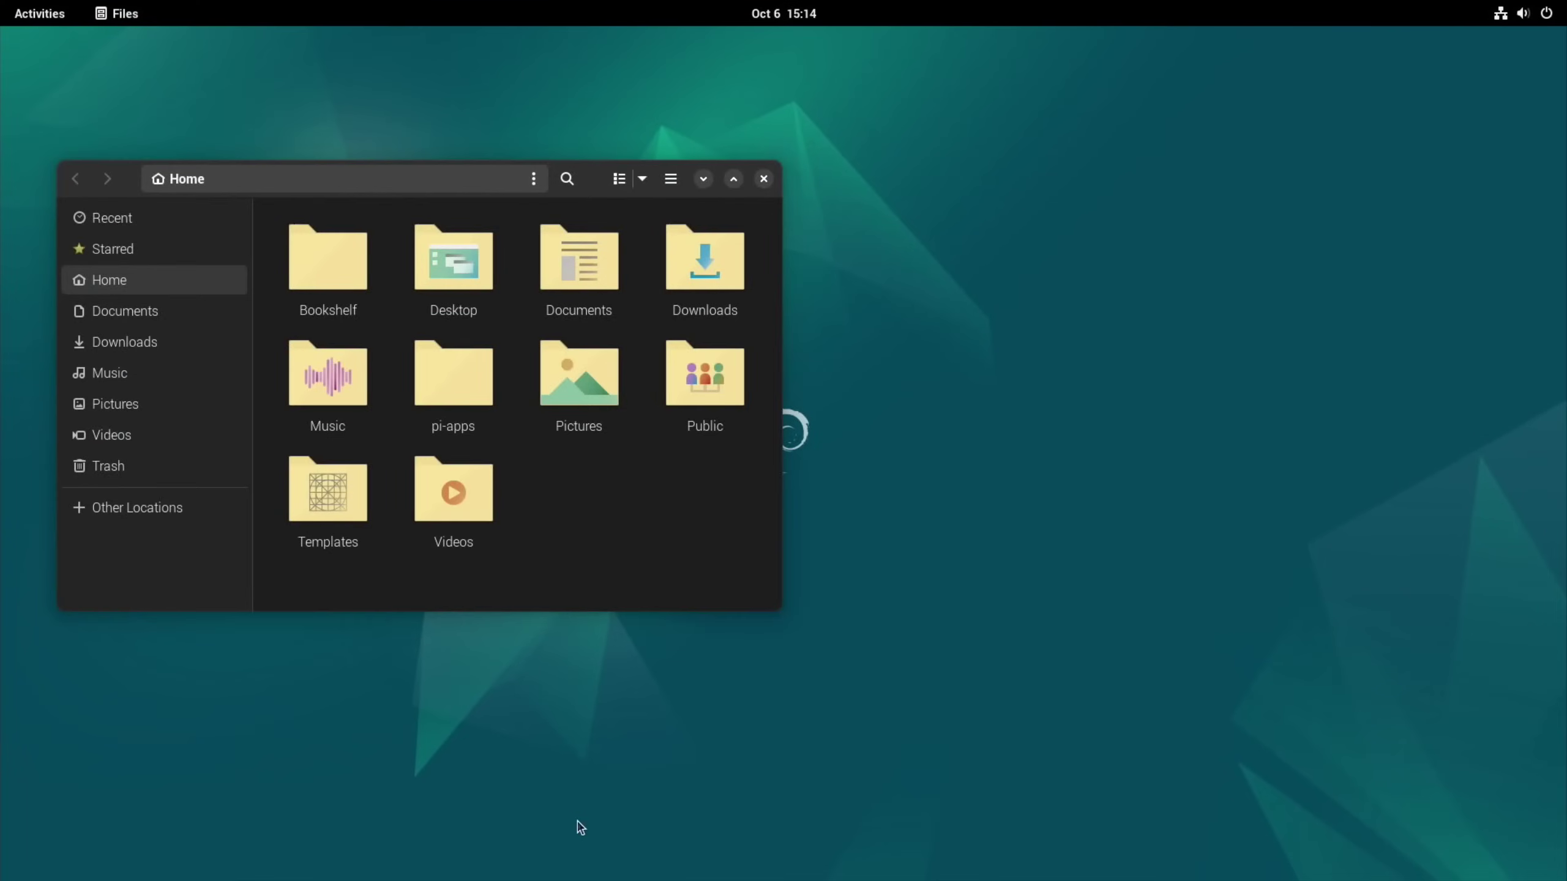